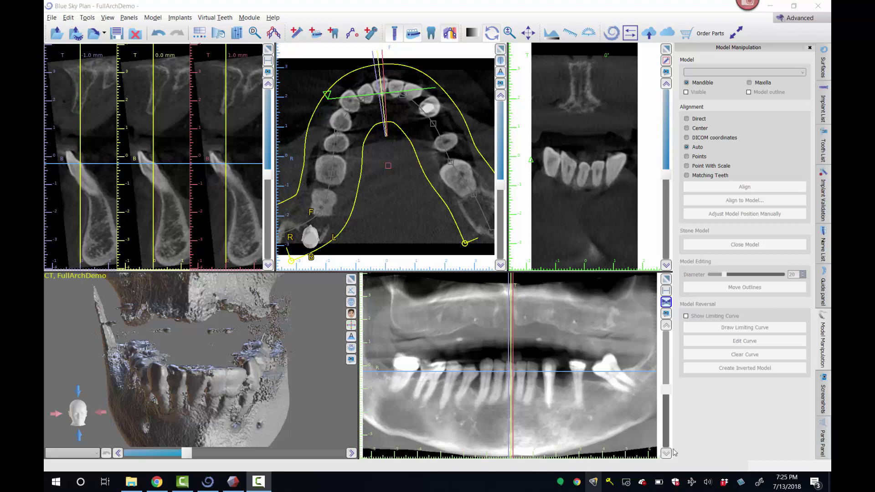
- Rotate the 3D jaw reconstruction to a slightly different angle and zoom in on it
drag(296, 372, 113, 332)
scroll(111, 328, up, 2)
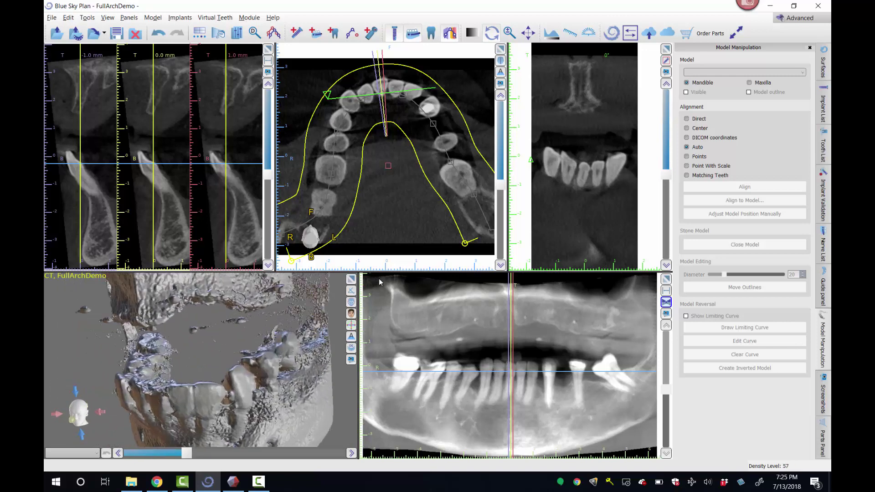
- Maximize the 3D view and orbit the jaw through oblique, underside and lower frontal angles
double_click(322, 322)
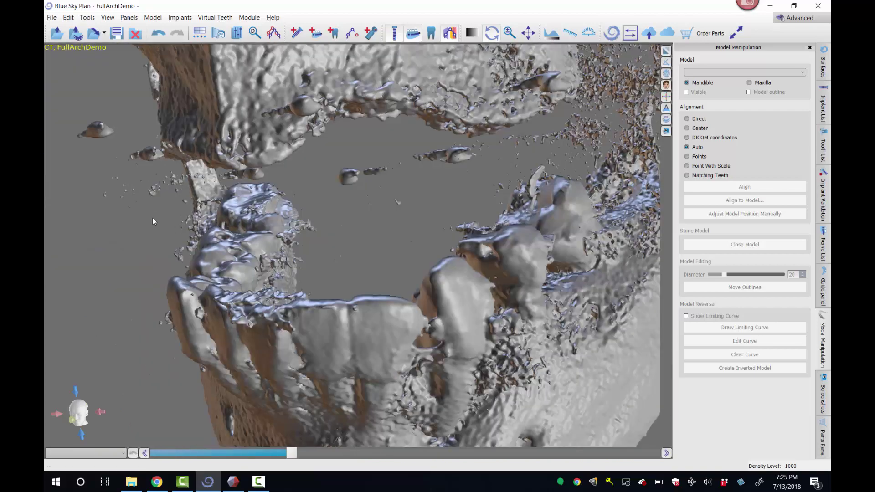
drag(157, 223, 408, 87)
drag(576, 135, 353, 125)
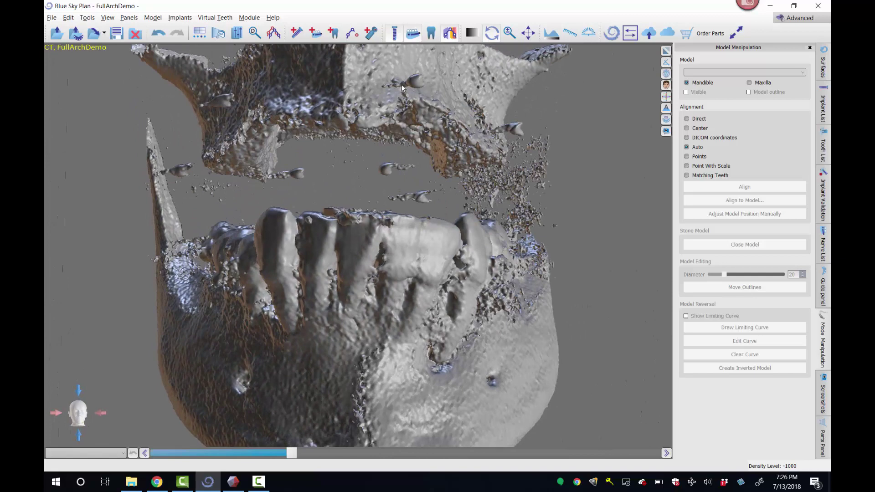
drag(536, 118, 522, 151)
drag(271, 108, 214, 122)
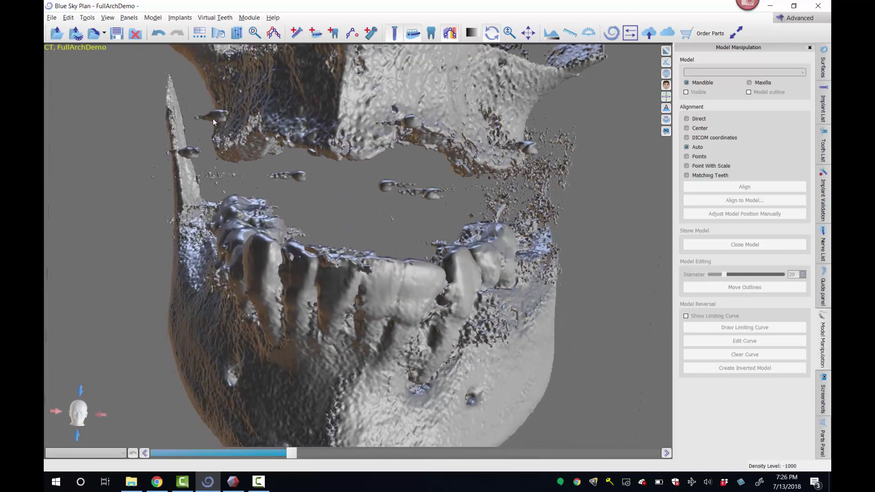
drag(458, 134, 357, 182)
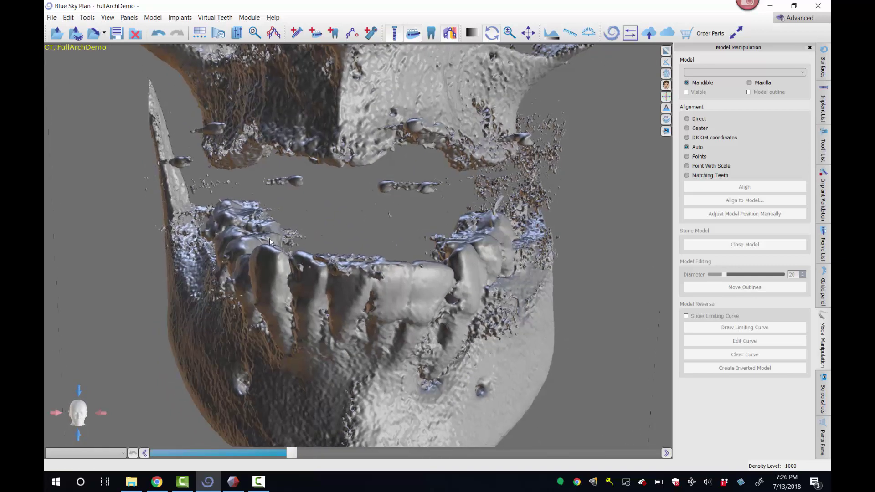
drag(406, 272, 444, 255)
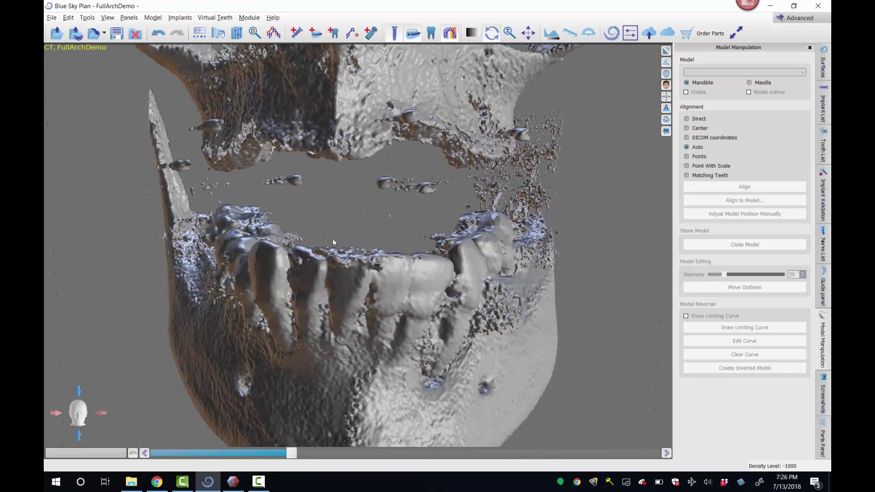
drag(336, 239, 389, 165)
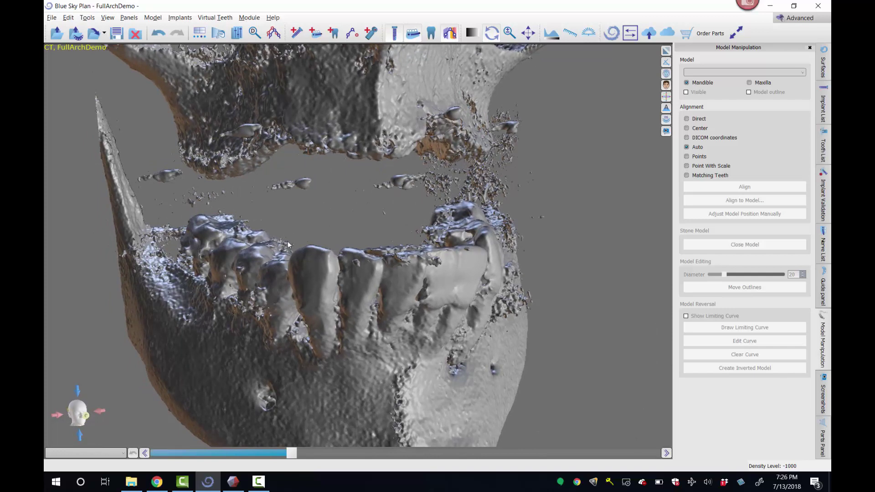
- Zoom out to a frontal overall view of the jaw, then restore the multi-view layout
scroll(419, 196, down, 3)
drag(420, 195, 305, 212)
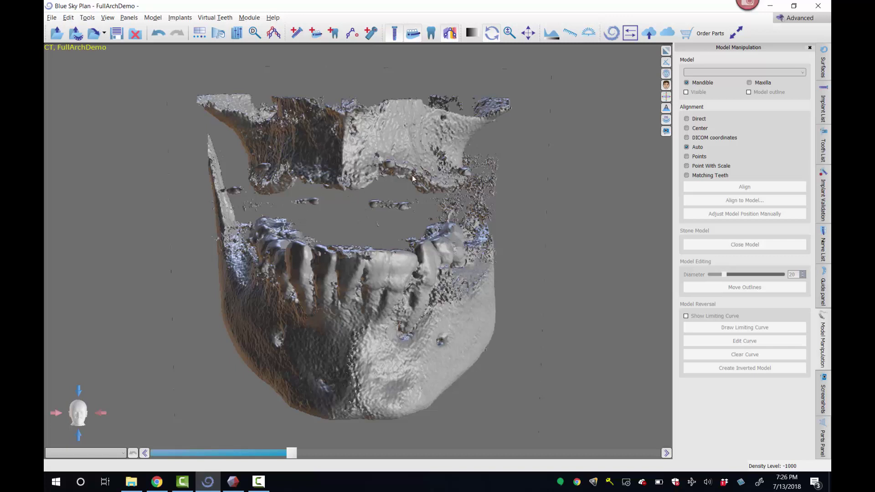
click(667, 50)
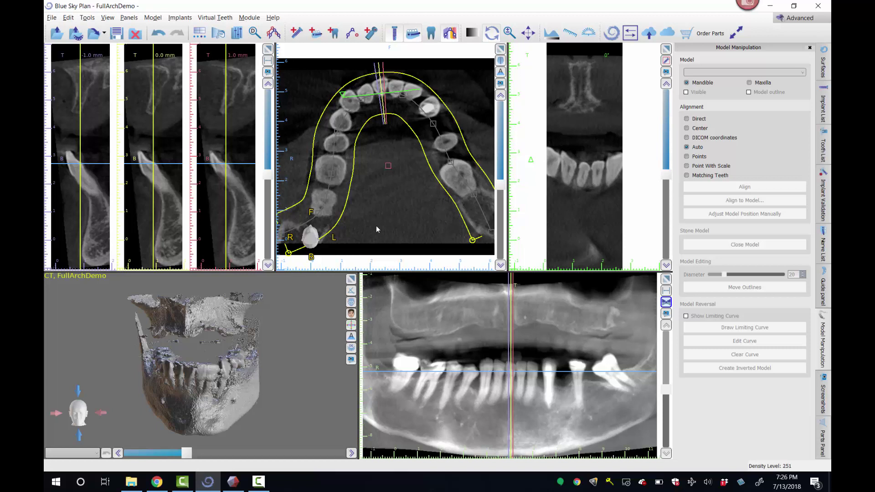
- Switch the workspace to the View > Perspectives > MPR slice layout
click(111, 20)
mouse_move(122, 51)
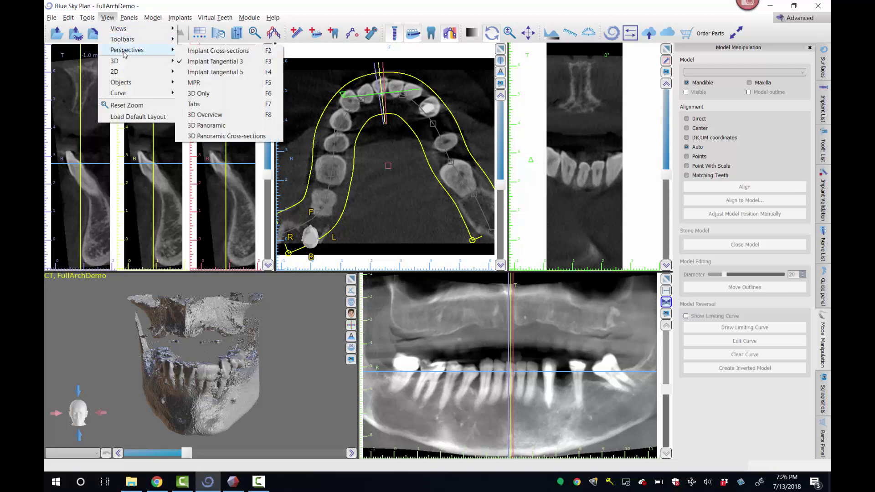
click(194, 88)
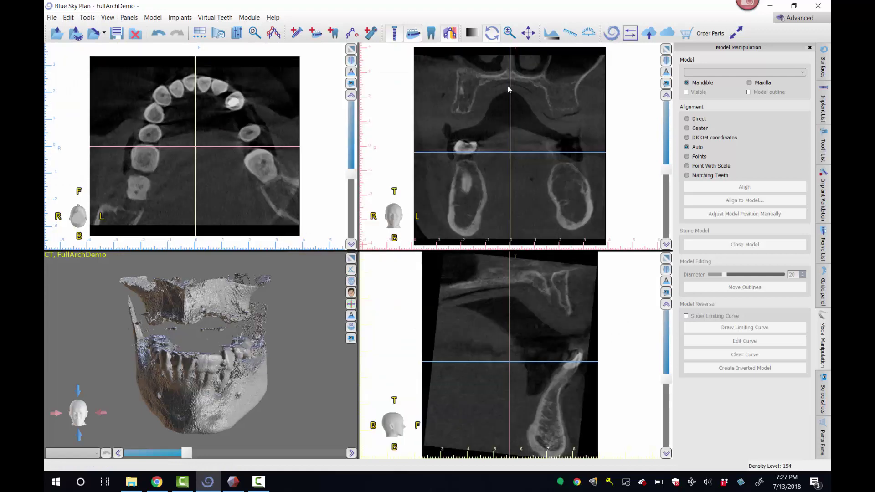
- Enlarge the coronal pane, set the crosshair, and page through the coronal slices
click(666, 48)
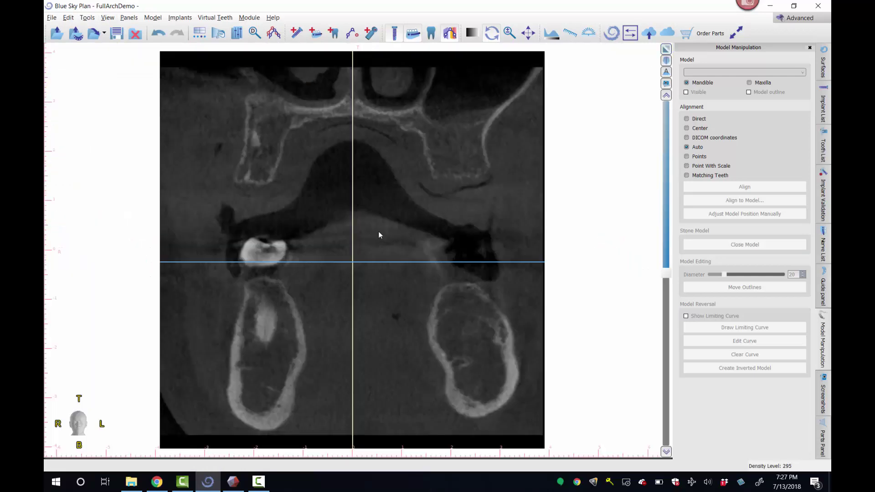
click(386, 176)
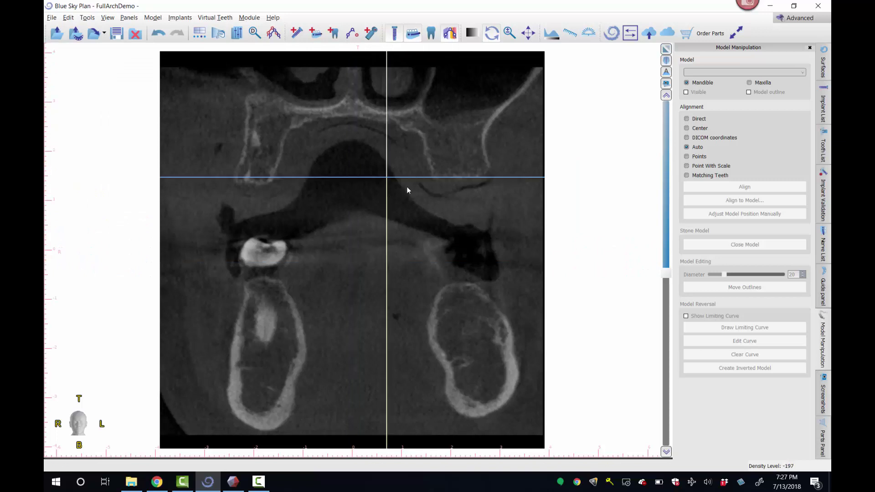
scroll(407, 187, down, 3)
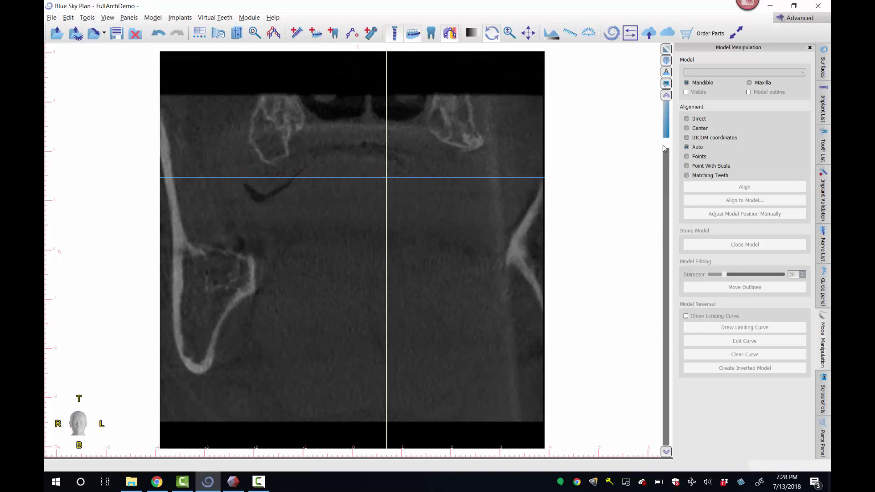
drag(665, 147, 687, 248)
scroll(203, 181, up, 5)
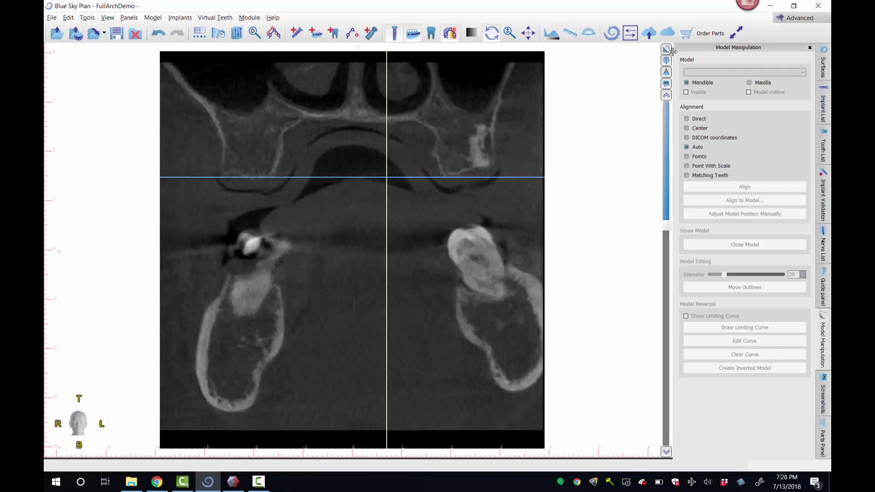
- Enlarge the sagittal pane, crosshair on the front tooth, drag through its slices, then restore the layout
click(668, 49)
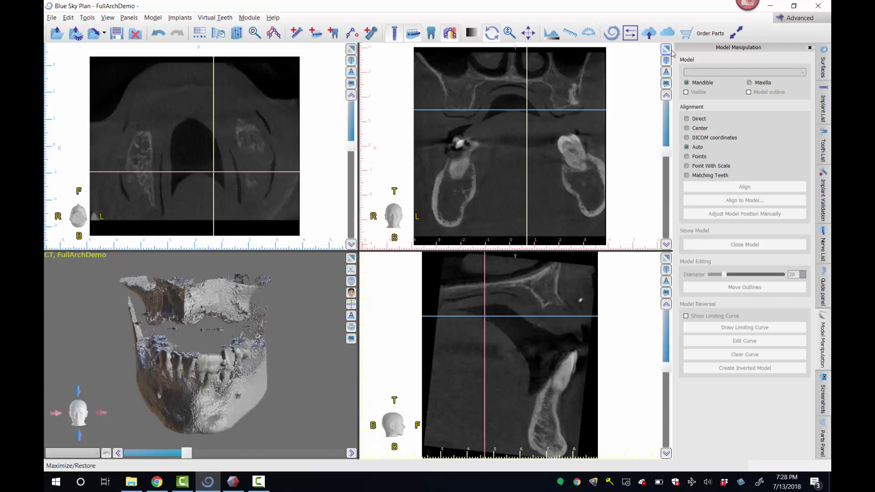
click(666, 259)
click(445, 255)
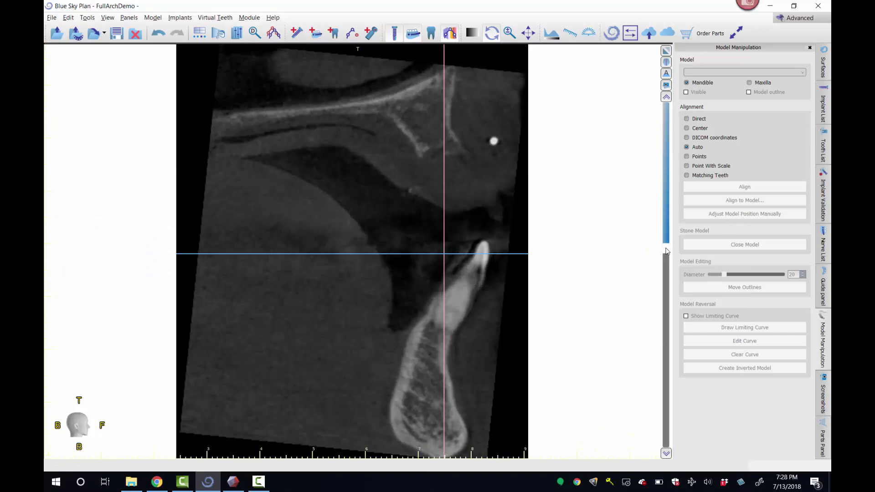
drag(666, 248, 667, 296)
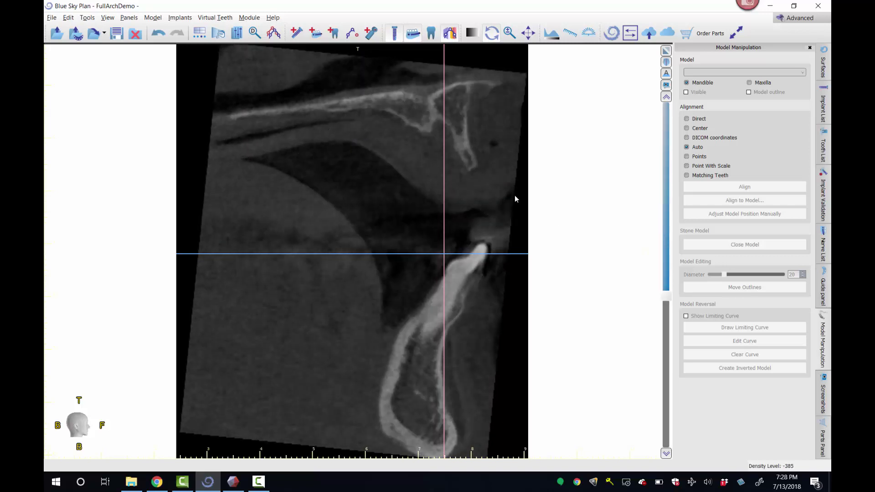
drag(666, 297, 660, 237)
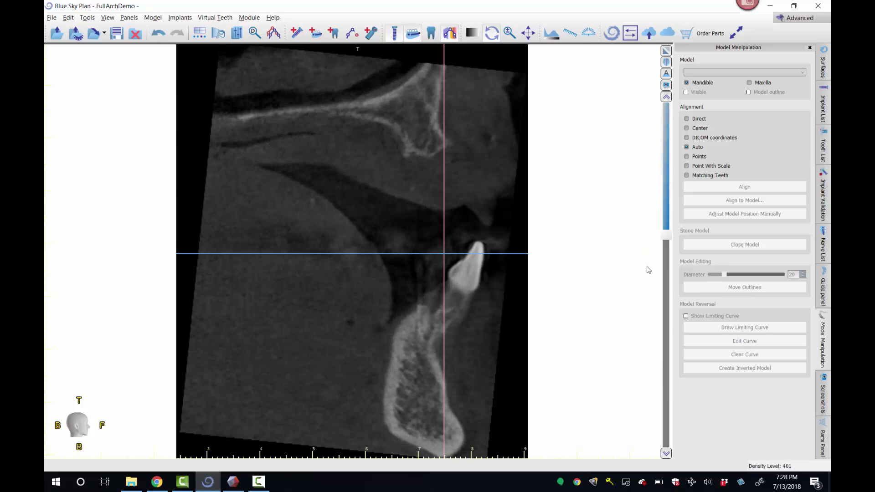
drag(668, 233, 641, 332)
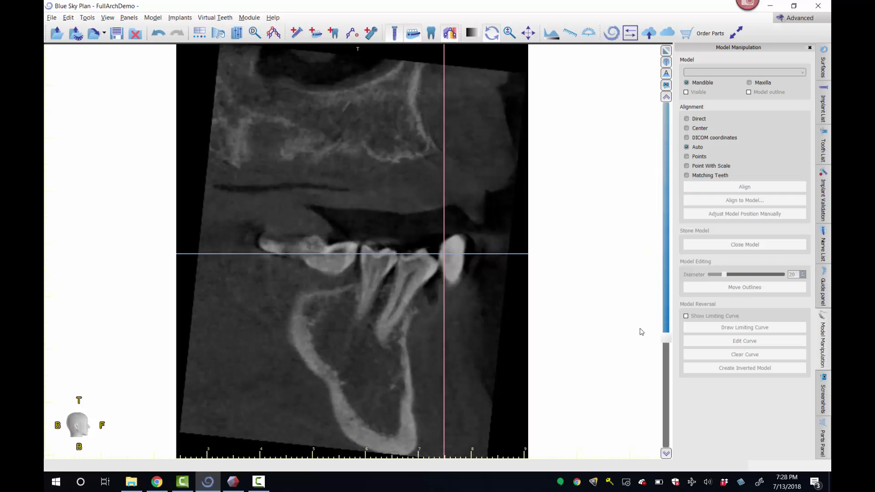
click(667, 51)
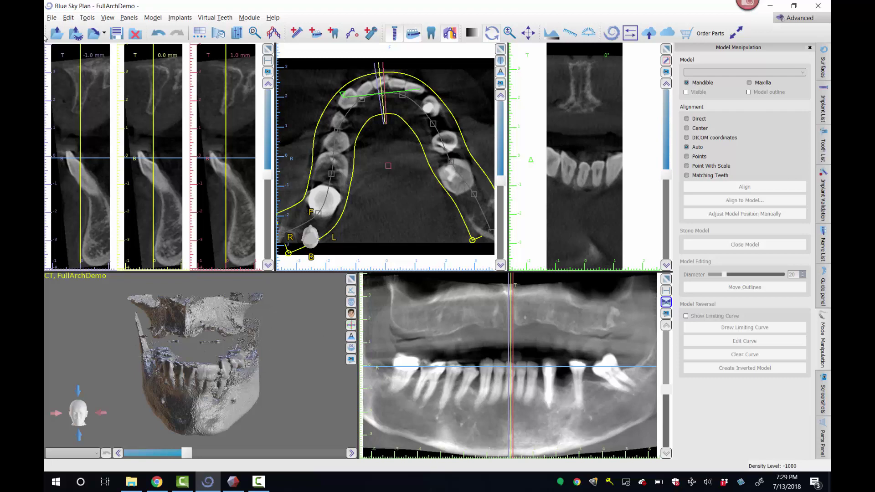
- Import Upper Denture Scan.zip through File > Import DICOMS > Scan Appliance
click(51, 18)
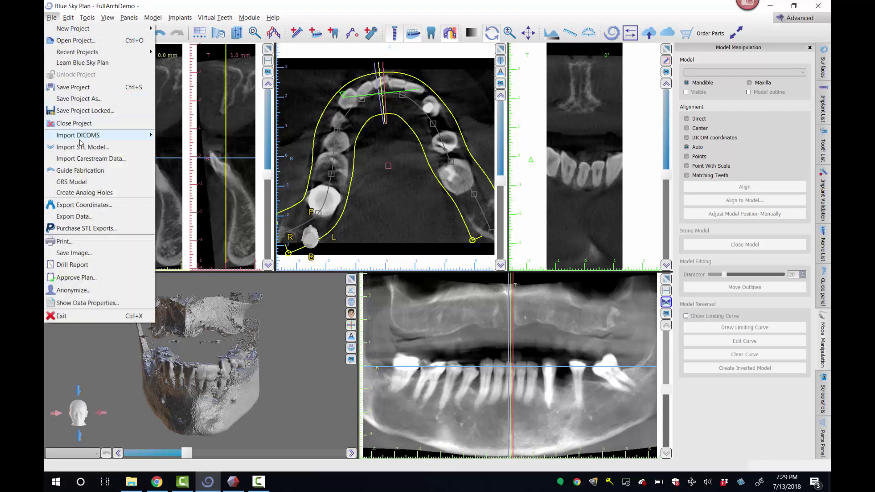
mouse_move(84, 135)
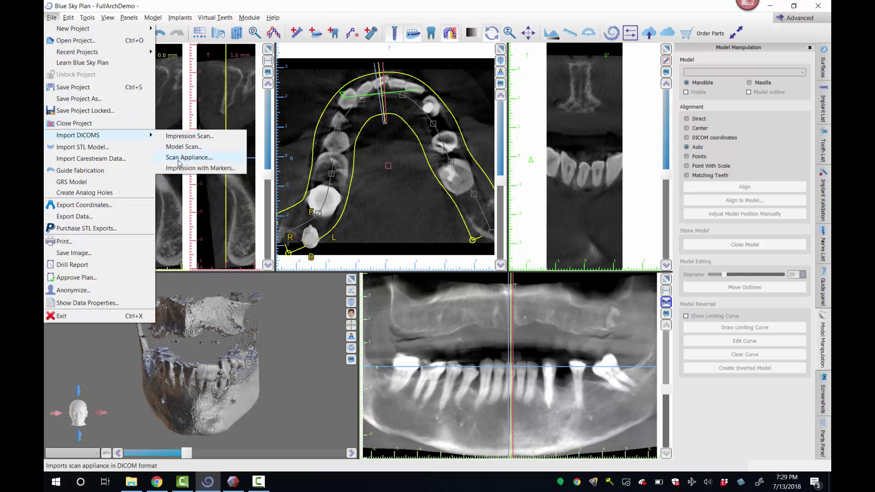
click(194, 161)
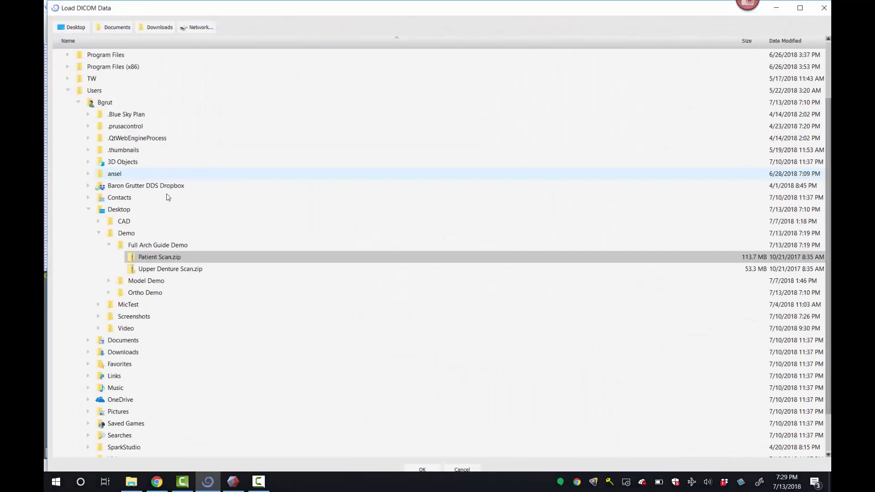
click(152, 270)
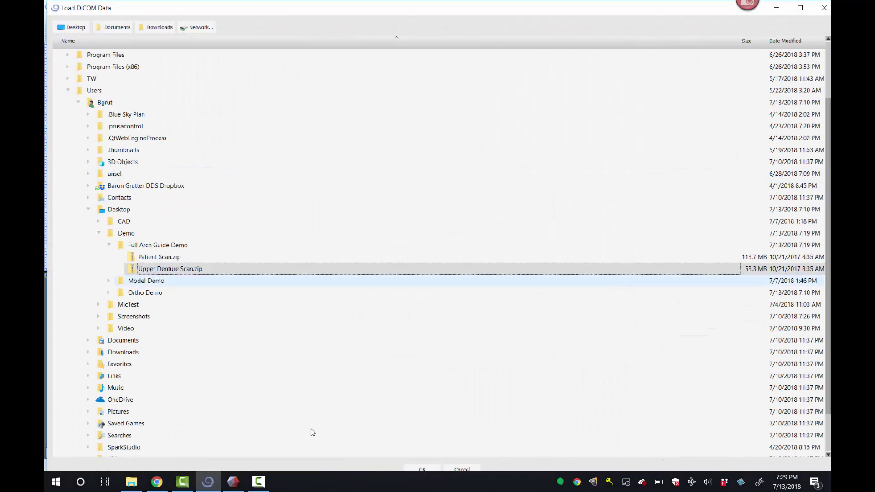
click(437, 471)
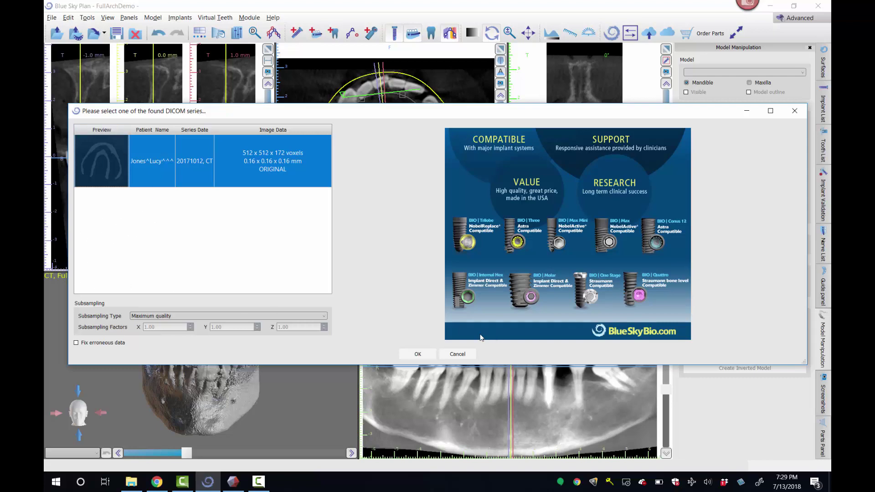
- Accept the found DICOM series, rotate the denture slightly in the axial view, and confirm
click(407, 354)
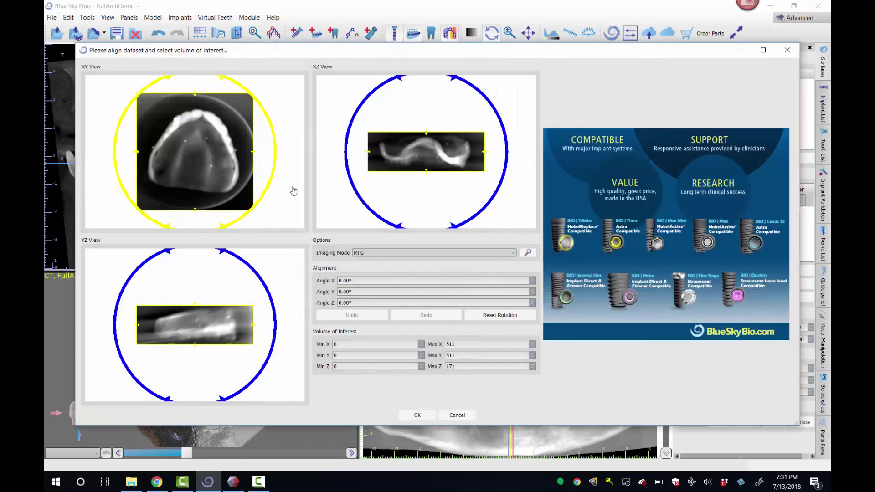
mouse_move(265, 198)
mouse_down()
mouse_move(273, 197)
mouse_move(267, 188)
mouse_up()
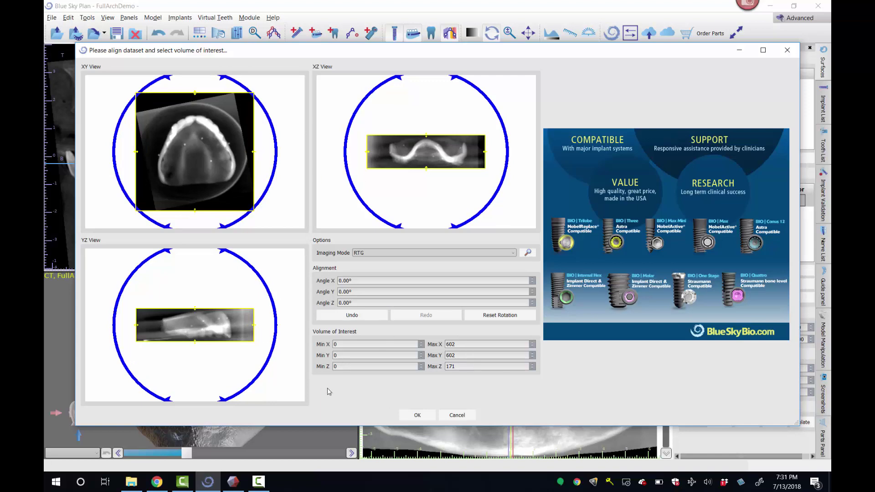
click(416, 415)
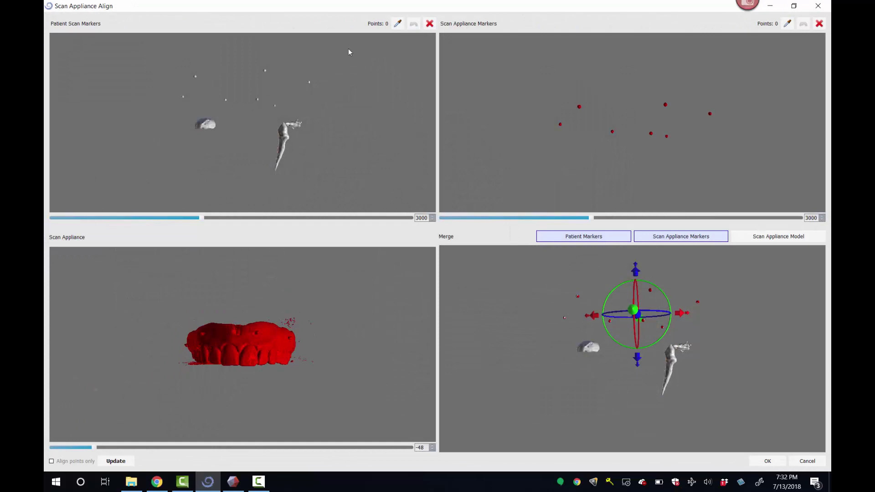
- Resize the Scan Appliance Align window to full screen, zoom, and start picking patient-scan markers
click(794, 7)
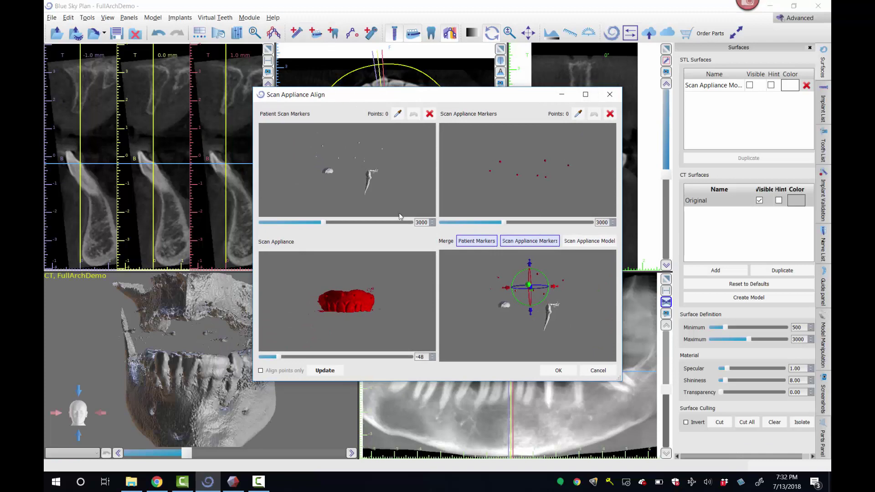
click(586, 94)
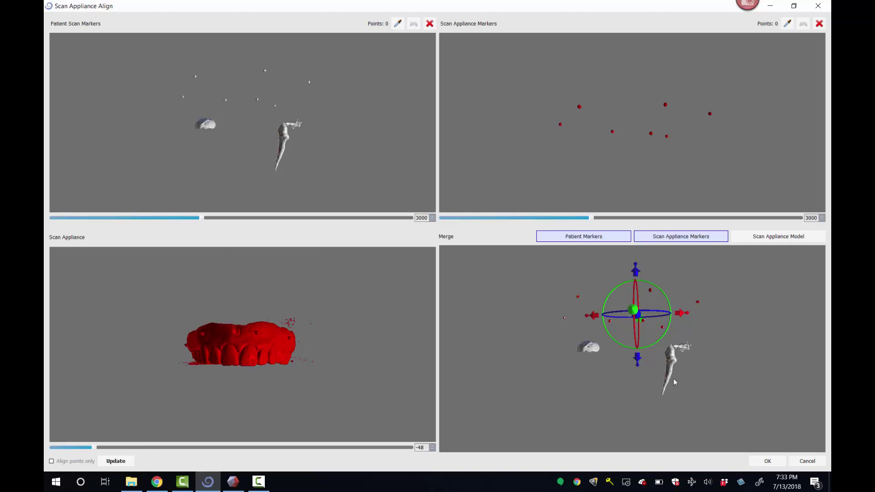
scroll(516, 339, up, 1)
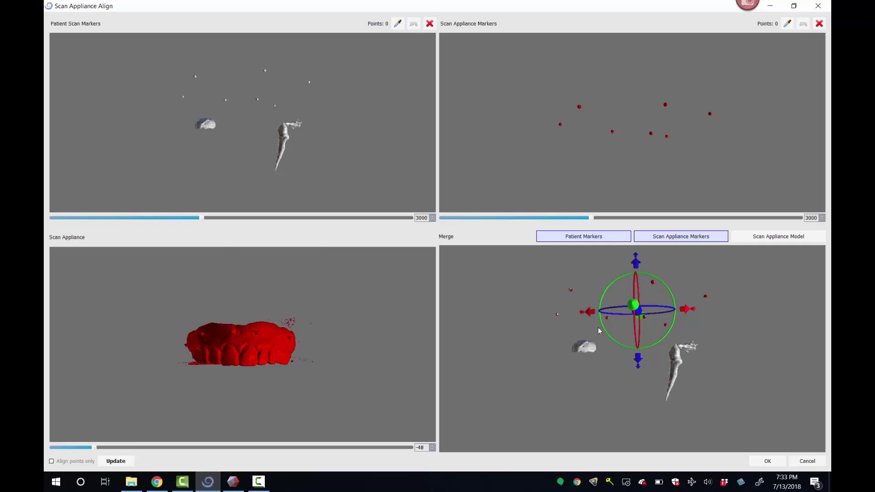
scroll(570, 357, up, 3)
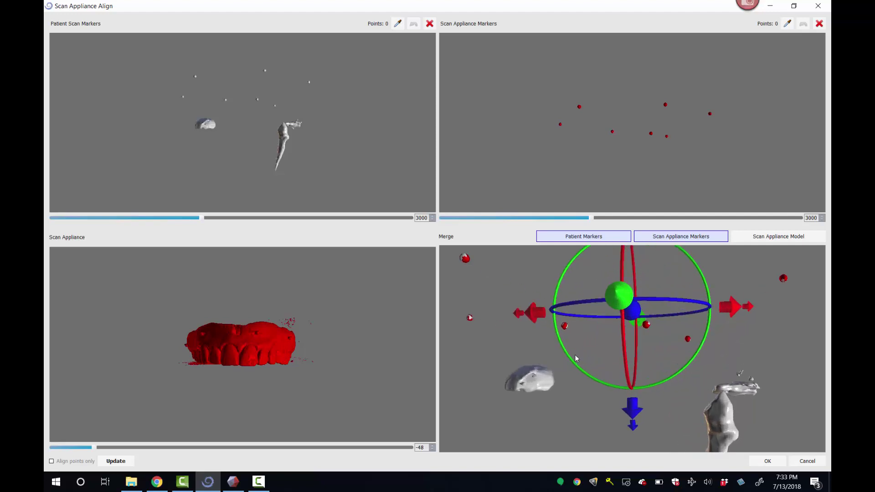
scroll(519, 358, down, 2)
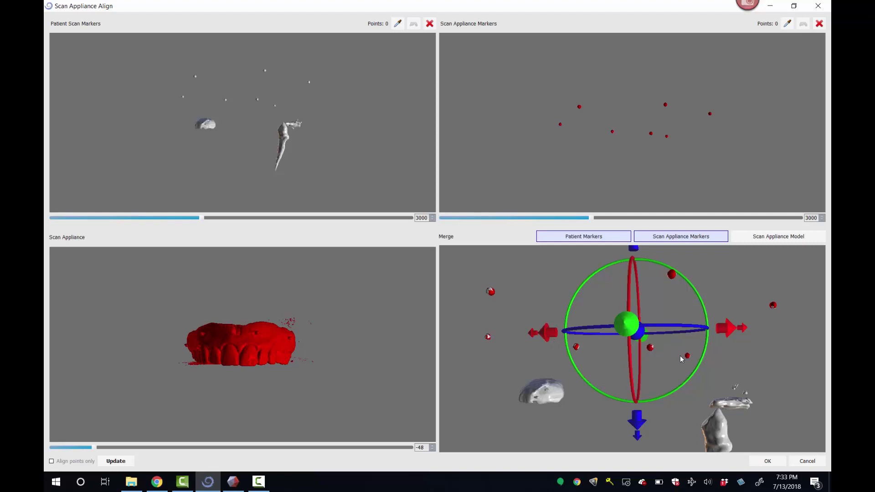
click(397, 23)
- Apply the appliance alignment and colour the scan appliance surface pink
click(767, 461)
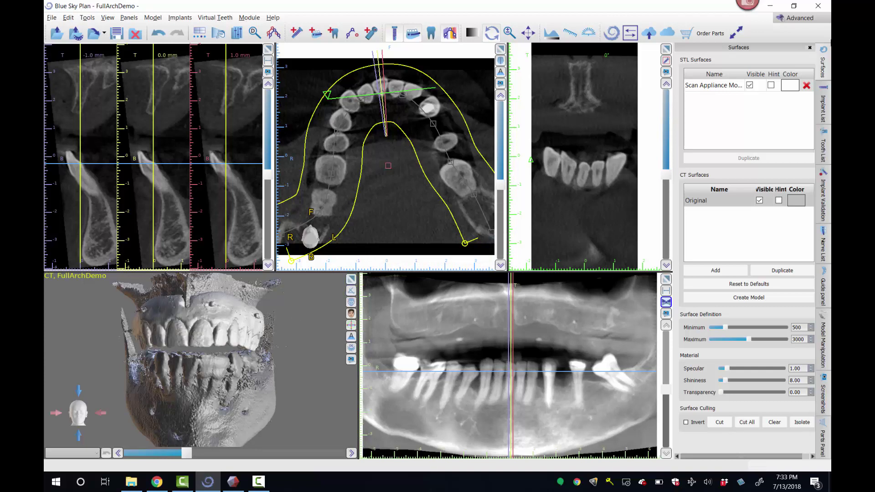
click(790, 85)
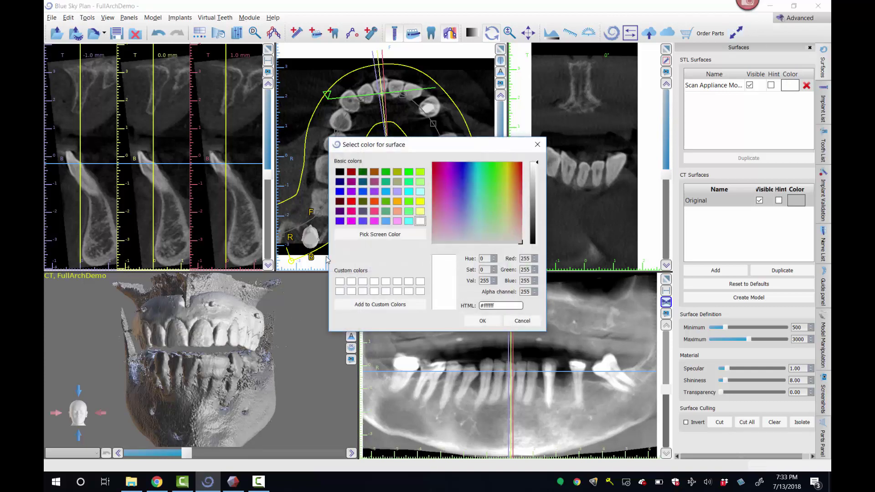
click(397, 221)
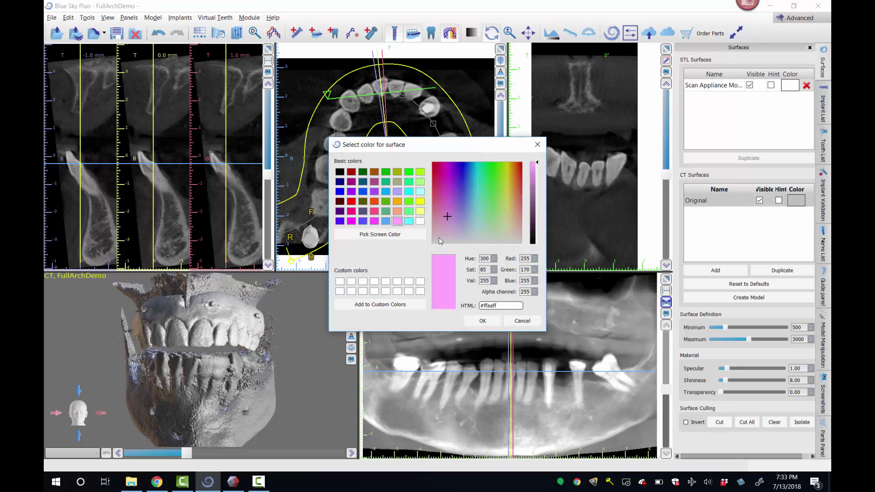
click(483, 322)
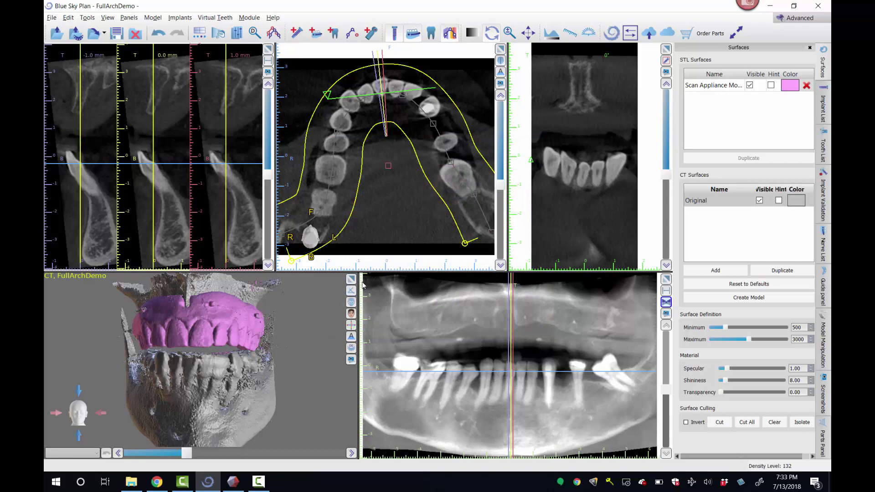
- Maximize the 3D view and orbit the pink denture over the jaw from front, above and front-left
double_click(289, 297)
drag(289, 296, 358, 183)
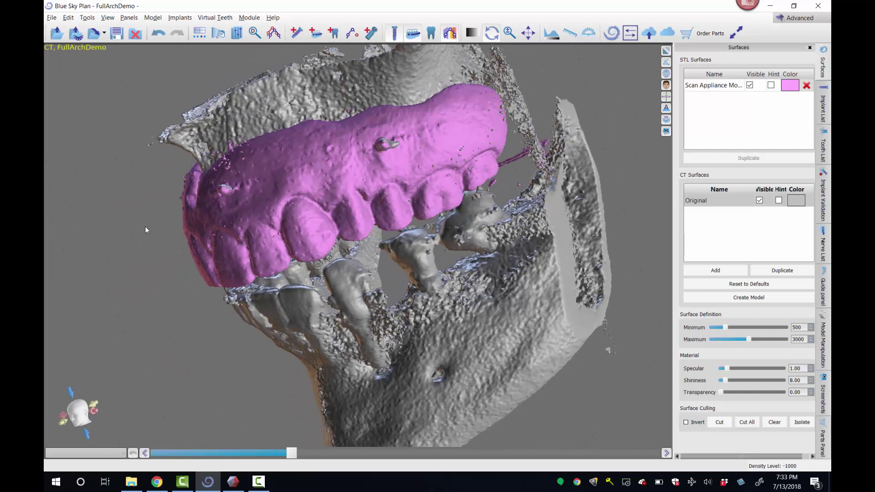
drag(137, 230, 247, 173)
drag(164, 273, 311, 153)
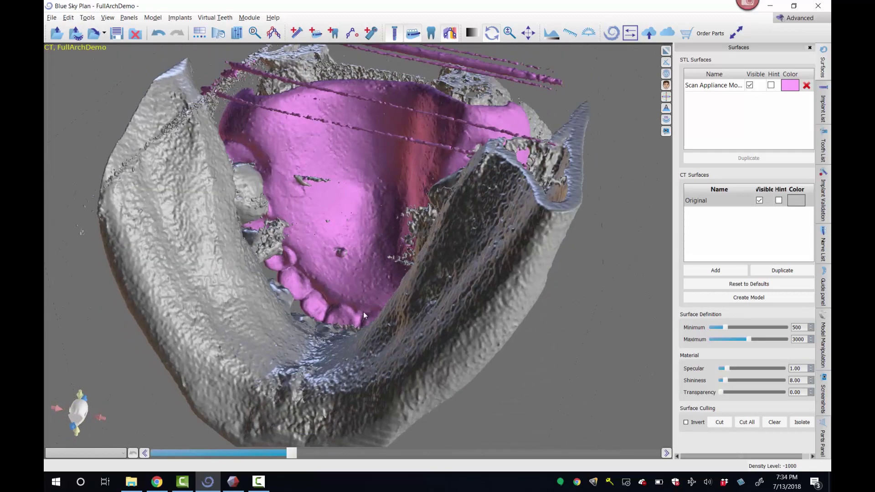
drag(369, 320, 363, 300)
drag(402, 236, 537, 218)
- Restore the layout, tick Hint for the STL surface, and scroll the enlarged cross-sections
click(666, 50)
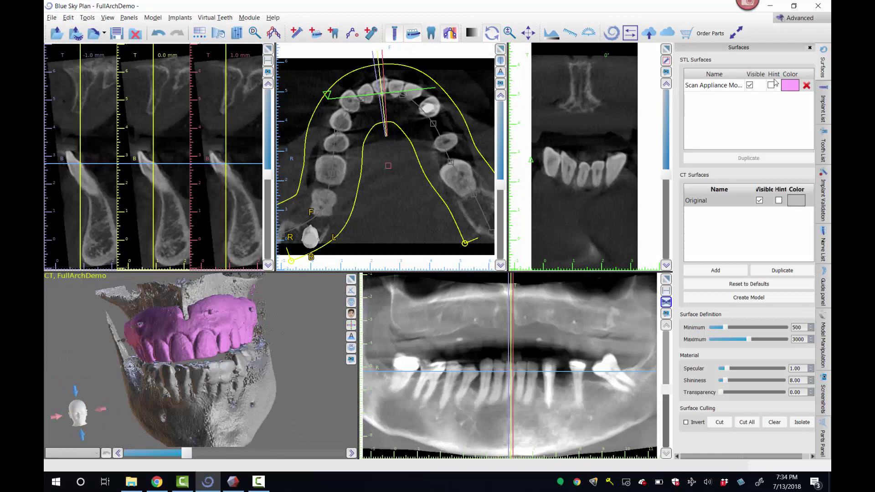
click(770, 85)
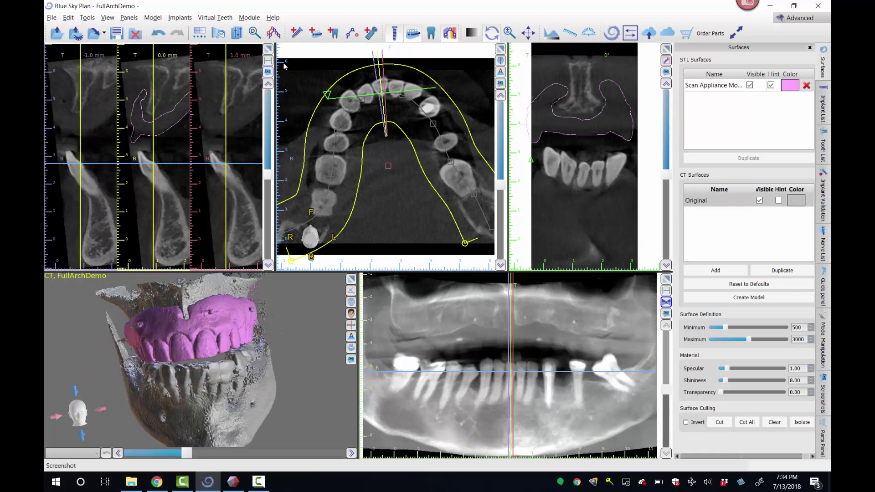
double_click(244, 105)
scroll(357, 175, down, 4)
scroll(357, 176, down, 12)
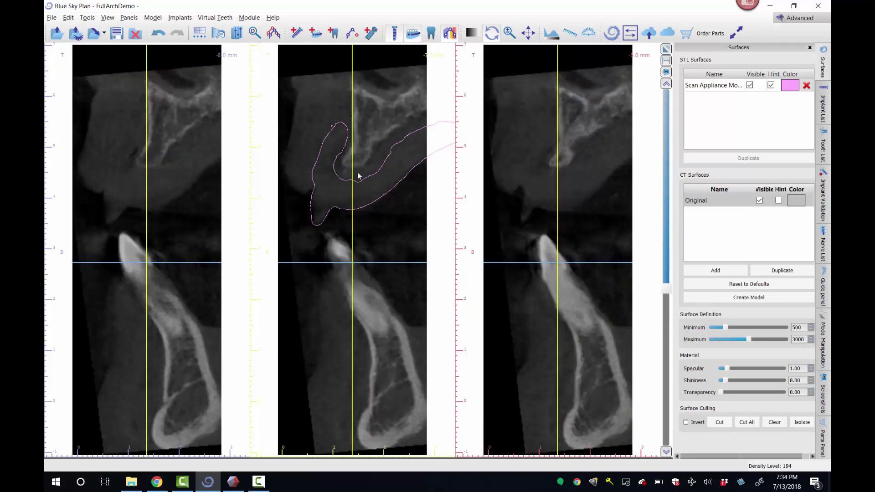
scroll(359, 176, down, 7)
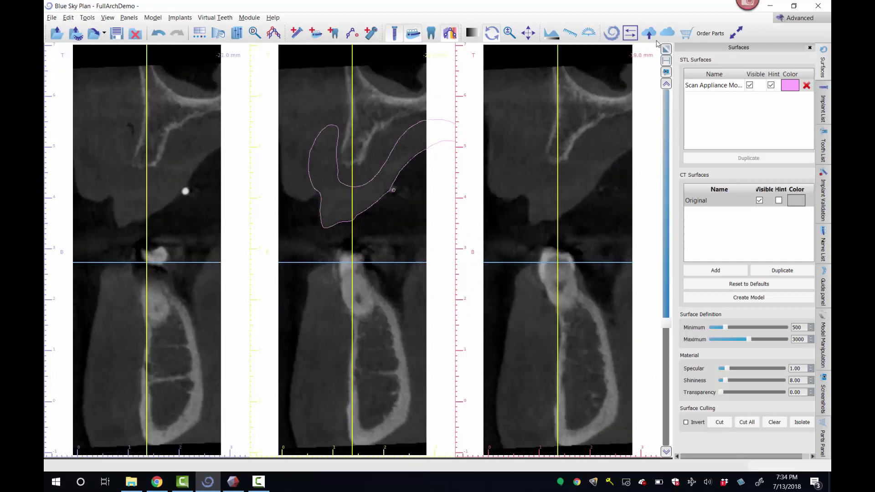
- Restore the panes and switch to the MPR axial, coronal and sagittal layout
double_click(257, 310)
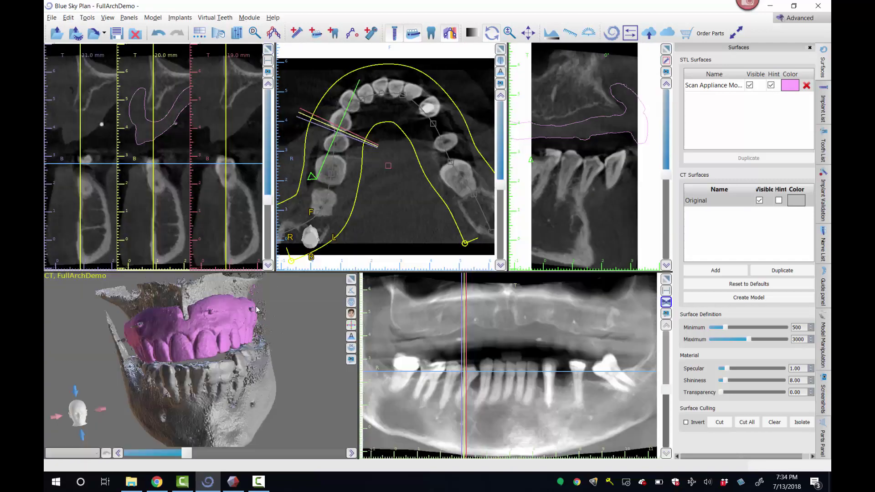
click(107, 17)
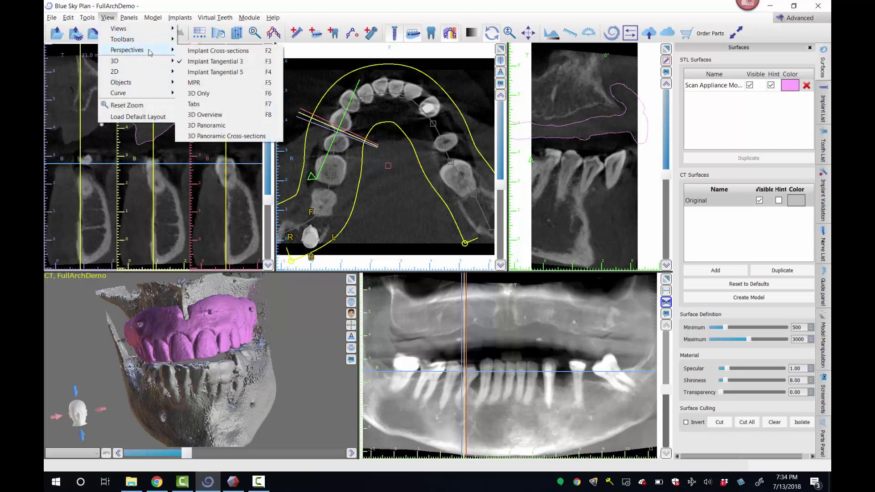
click(194, 78)
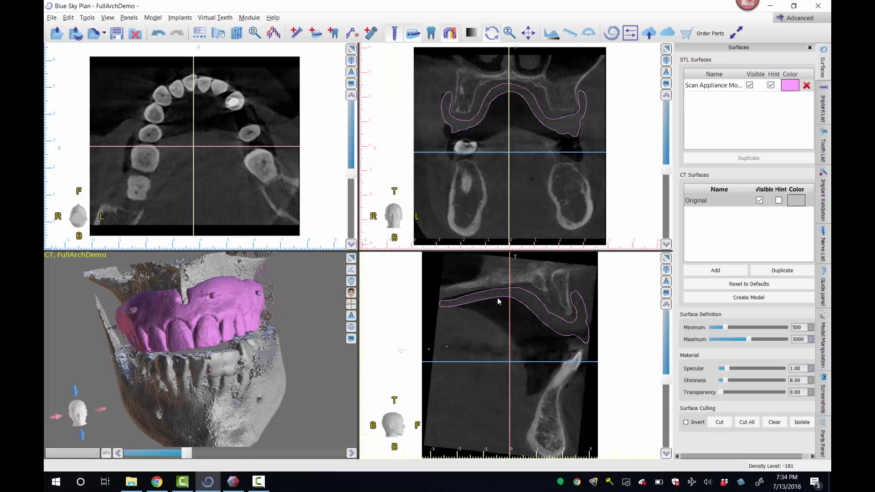
- Scroll the sagittal and coronal slices to check the appliance outline, then rotate the 3D jaw
scroll(496, 297, down, 5)
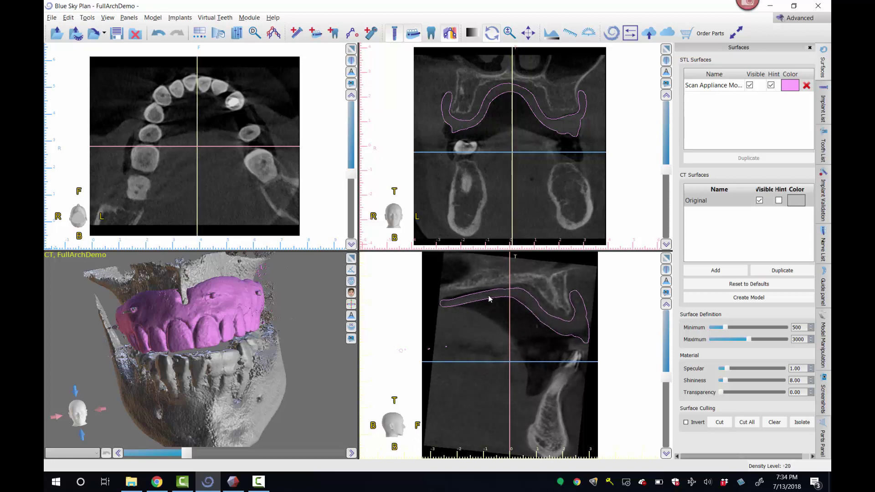
scroll(489, 299, down, 6)
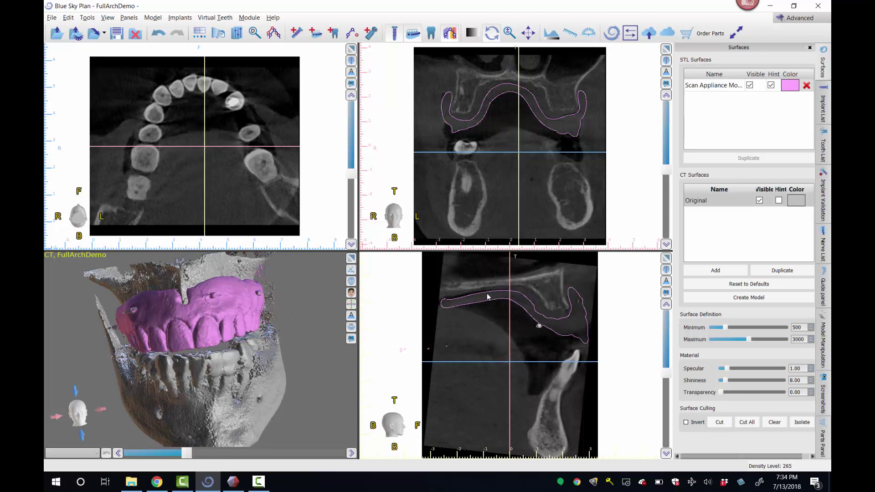
scroll(487, 297, down, 6)
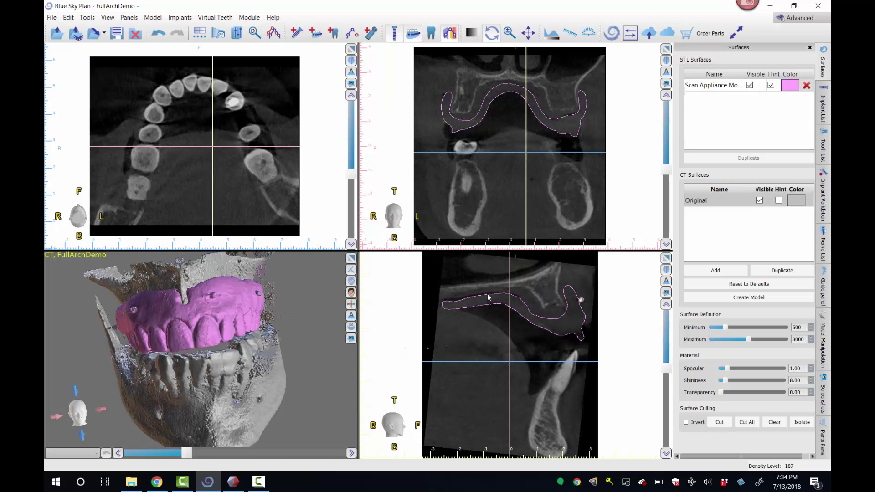
scroll(488, 297, down, 5)
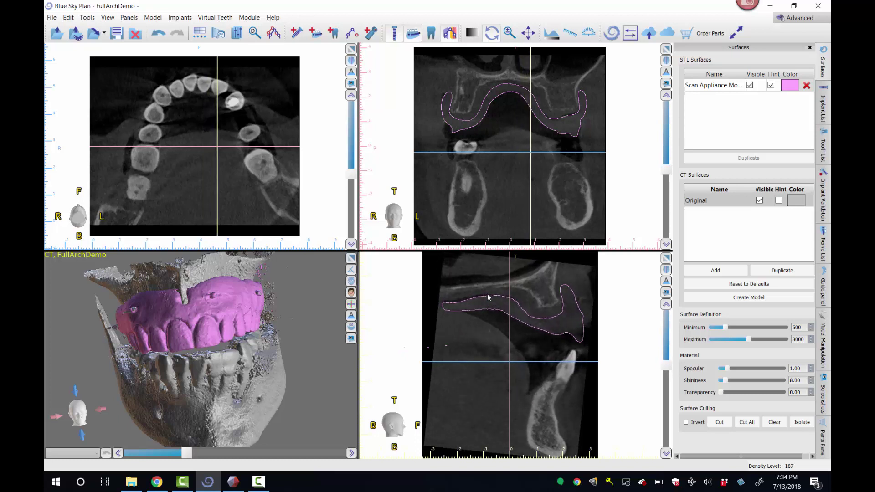
scroll(488, 297, down, 1)
scroll(497, 123, down, 5)
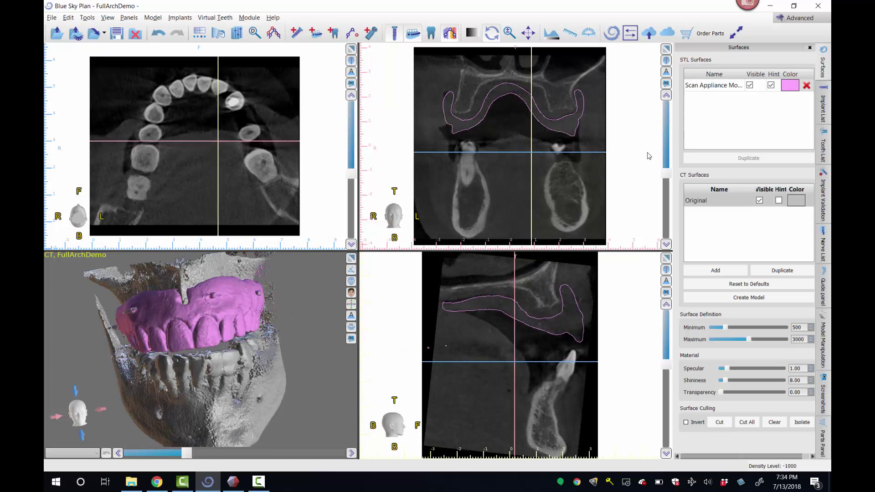
drag(666, 175, 668, 198)
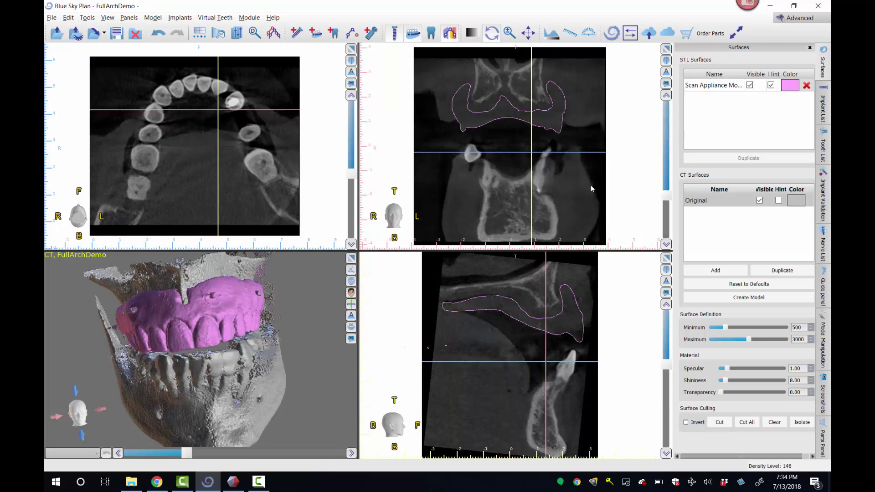
mouse_move(297, 351)
mouse_down()
mouse_move(247, 364)
mouse_move(276, 321)
mouse_move(282, 354)
mouse_move(301, 337)
mouse_up()
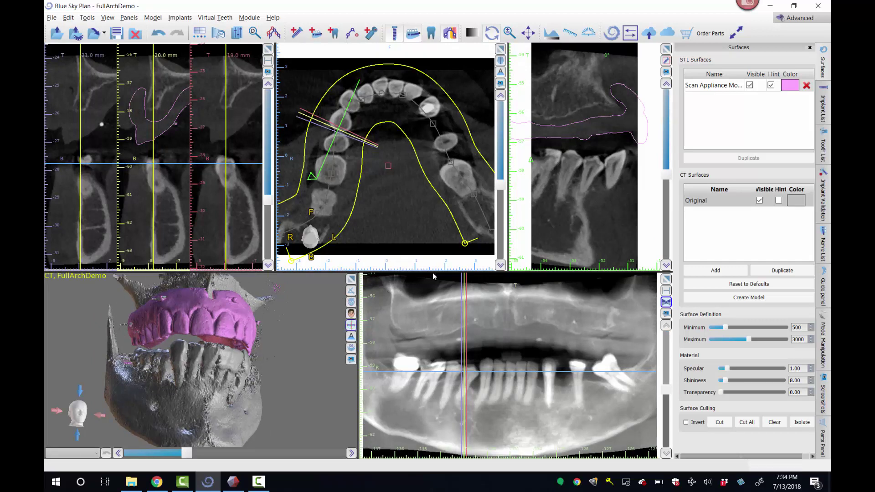
- Show the implant list and move the slice position to the chosen panoramic spot
click(826, 114)
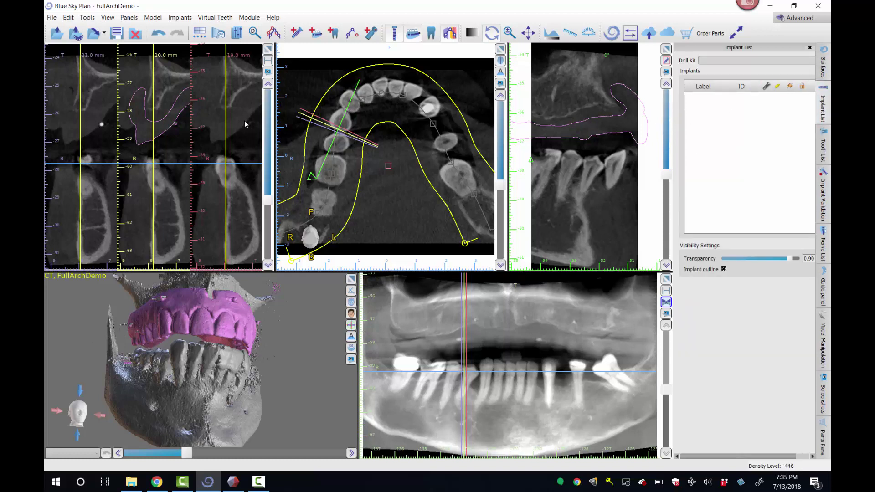
right_click(469, 321)
click(491, 295)
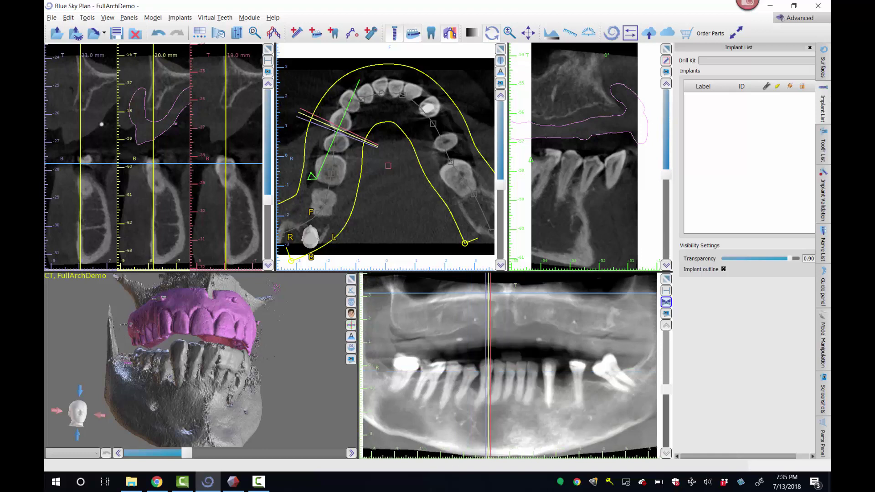
- Switch to the Surgical Guide module with the Blue Sky Bio Fully Guided Surgical Kit as drill kit
click(249, 17)
mouse_move(269, 29)
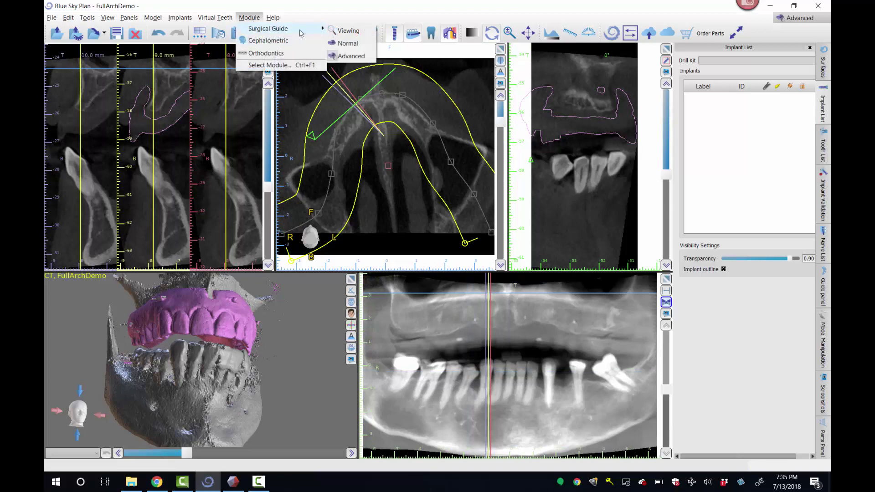
click(346, 29)
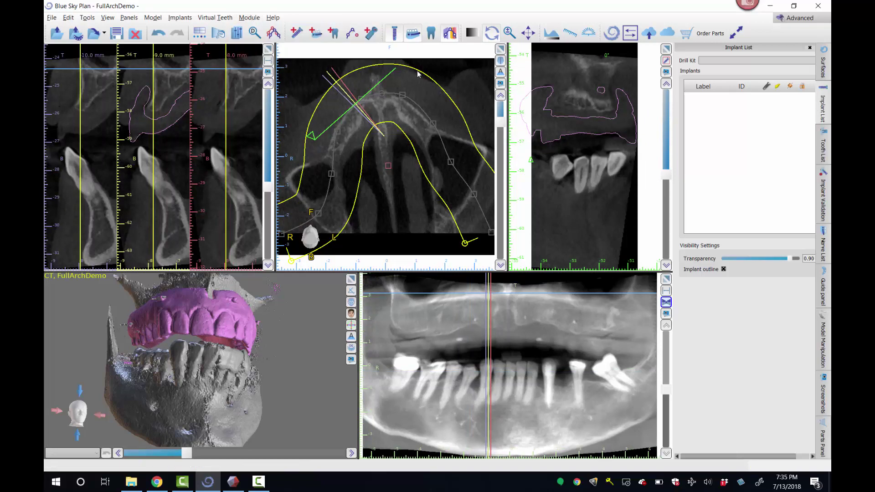
click(747, 61)
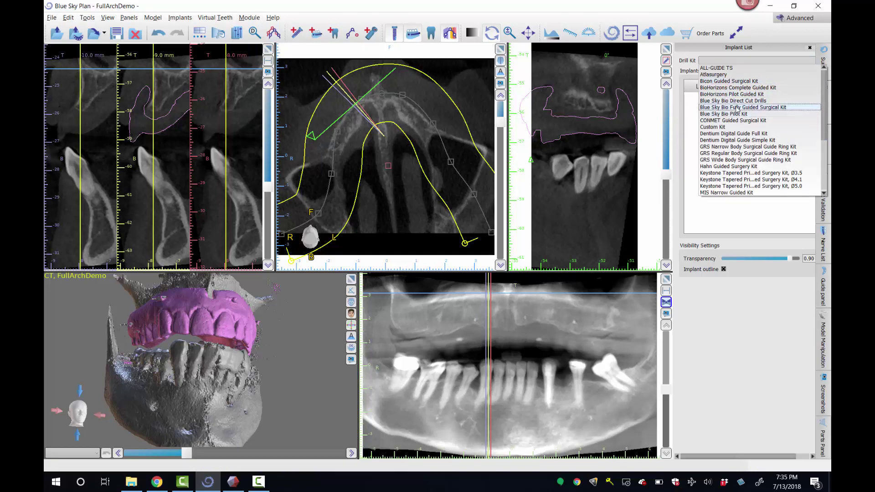
click(720, 108)
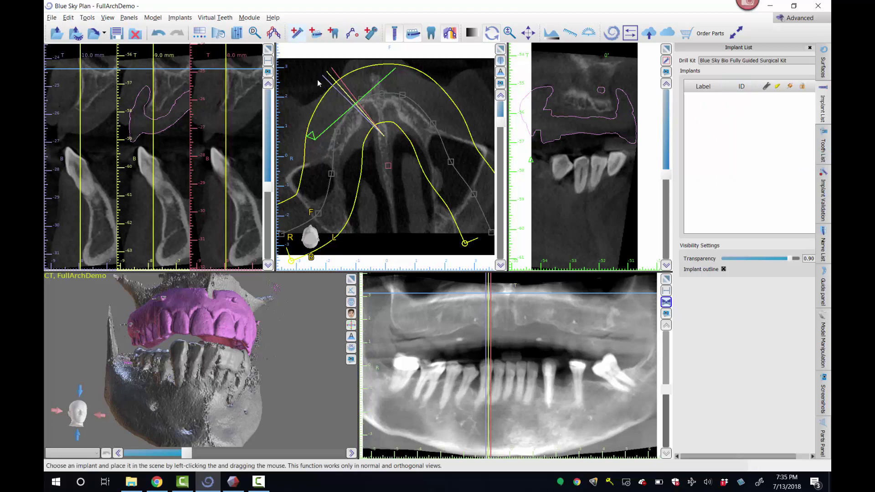
- Add a BIO | Max implant, platform 3.50, IJH3510 10.00 mm, for the maxilla
click(490, 323)
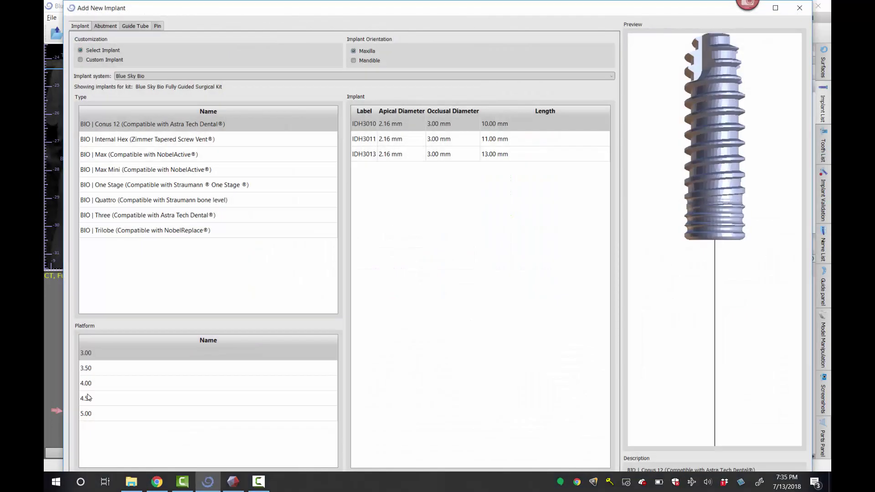
click(137, 154)
click(134, 369)
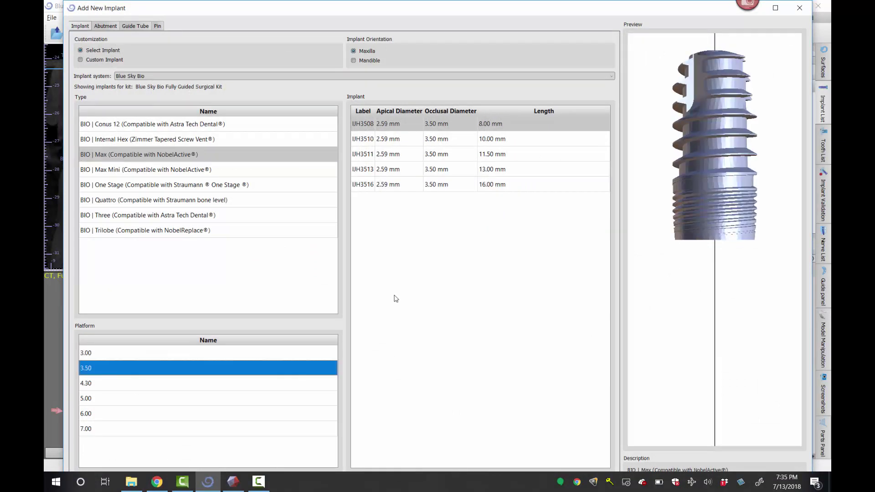
click(397, 141)
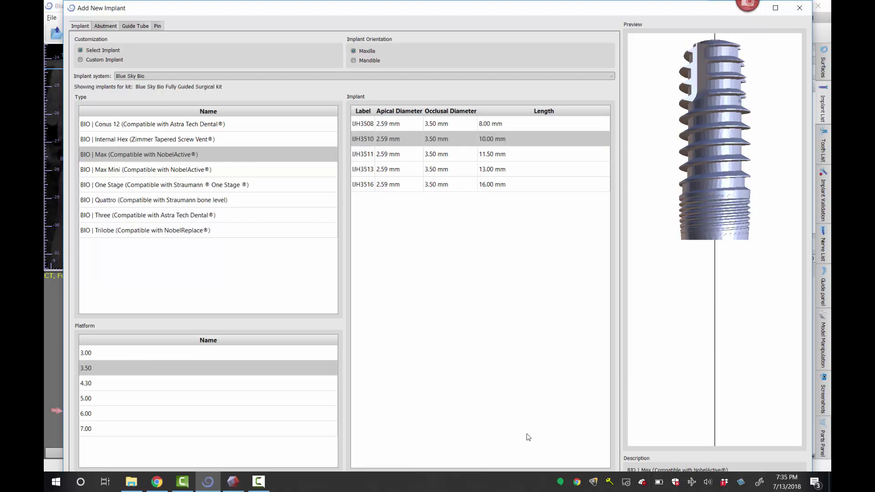
drag(538, 3, 504, 32)
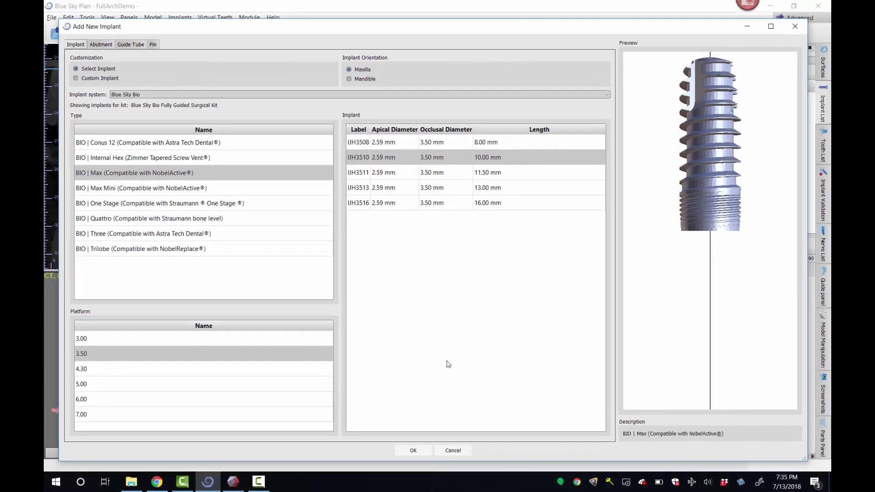
click(410, 451)
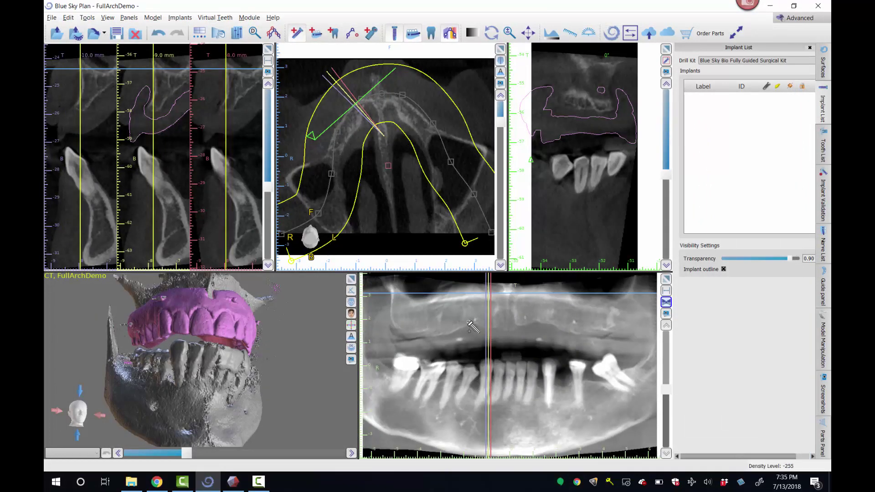
- Place the IJH3510 implant in the upper arch, lowering and tilting it to follow the bone
click(469, 300)
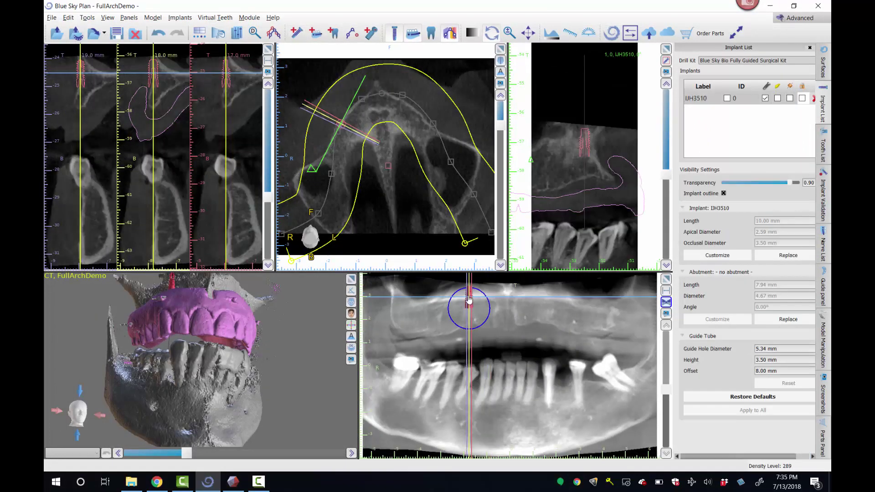
drag(469, 301, 470, 313)
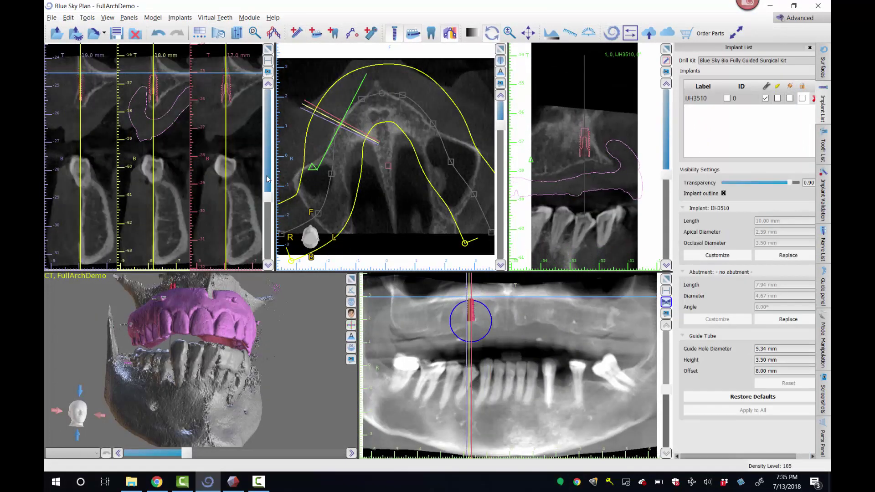
click(169, 87)
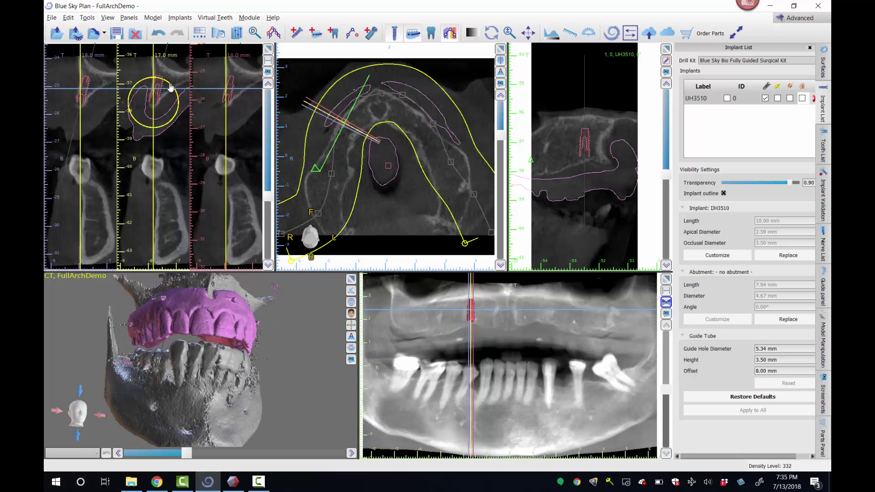
drag(171, 88, 164, 88)
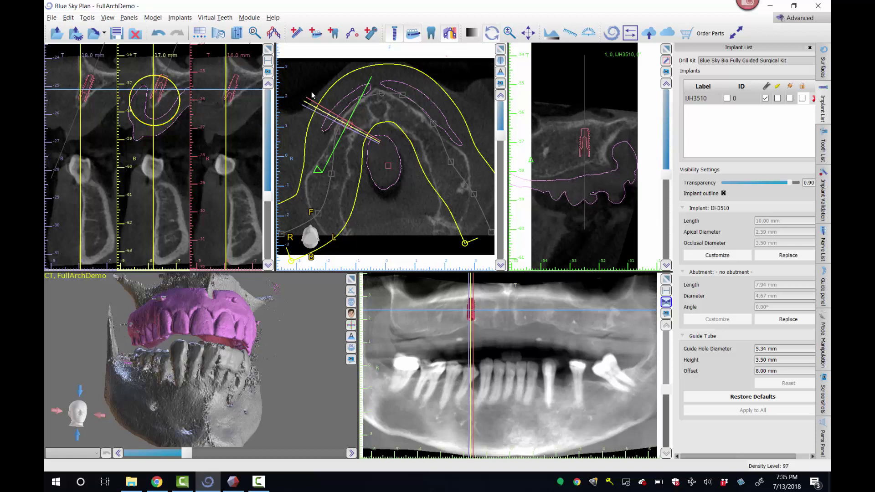
- Duplicate the implant three times and spread the copies rightward along the anterior arch
right_click(483, 312)
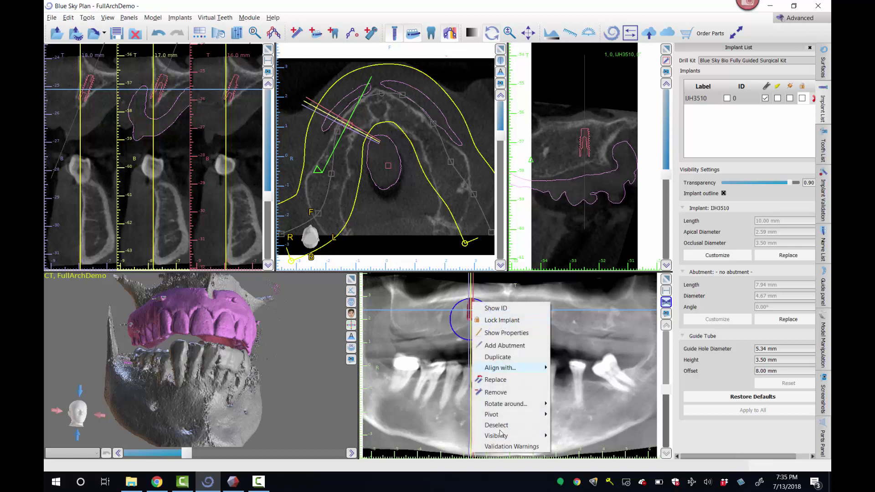
click(497, 357)
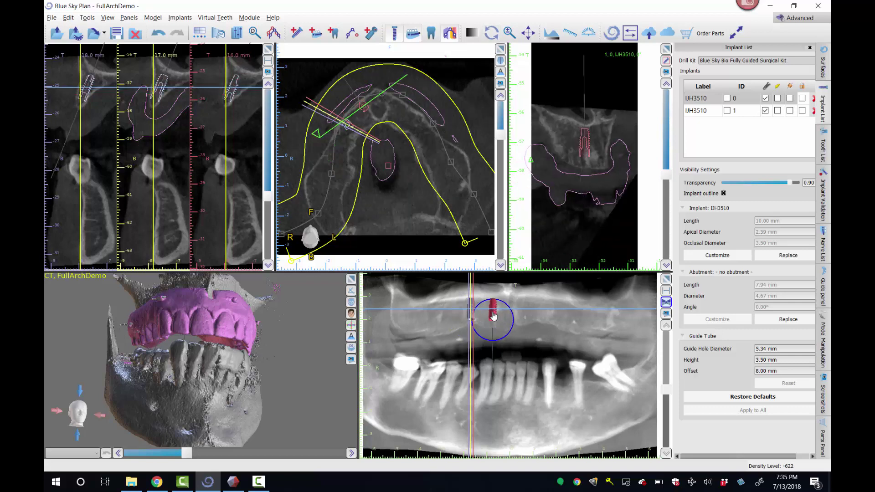
right_click(494, 313)
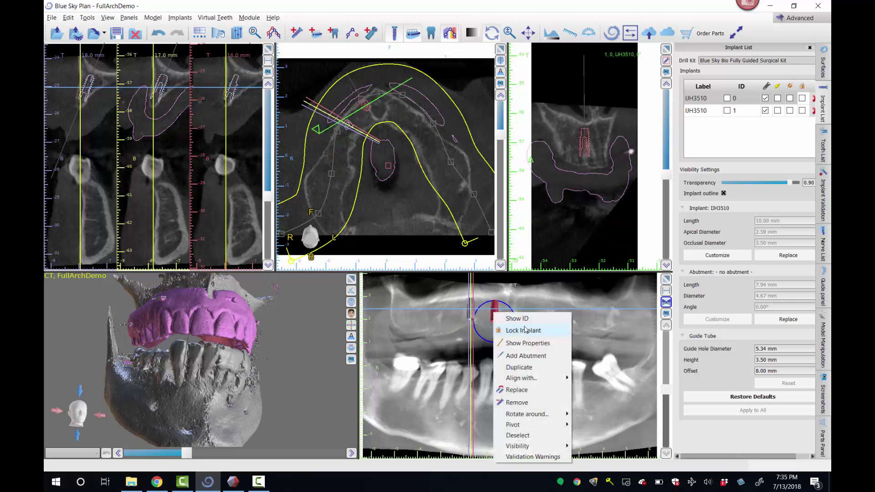
click(518, 367)
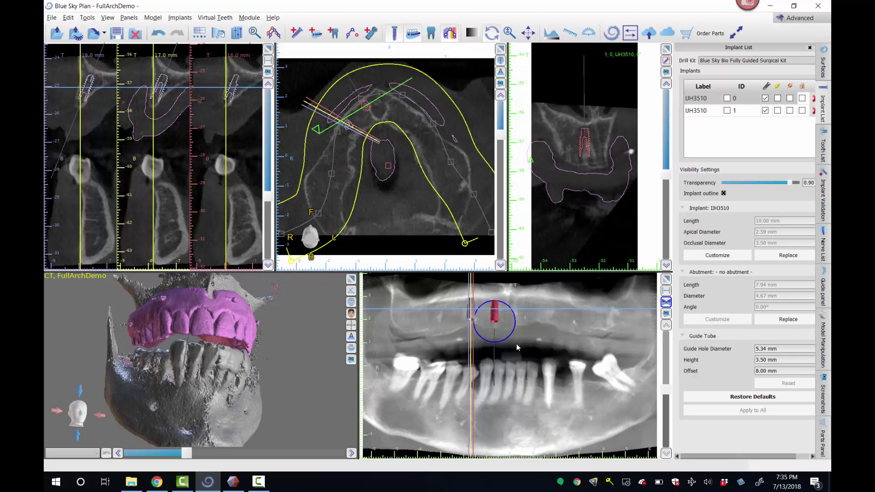
click(527, 313)
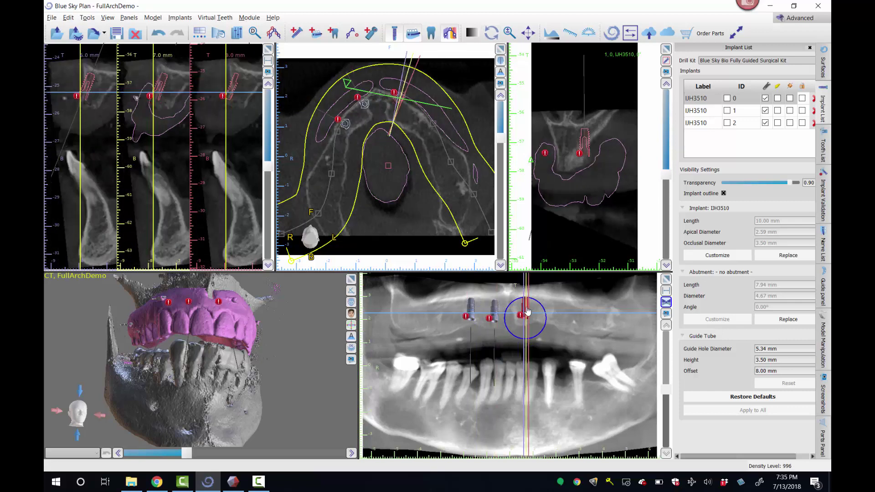
drag(527, 311, 530, 312)
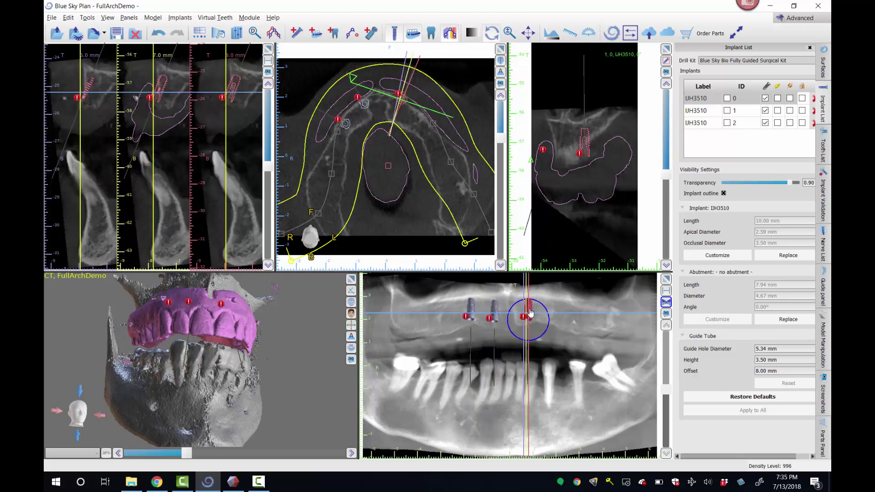
right_click(530, 312)
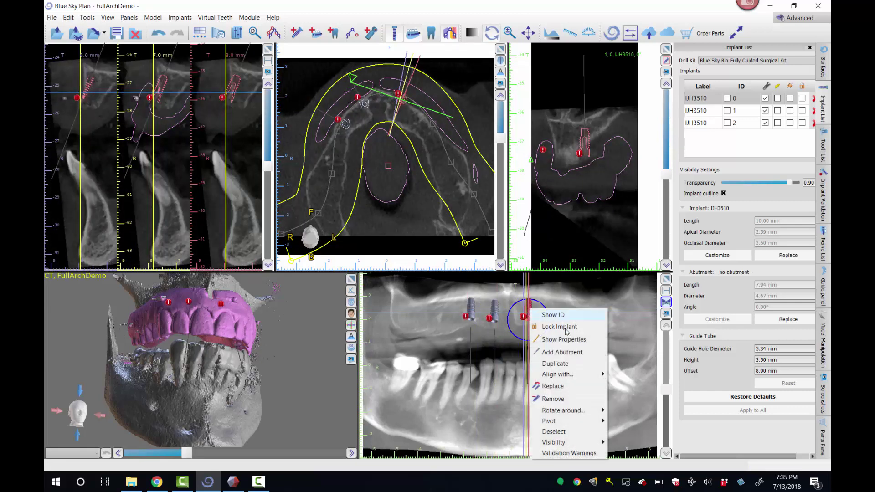
click(554, 363)
drag(527, 314, 561, 316)
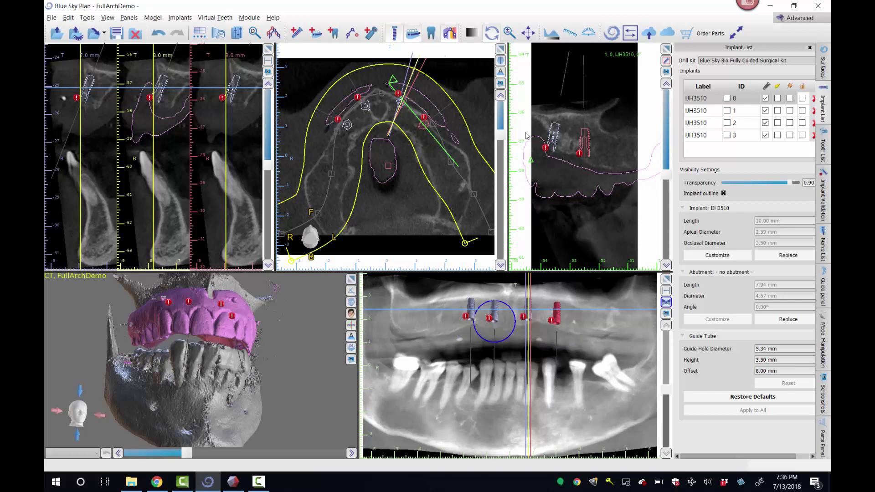
- Nudge the second implant within the bone and adjust its angle in the cross-section
click(494, 317)
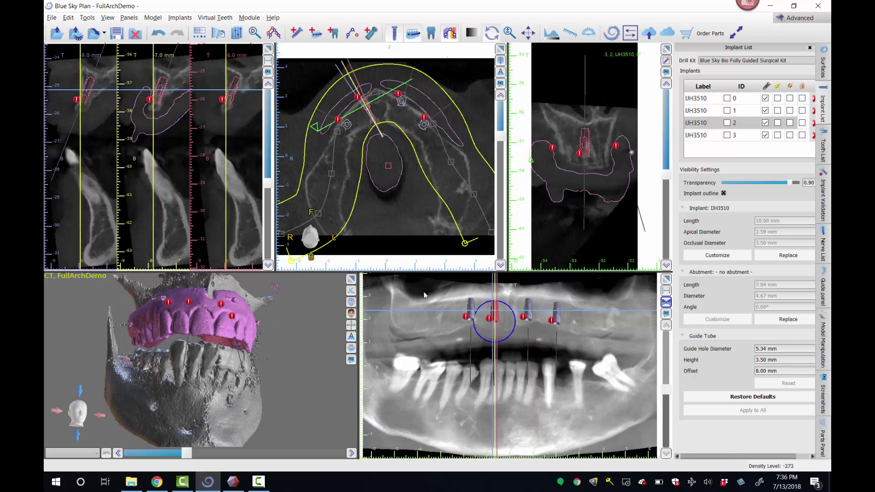
drag(157, 96, 165, 94)
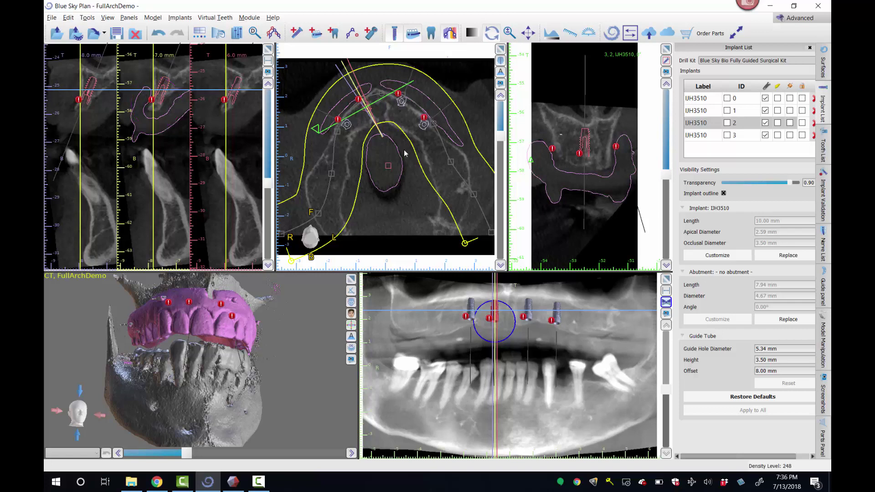
scroll(182, 121, down, 4)
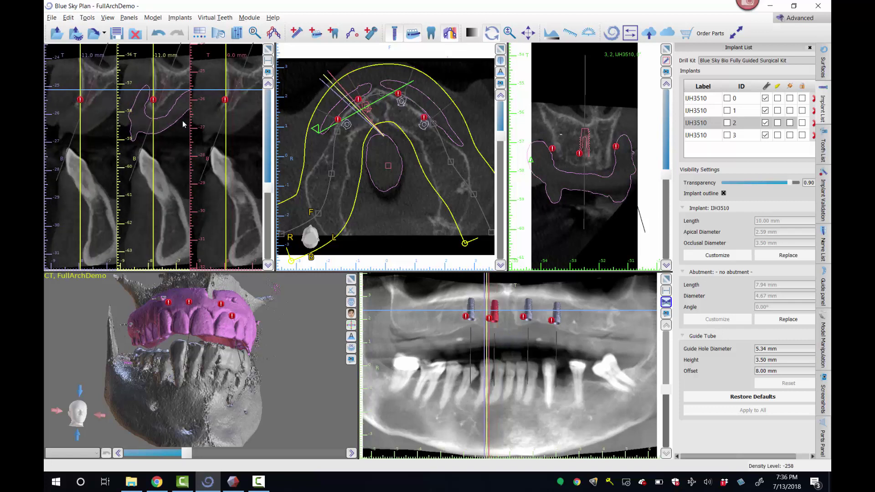
scroll(182, 120, up, 3)
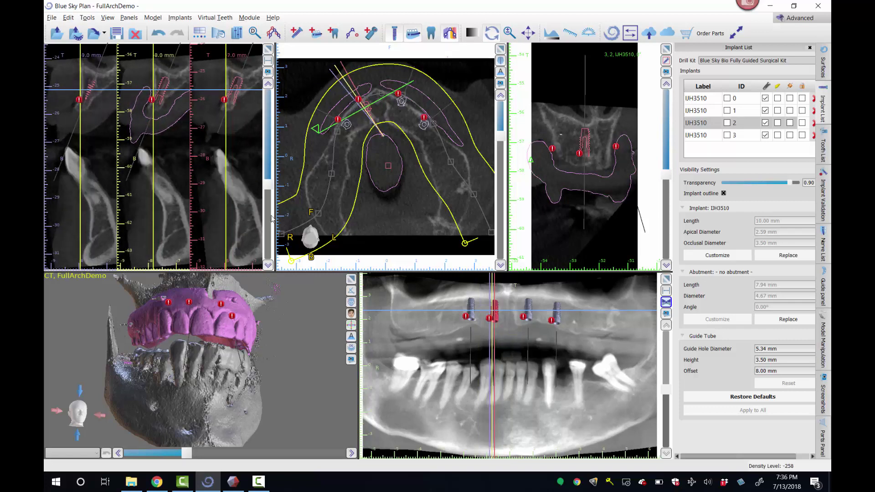
click(494, 314)
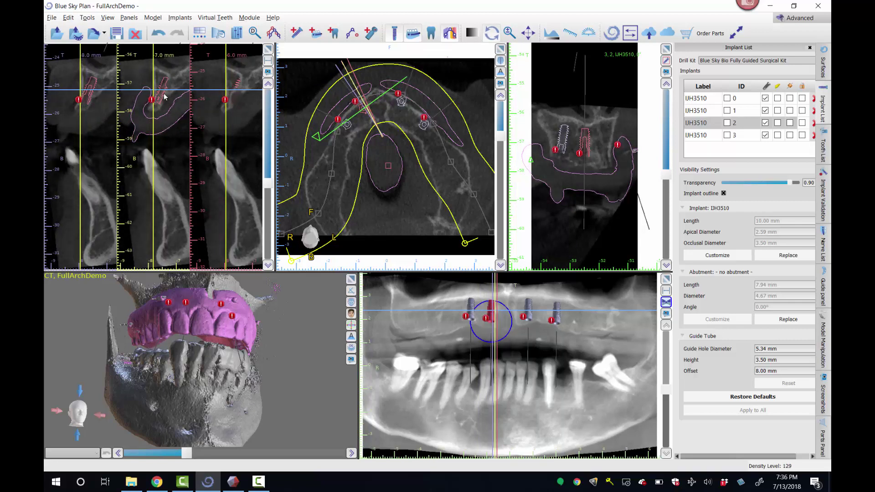
scroll(164, 95, down, 1)
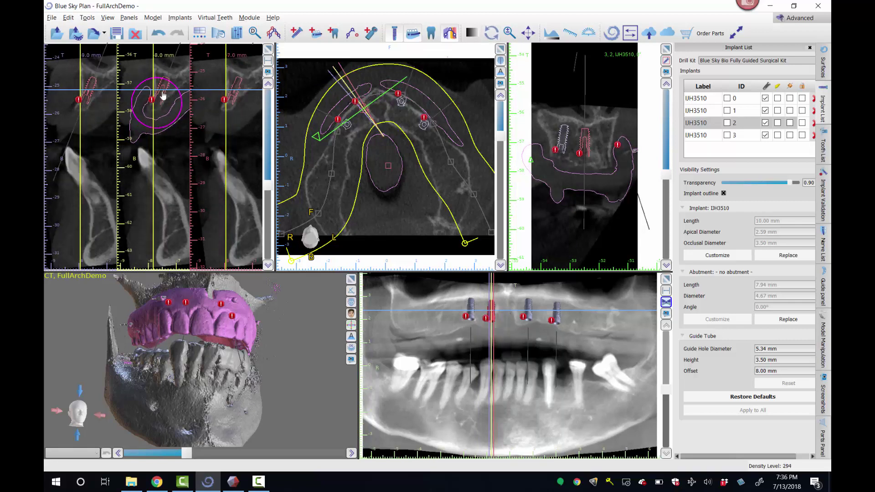
drag(163, 95, 163, 95)
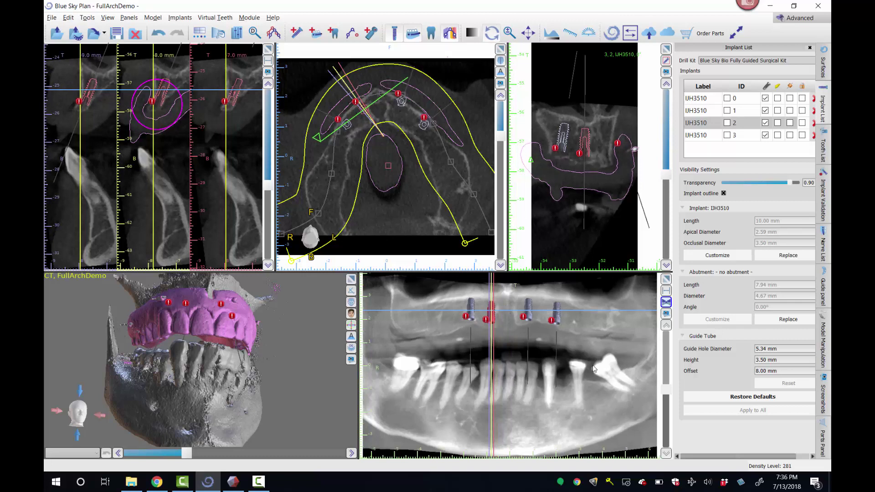
- Adjust the third and rightmost implants' tilt, then enlarge the 3D view
click(531, 314)
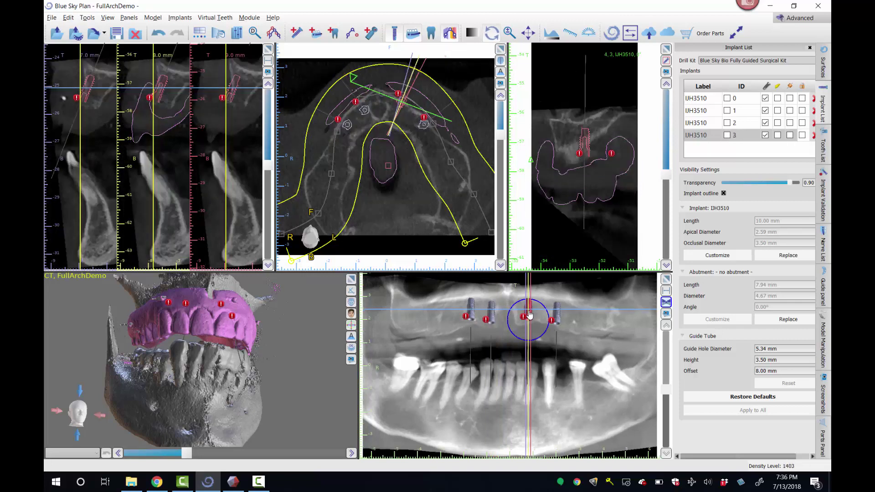
click(168, 97)
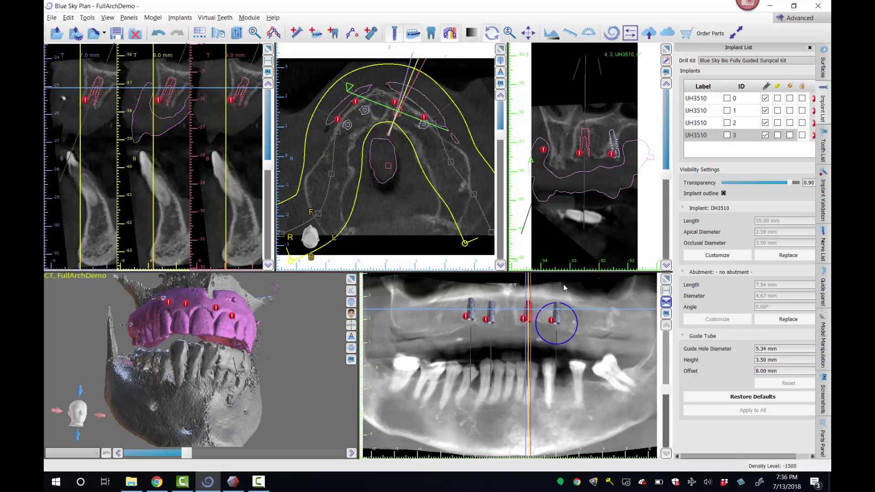
click(557, 318)
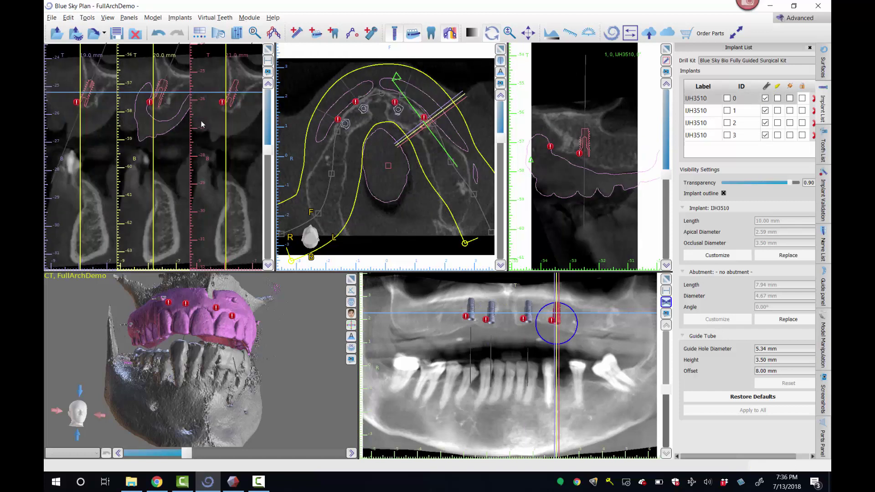
drag(163, 97, 167, 99)
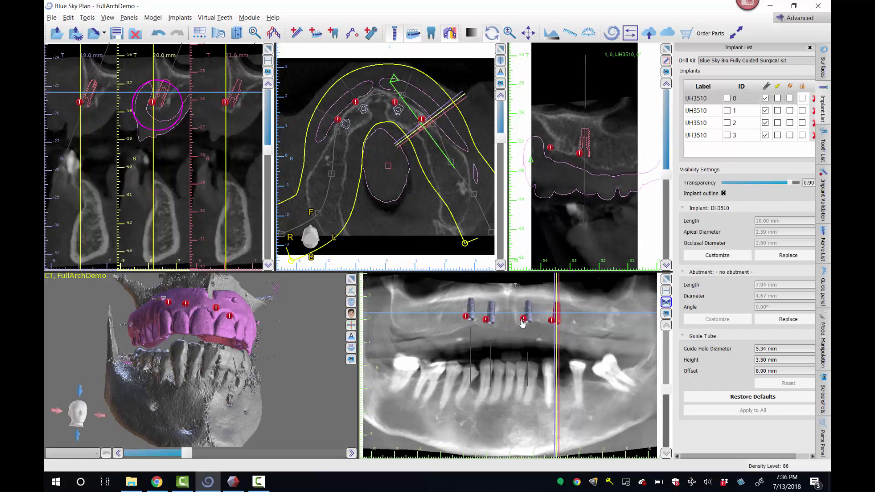
click(351, 279)
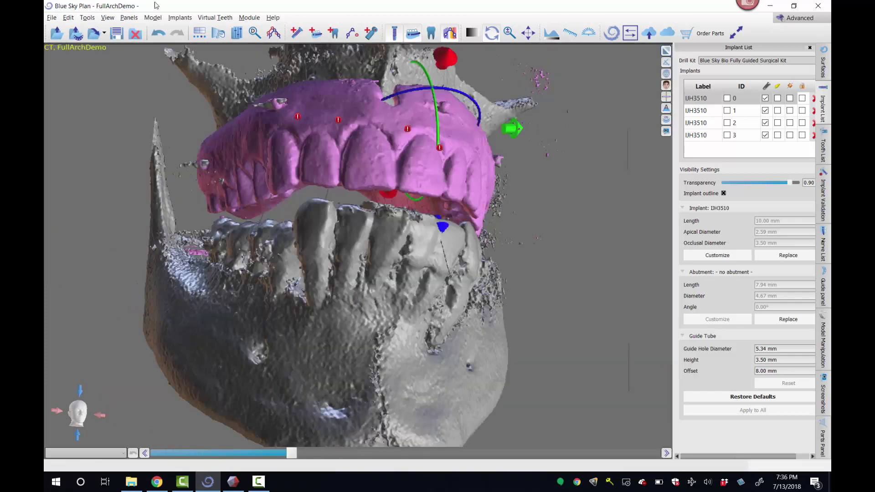
- Hide the CT bone surface and rotate the appliance to view the palate from below
click(823, 64)
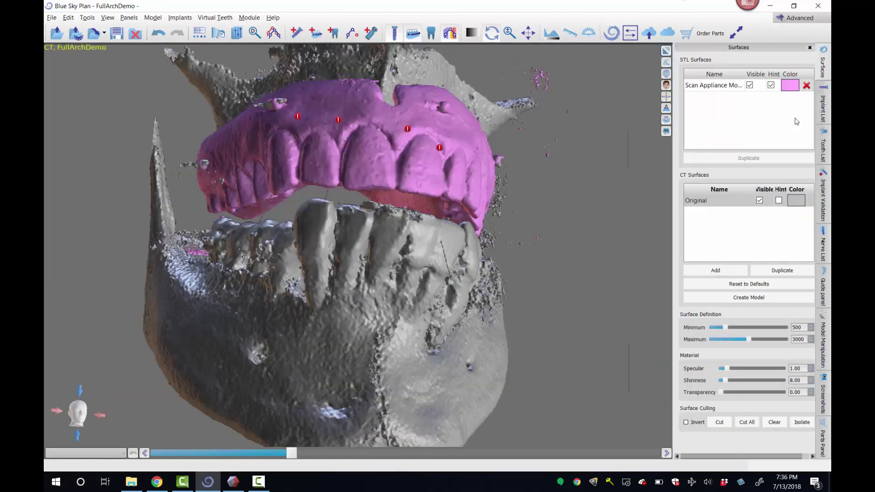
click(759, 200)
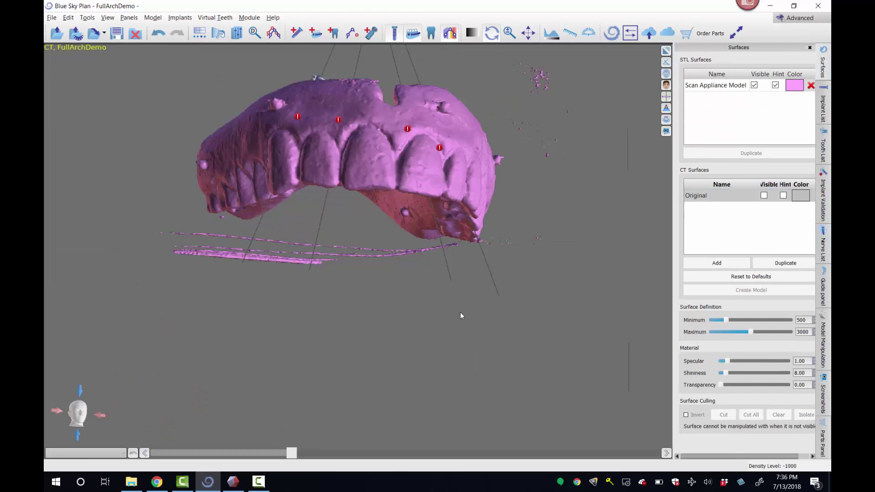
drag(461, 312, 530, 106)
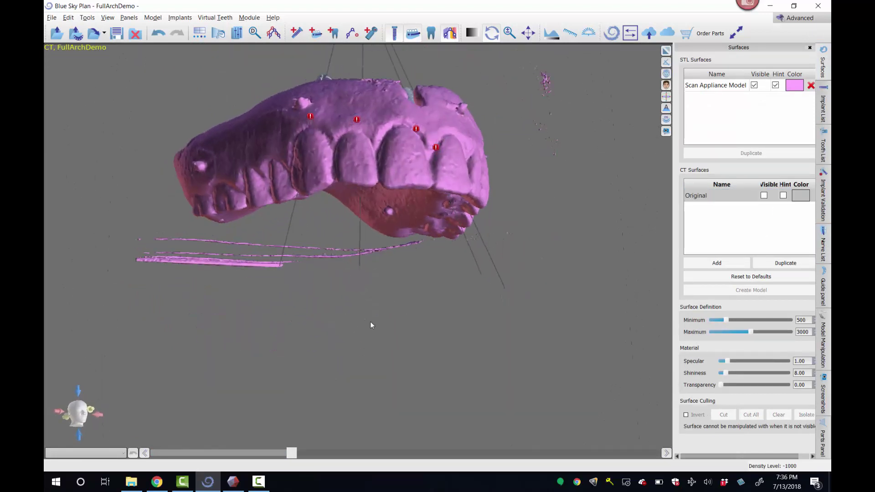
drag(395, 312, 391, 146)
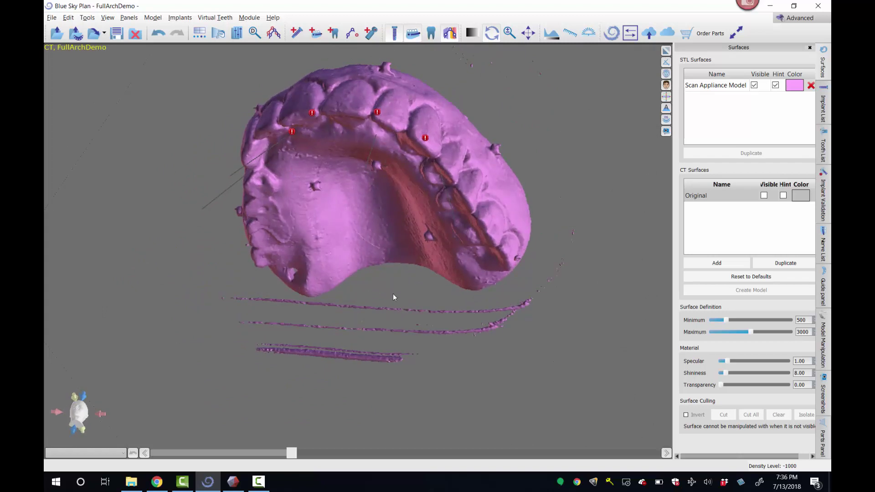
- Isolate the Scan Appliance Model surface to remove stray fragments
click(734, 85)
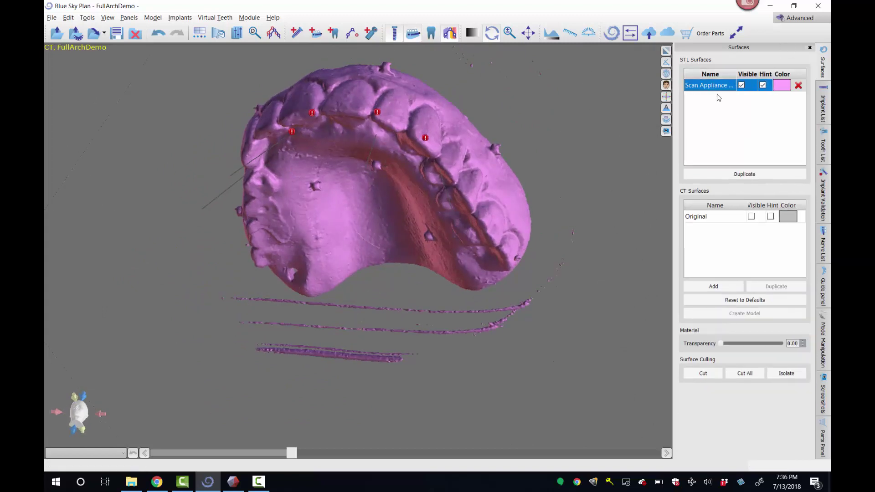
click(785, 374)
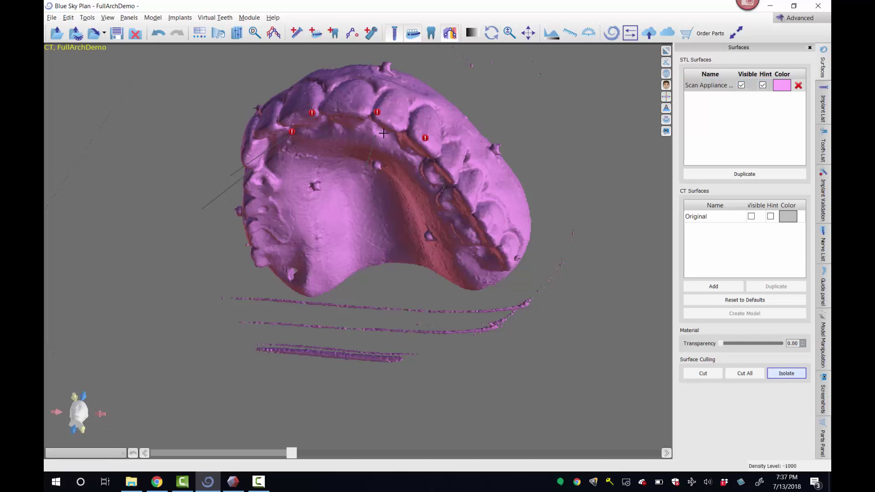
click(355, 109)
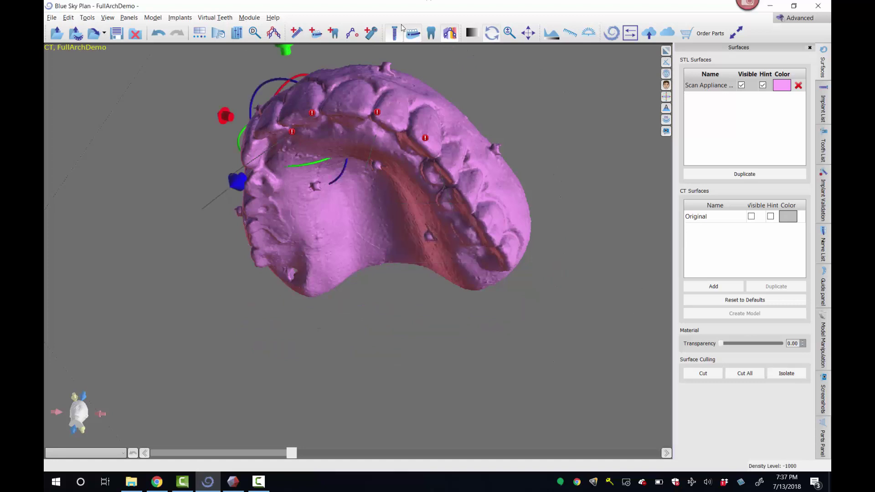
- Restore the multi-pane layout and shift the first implant slightly left, centring the cross-sections on it
drag(107, 228, 380, 316)
drag(530, 289, 455, 102)
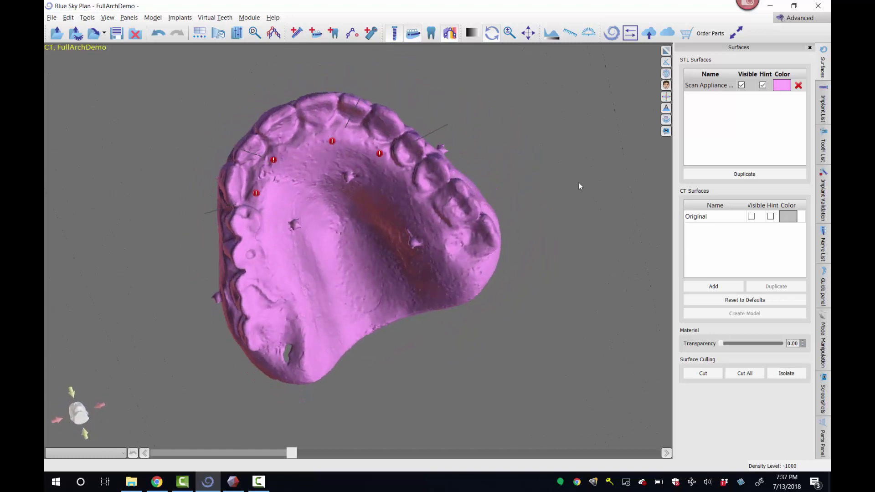
drag(576, 187, 547, 199)
click(235, 217)
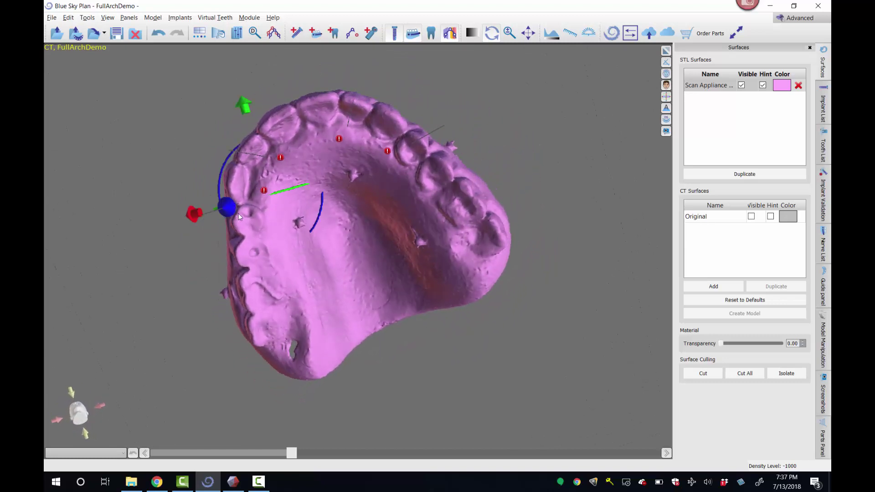
click(665, 51)
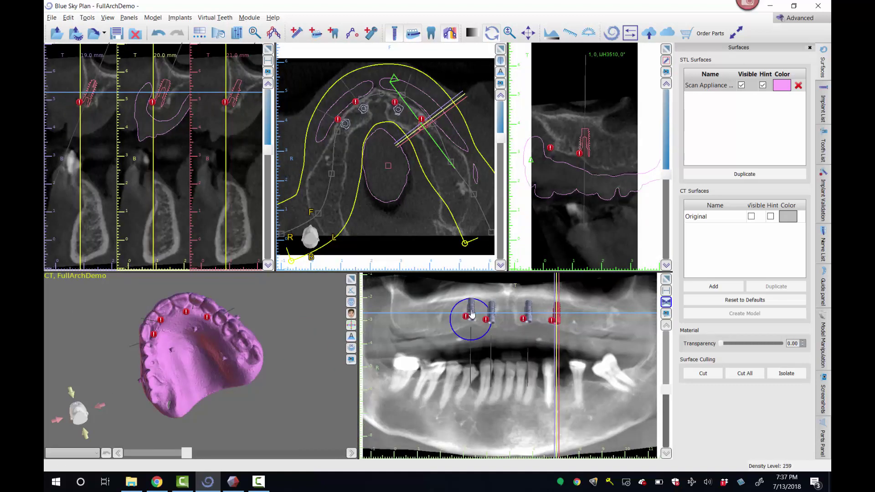
drag(472, 313, 459, 316)
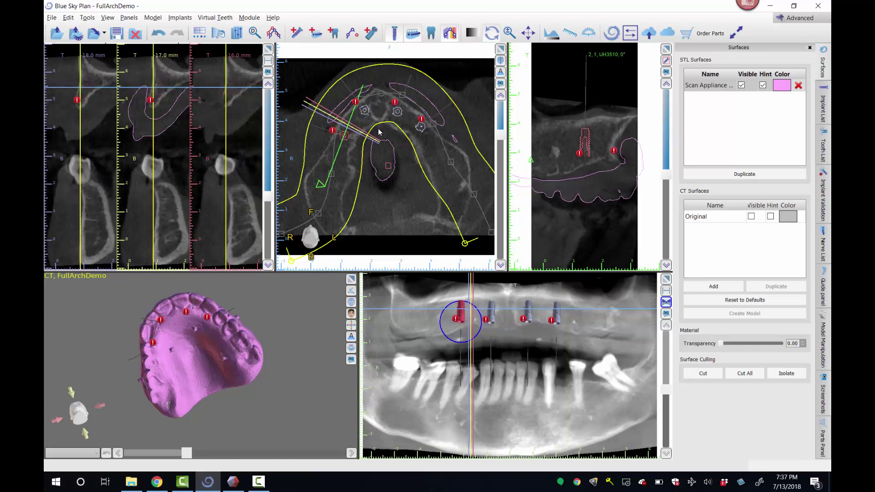
click(338, 132)
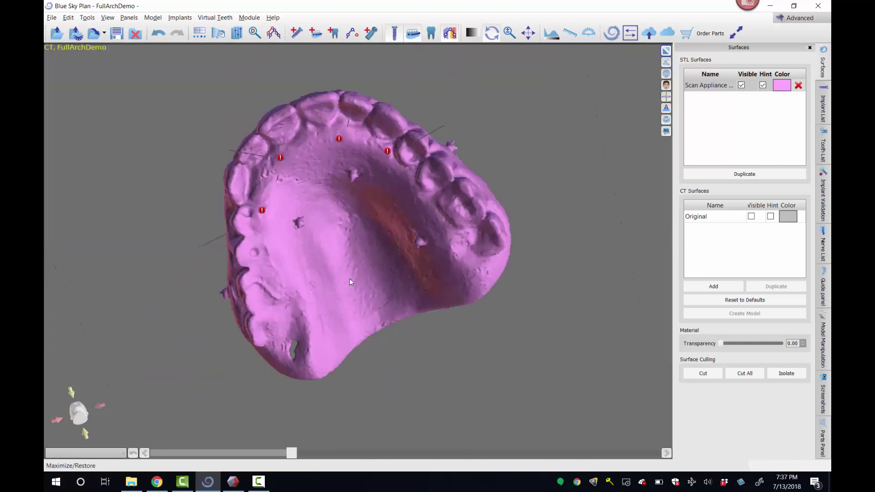
- Check the arch in an enlarged, orbited 3D view, then return to the four-pane layout
click(351, 279)
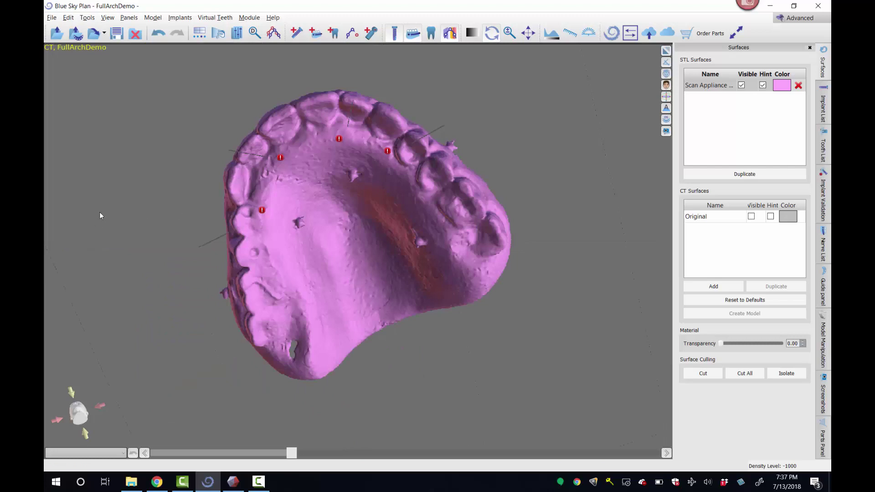
drag(107, 210, 206, 234)
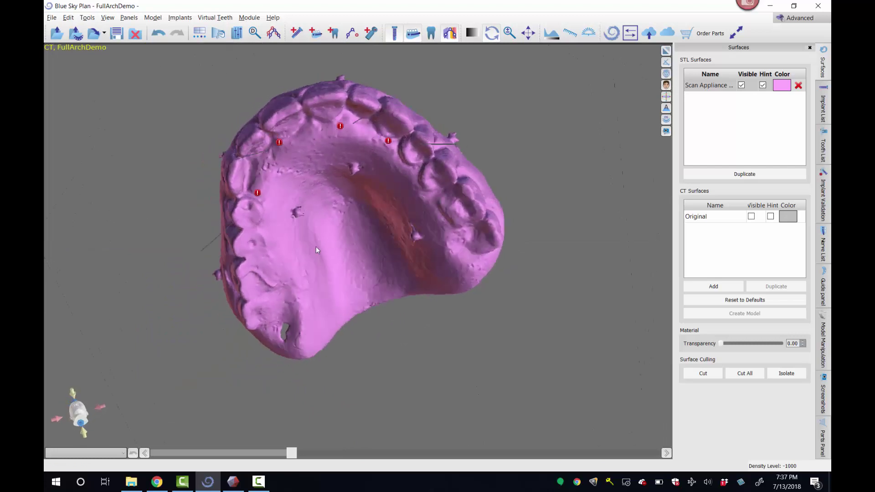
drag(324, 246, 475, 221)
drag(432, 242, 367, 196)
drag(368, 304, 392, 365)
click(666, 51)
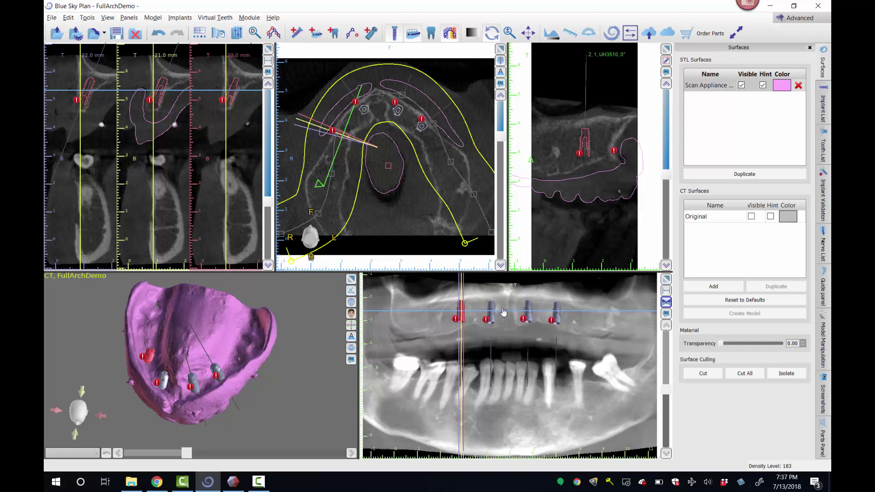
- Align the leftmost implant parallel to the second implant
click(460, 315)
right_click(464, 311)
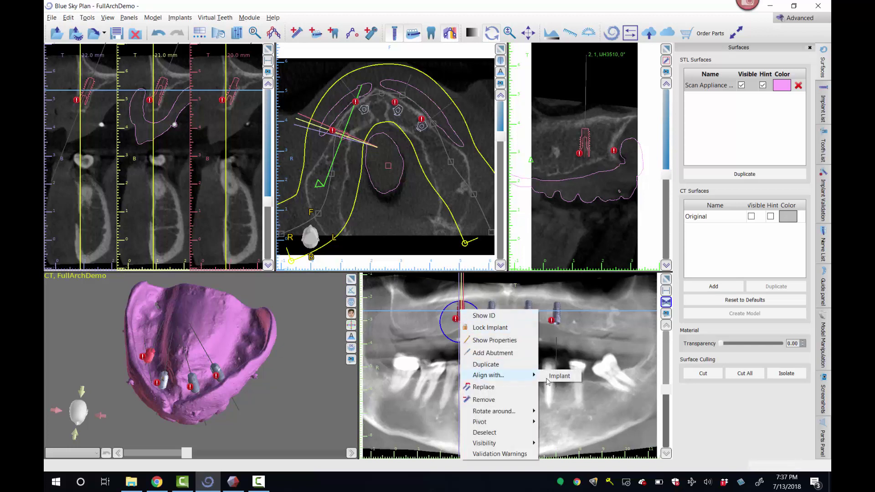
click(559, 376)
click(493, 316)
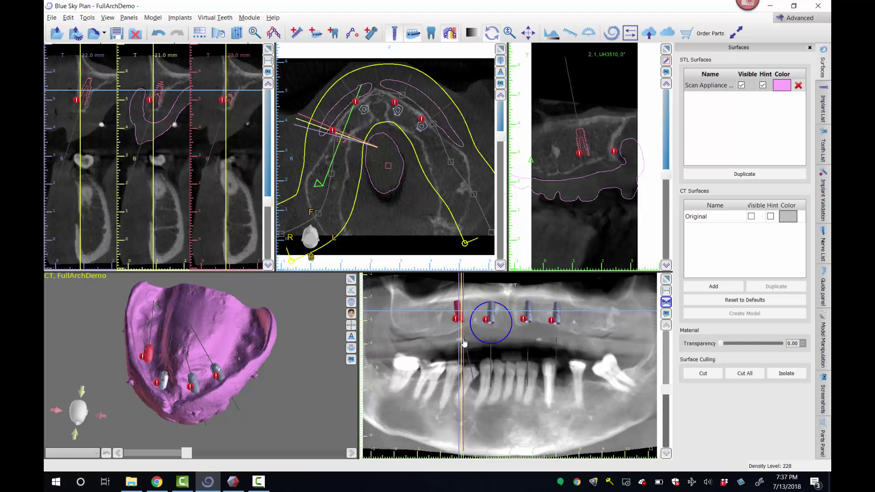
- Align the third implant parallel to the second implant
click(559, 319)
click(491, 319)
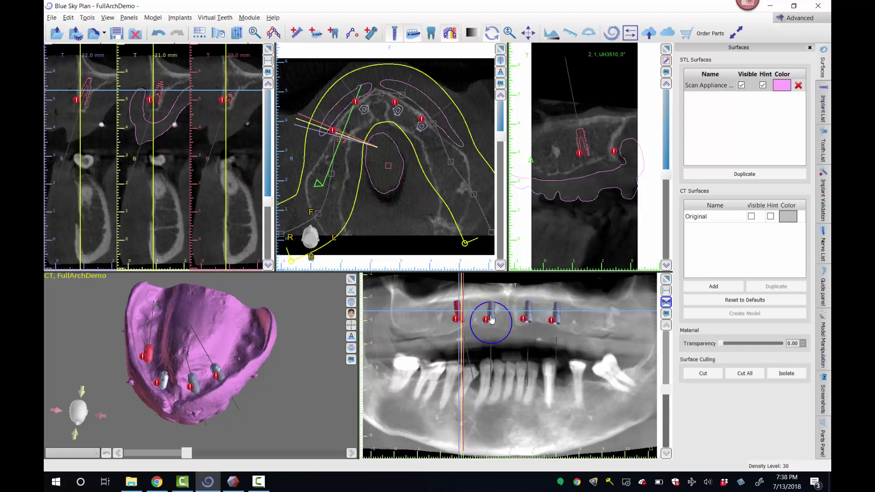
click(531, 314)
right_click(530, 313)
mouse_move(559, 379)
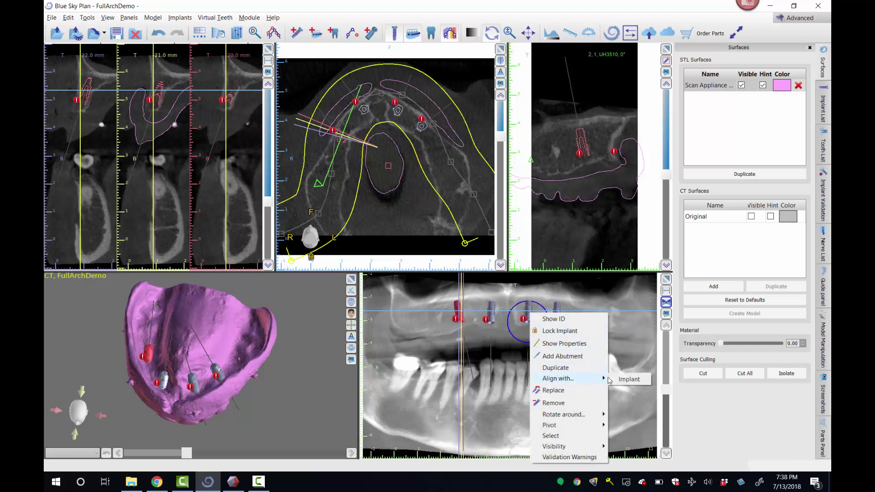
click(625, 379)
click(492, 314)
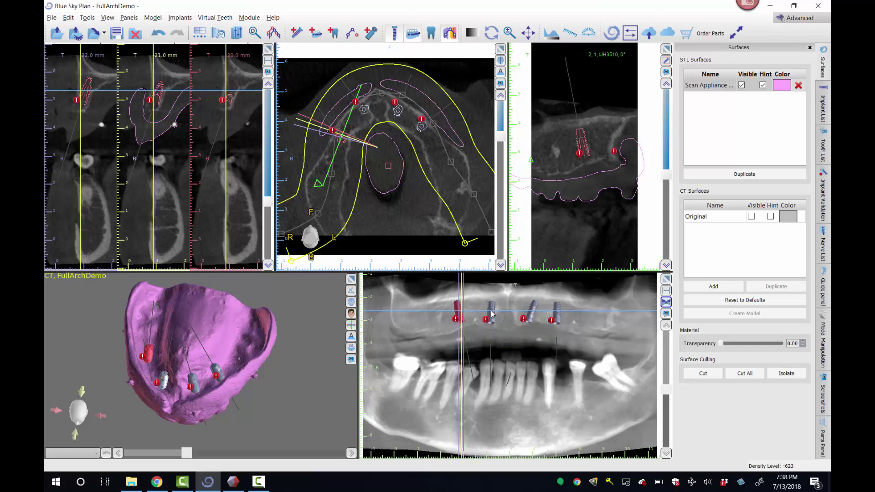
- Align the fourth implant parallel to the second implant and view the result in 3D
click(558, 315)
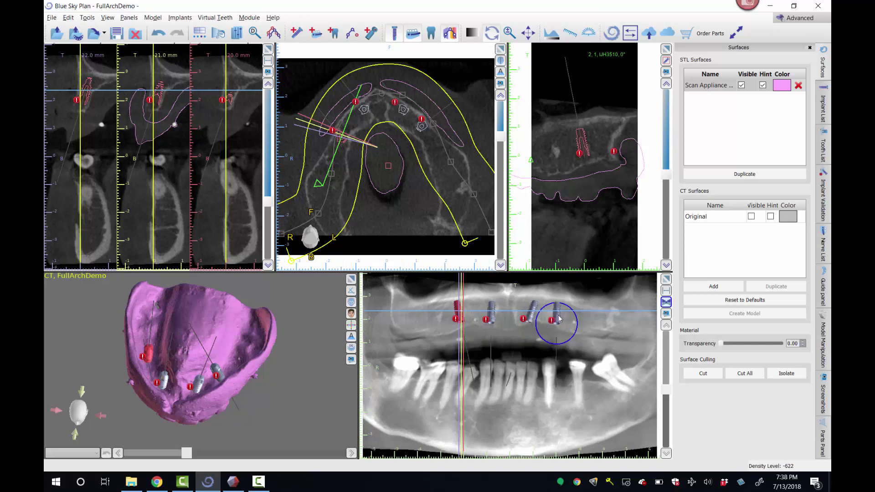
right_click(557, 314)
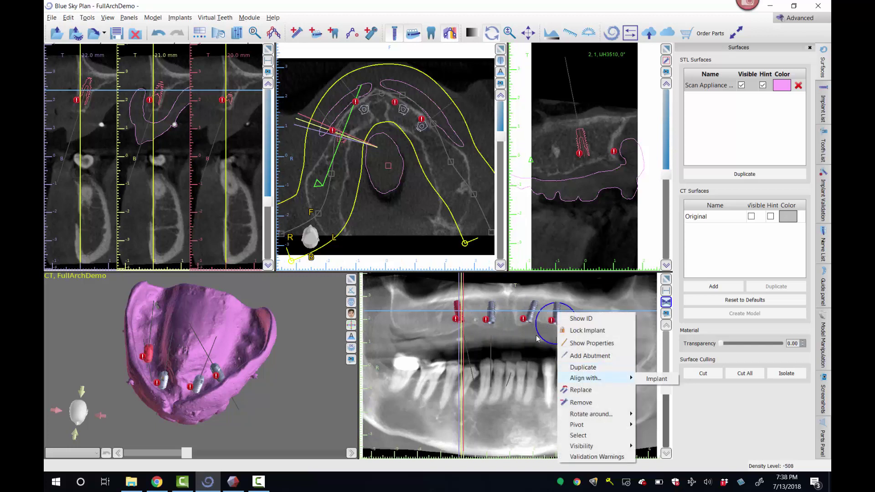
click(492, 317)
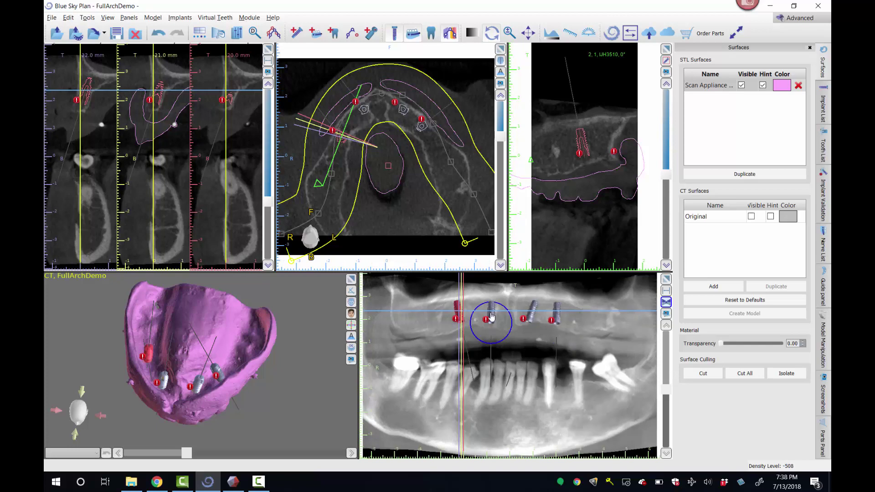
click(561, 318)
click(556, 319)
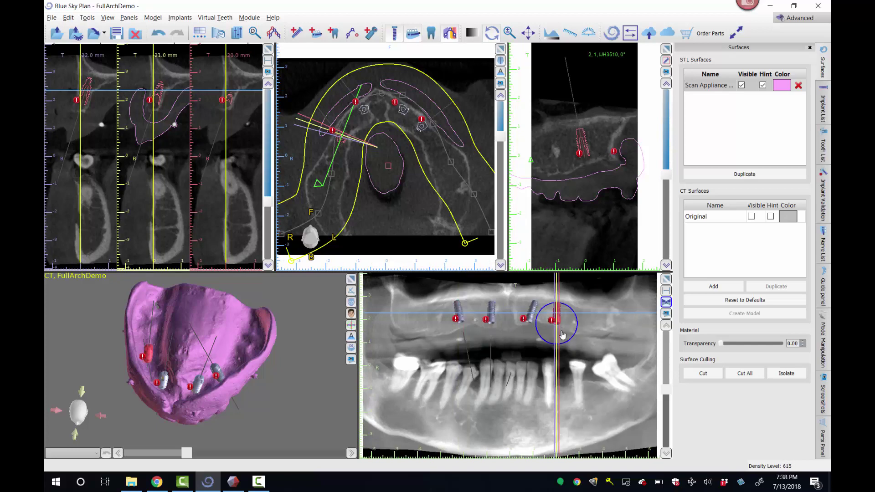
right_click(557, 315)
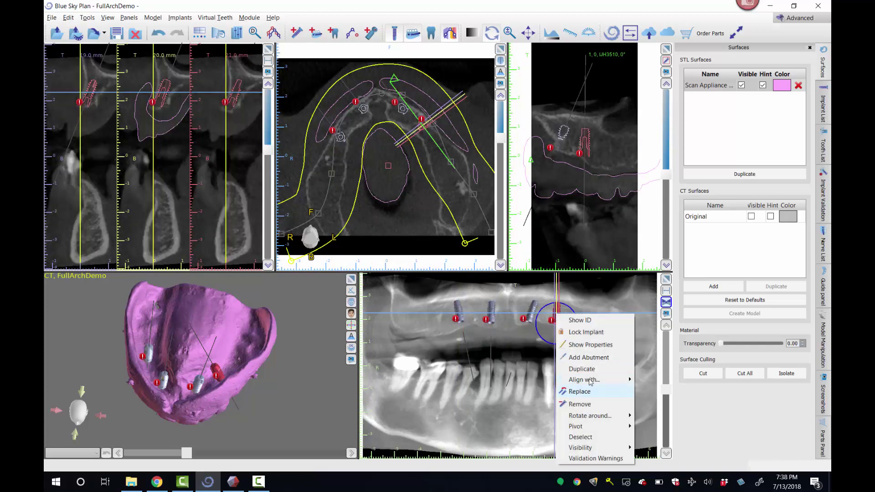
mouse_move(610, 379)
click(654, 381)
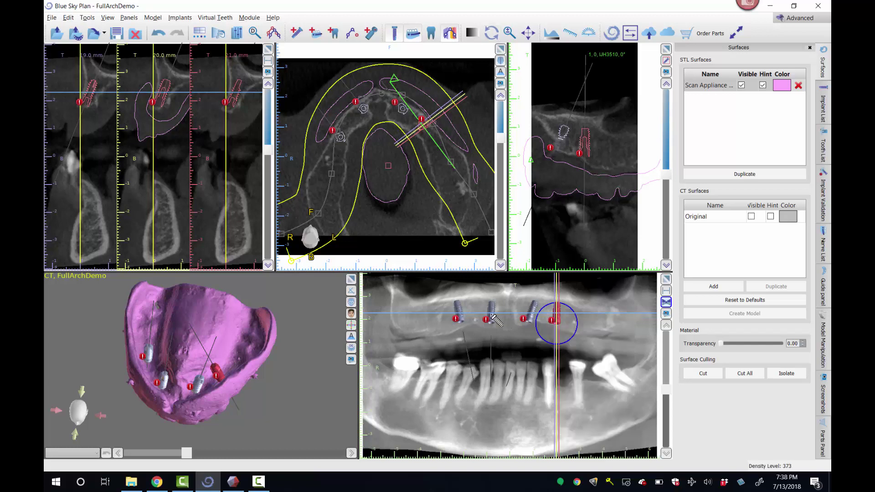
click(492, 317)
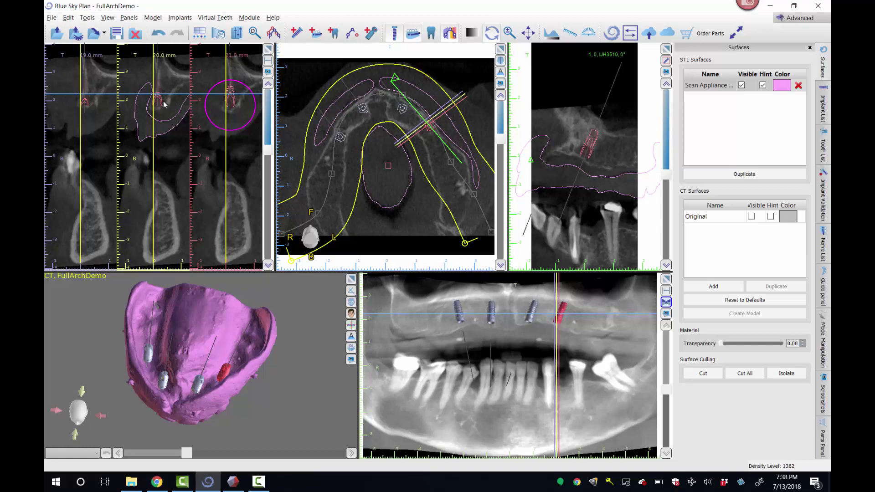
scroll(158, 102, down, 2)
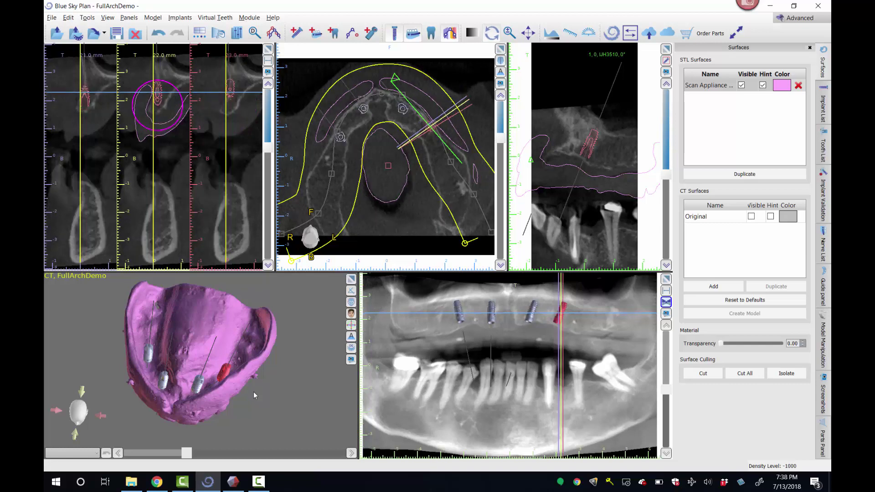
drag(253, 392, 308, 390)
- Clear the appliance selection and check each of the four implants' cross-sections in turn
click(255, 325)
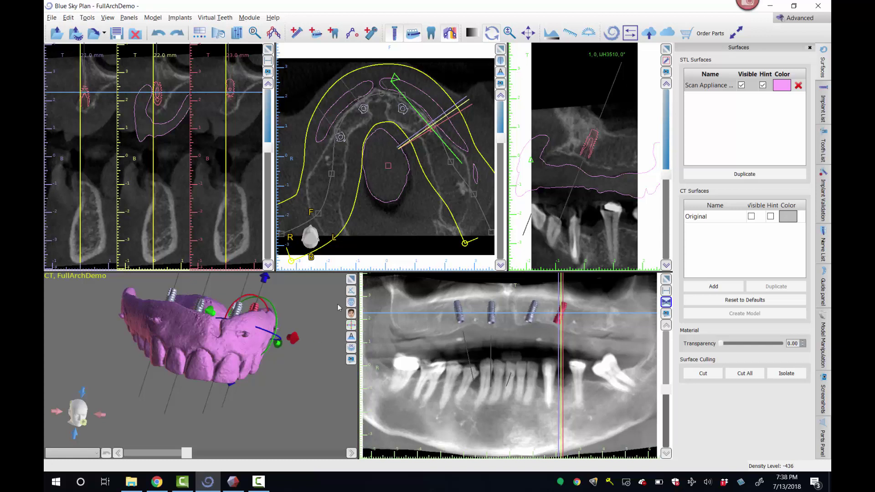
click(549, 293)
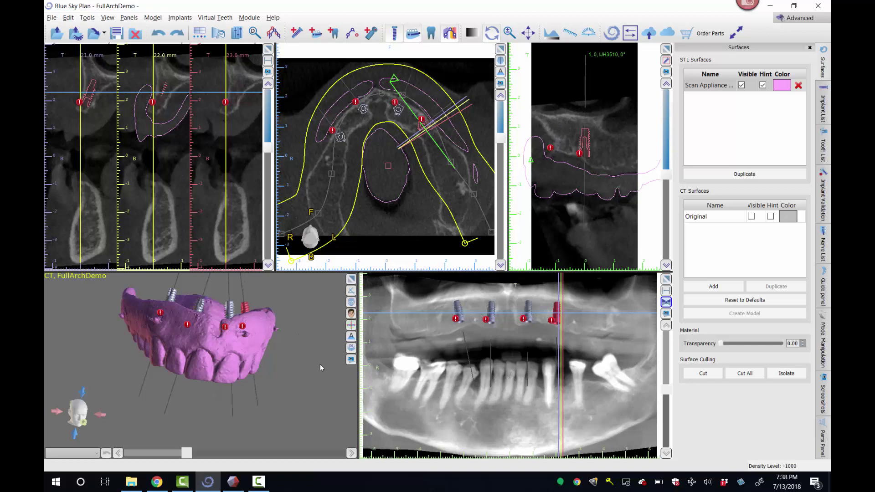
drag(310, 359, 269, 401)
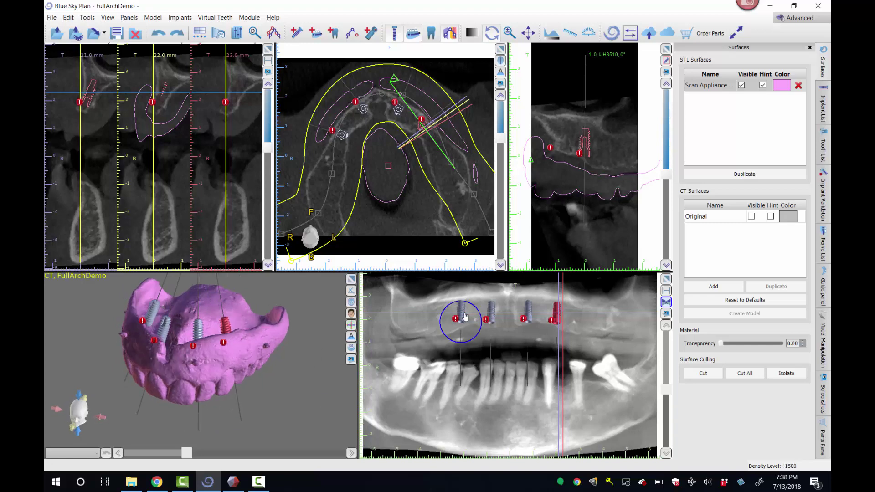
click(464, 315)
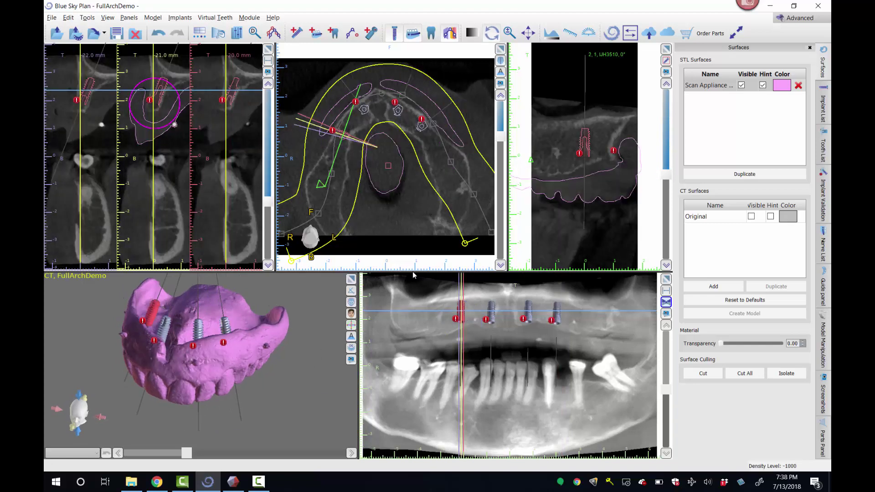
click(490, 314)
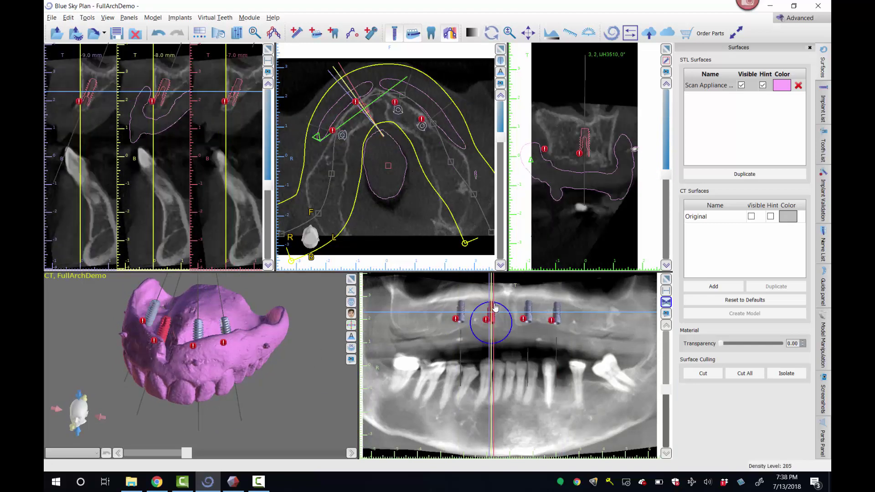
click(529, 315)
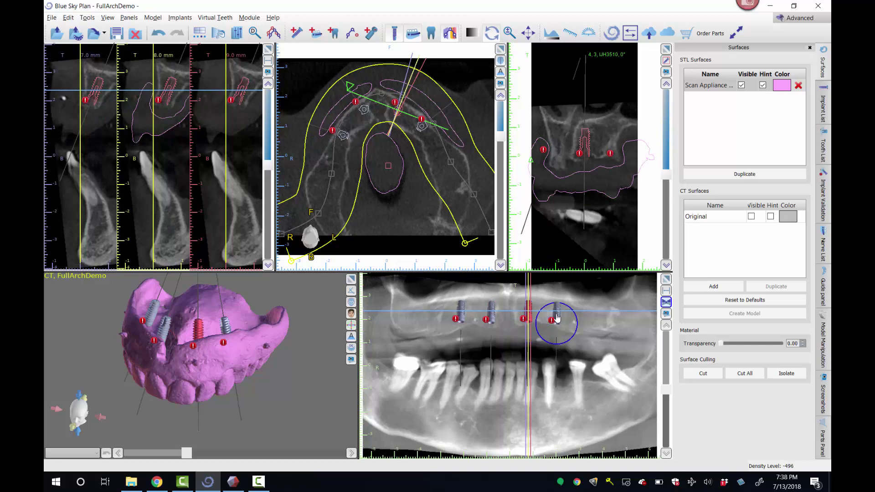
click(557, 313)
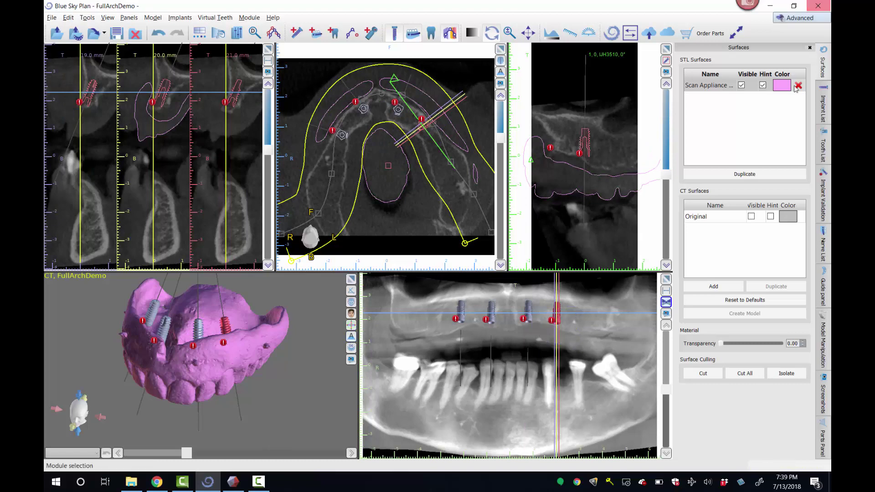
click(821, 109)
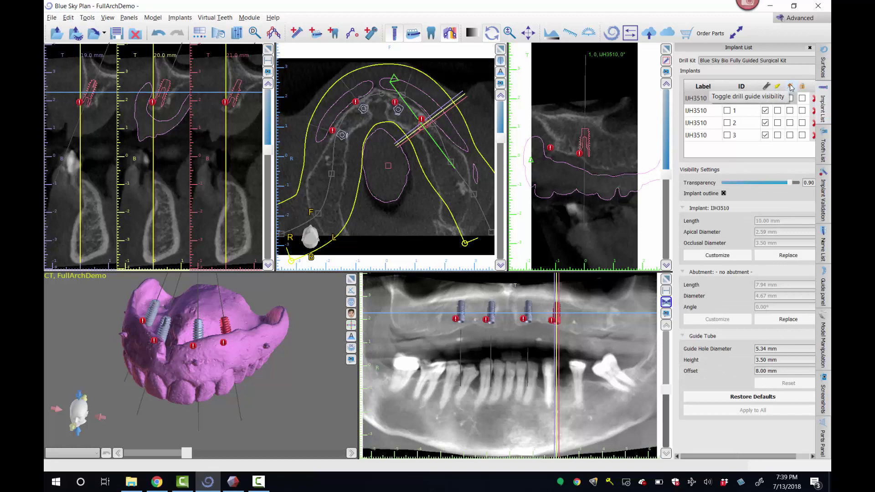
click(790, 86)
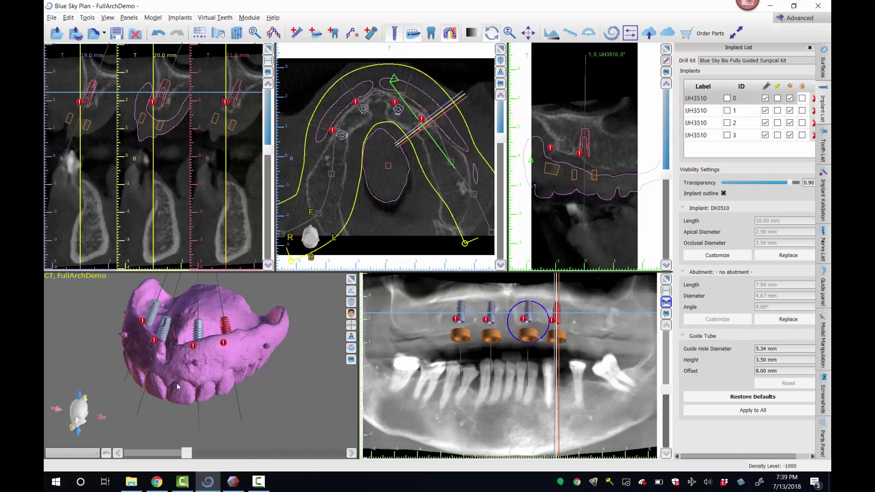
drag(176, 370, 223, 161)
drag(209, 409, 241, 365)
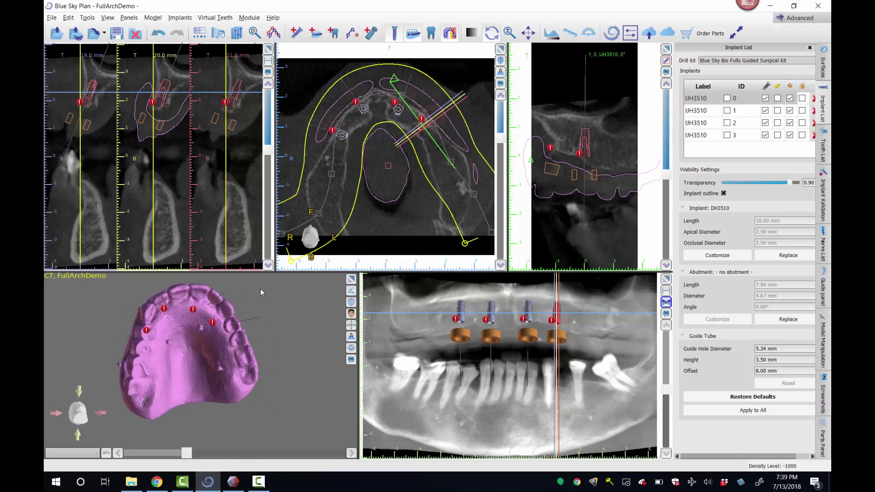
drag(259, 291, 267, 354)
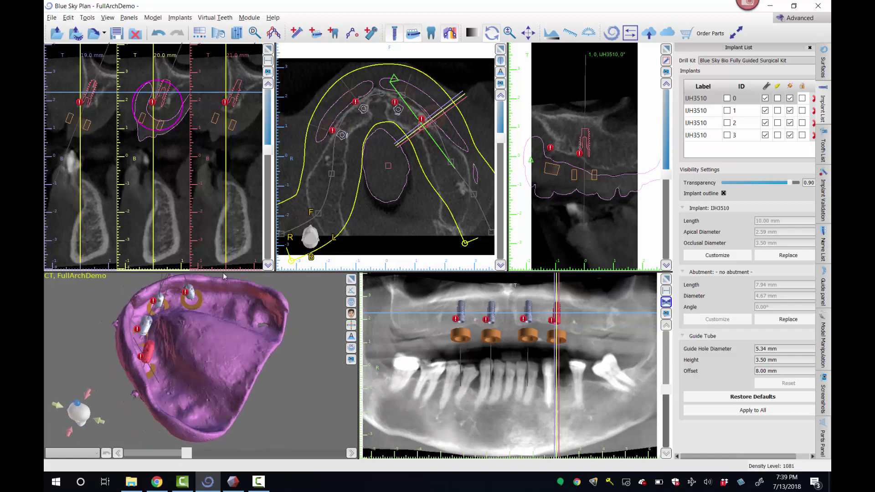
click(461, 317)
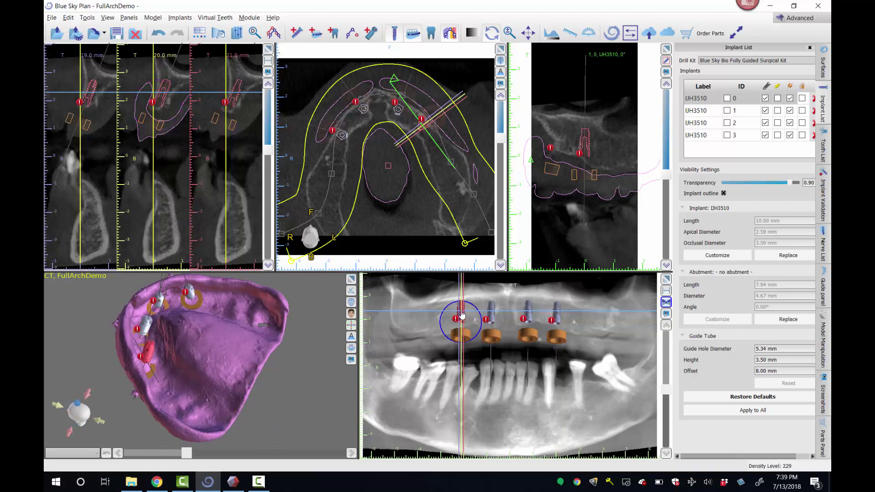
- In enlarged cross-sections, add the GJH50-HGFS stock abutment to the implant
click(268, 49)
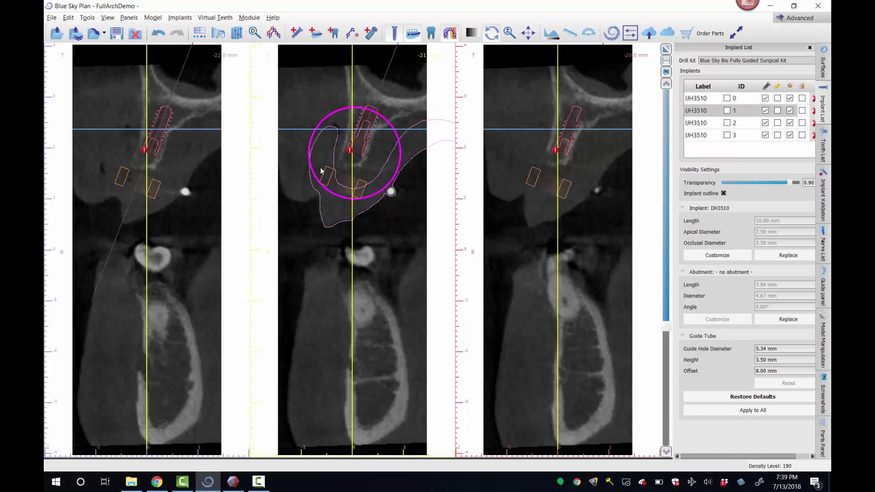
right_click(364, 145)
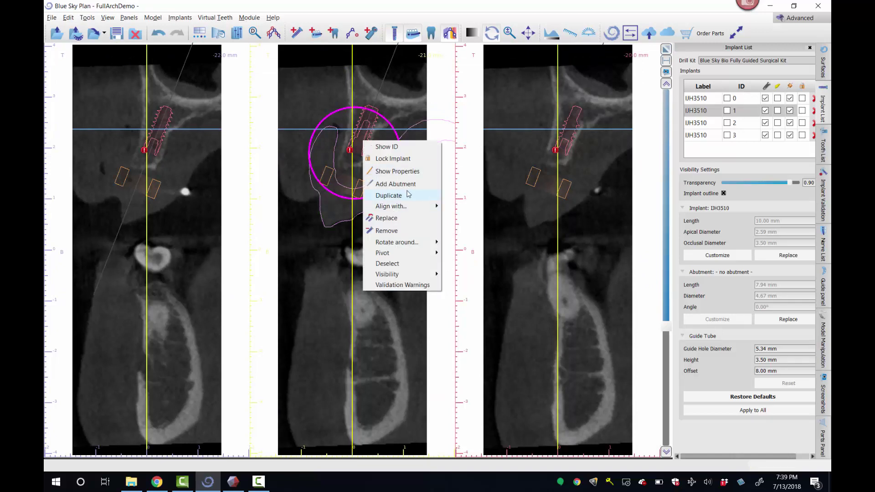
click(409, 188)
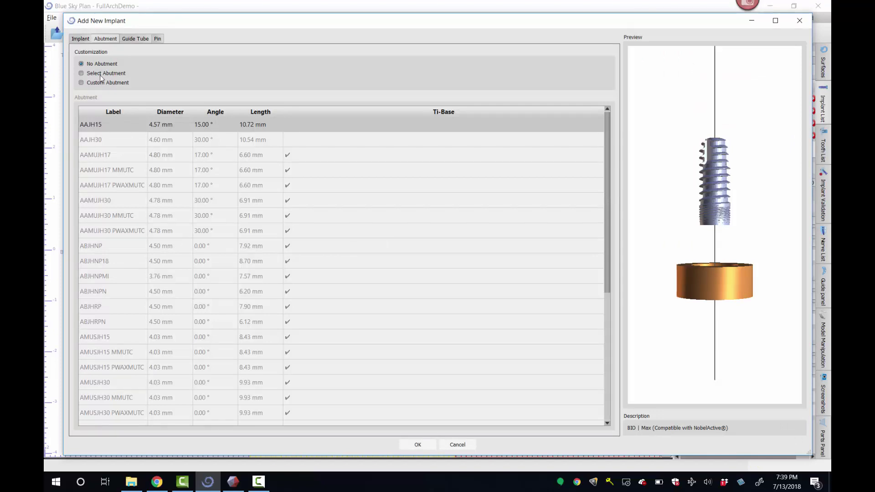
click(82, 74)
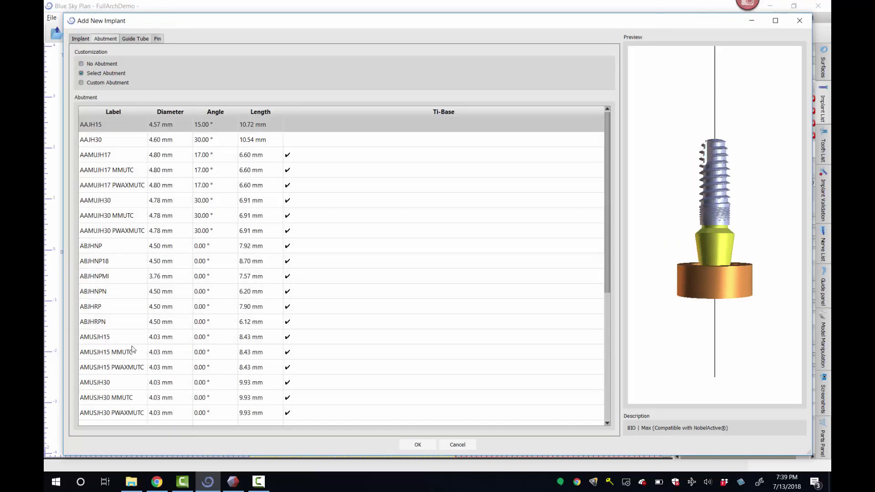
click(113, 356)
click(118, 370)
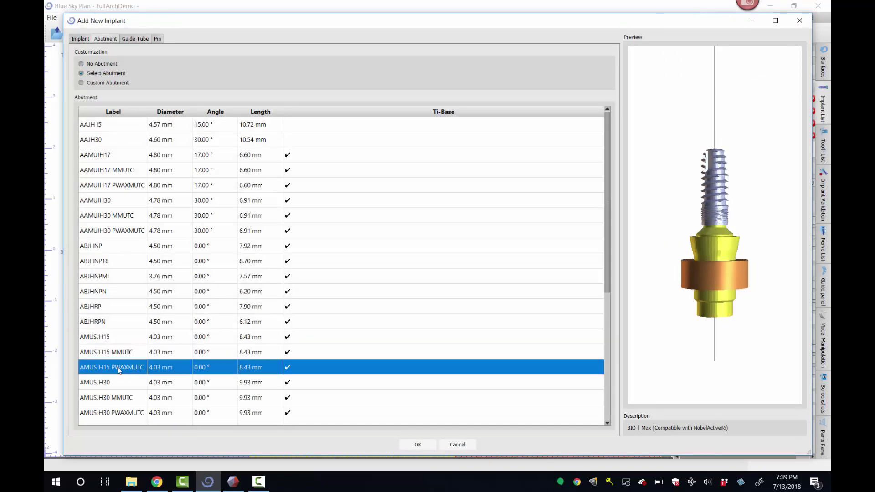
scroll(123, 364, down, 1)
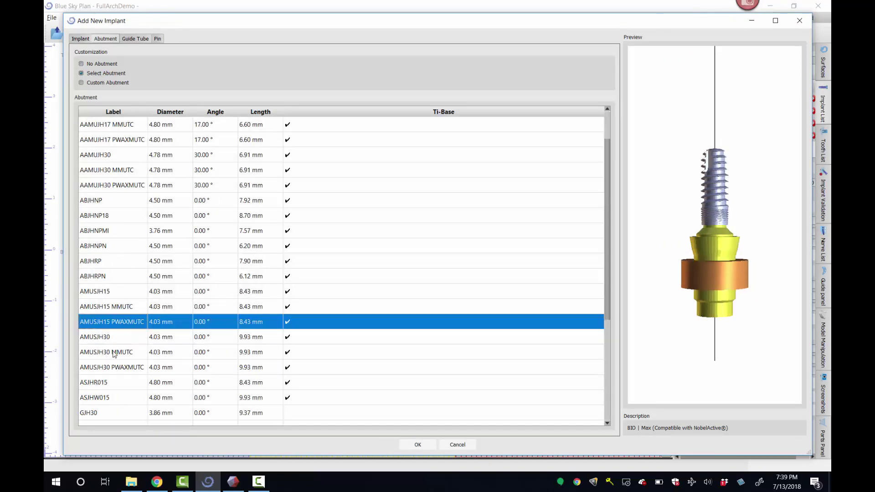
scroll(122, 162, up, 1)
scroll(96, 332, down, 4)
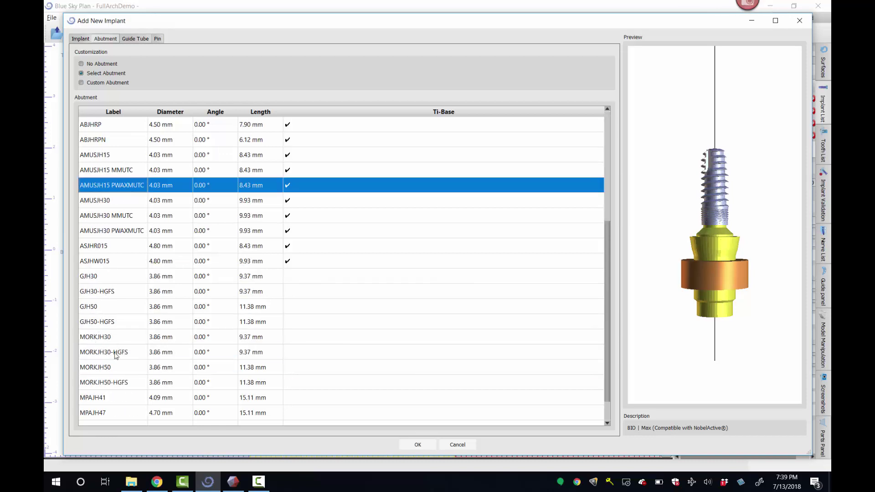
click(101, 322)
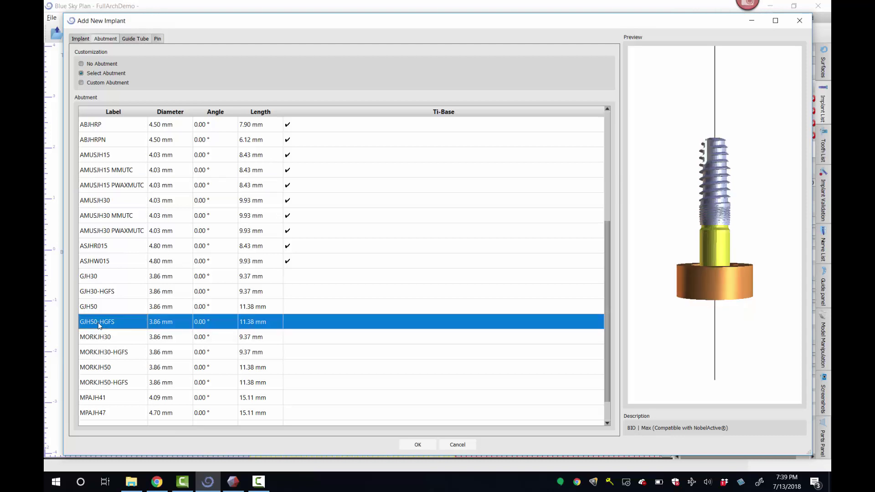
click(647, 236)
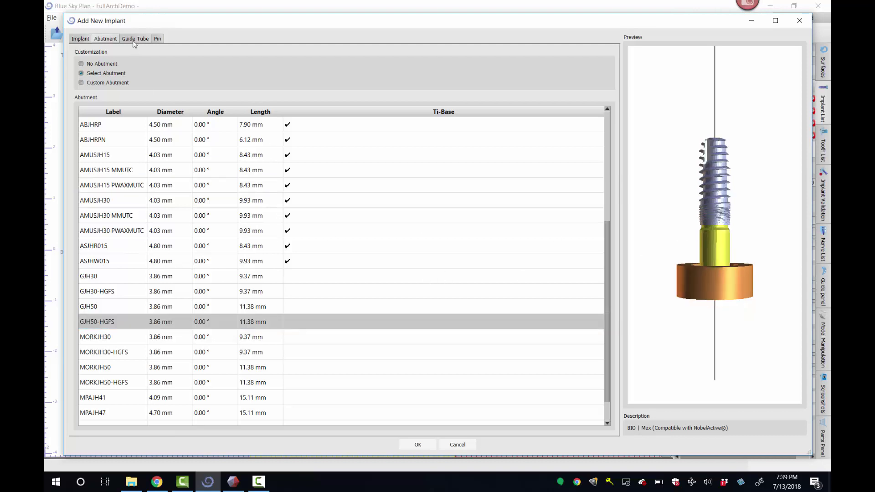
- Confirm the GJH50-HGFS abutment and restore the layout with all views
click(417, 445)
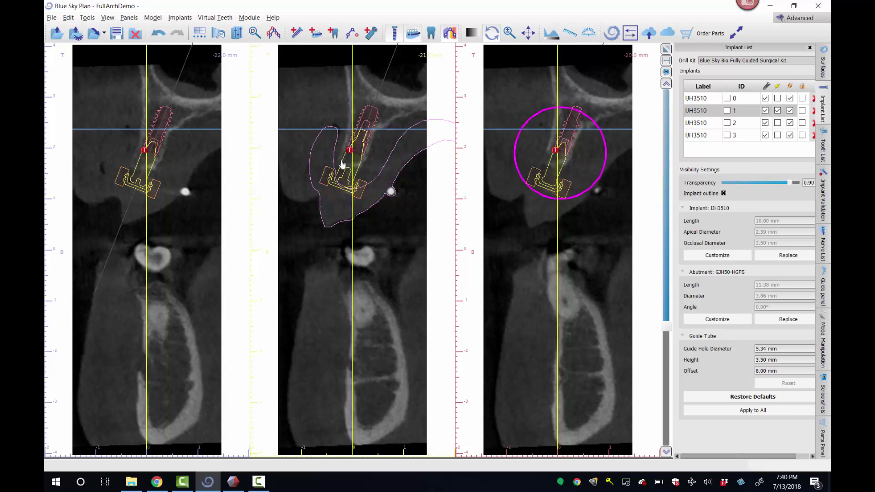
click(666, 50)
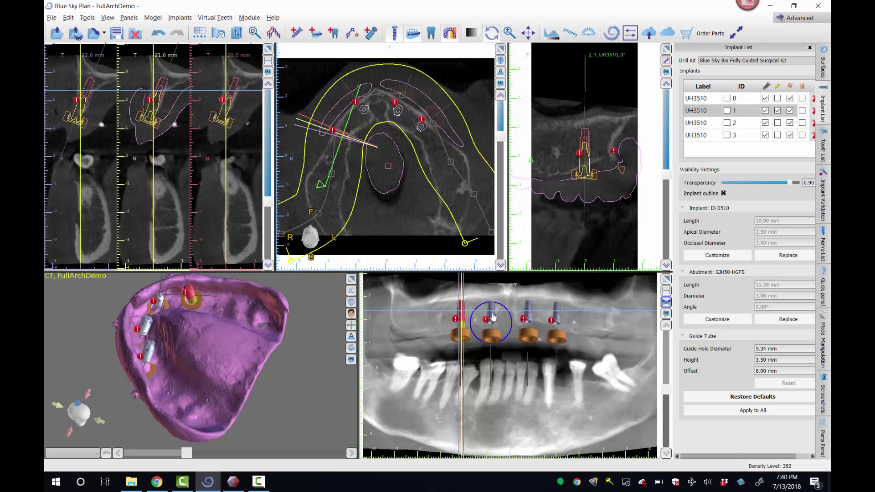
right_click(492, 316)
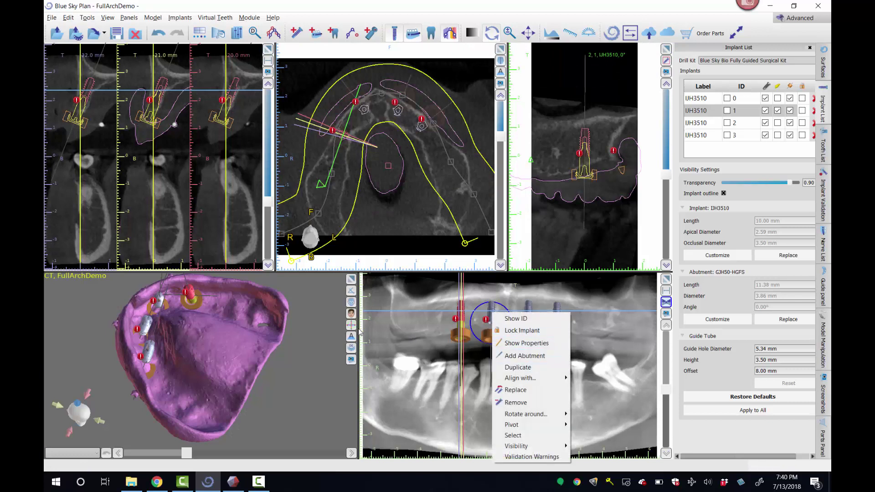
click(315, 325)
- Undo an accidental implant move with Ctrl+Z, orbit the jaw, and select implant 1
drag(296, 302, 237, 337)
scroll(193, 277, up, 3)
drag(192, 277, 247, 318)
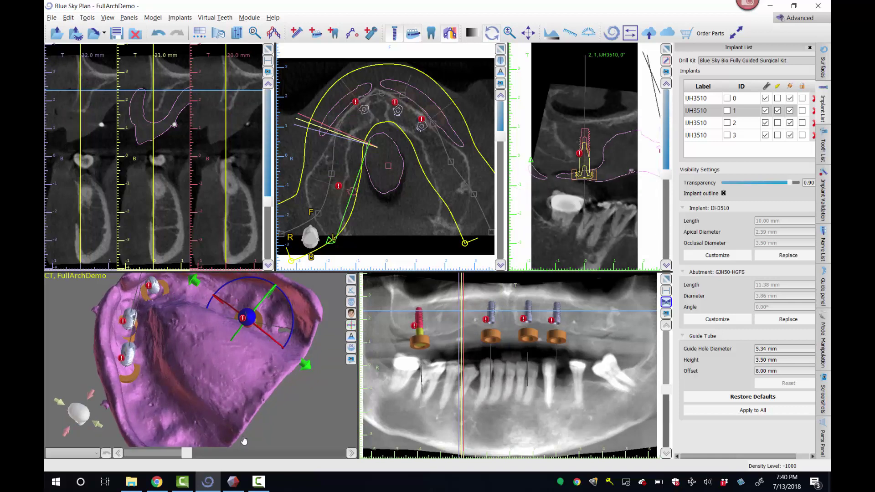
key(ctrl+z)
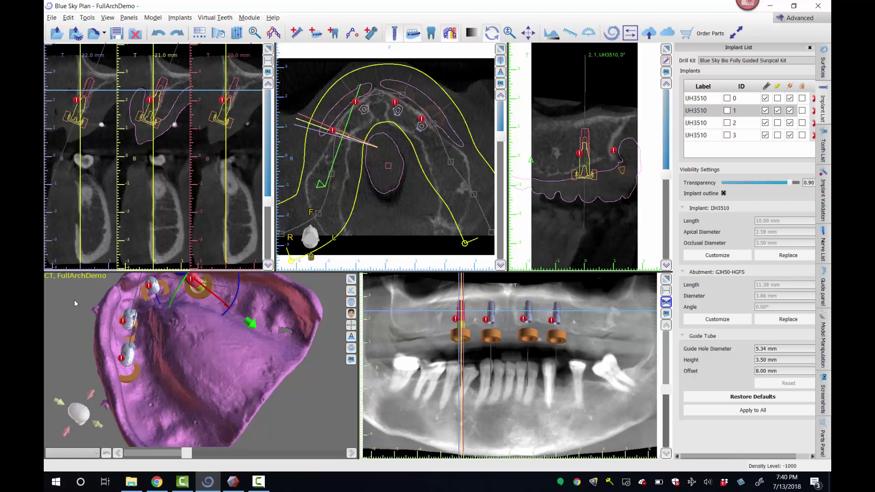
drag(78, 296, 357, 384)
drag(239, 354, 190, 299)
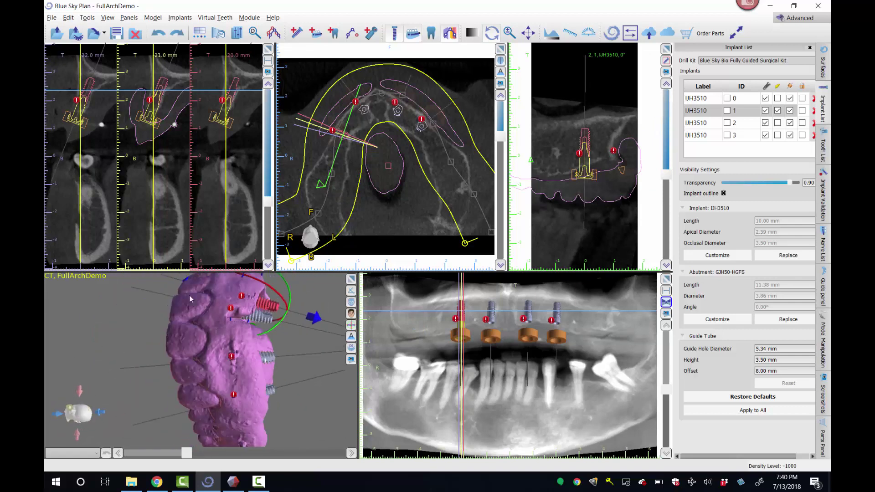
click(779, 113)
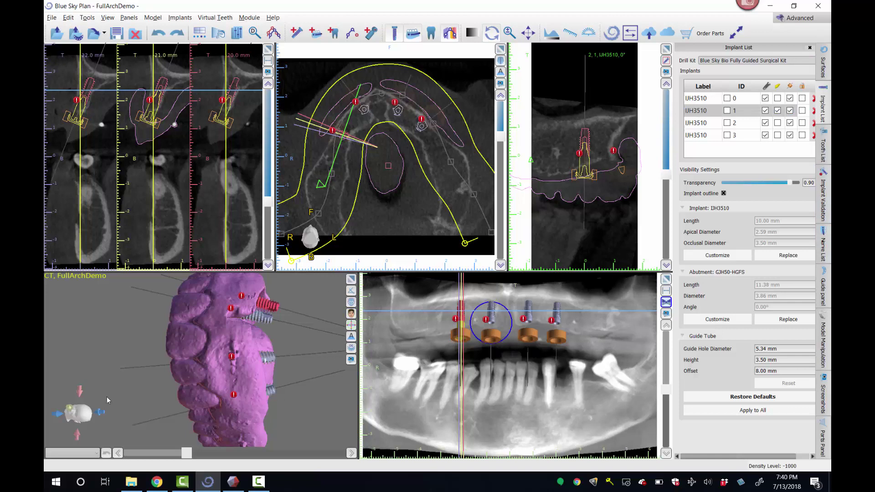
drag(157, 370, 182, 315)
- Create the Scan Appliance Guide over the maxillary denture, with implants and virtual teeth locked
click(824, 292)
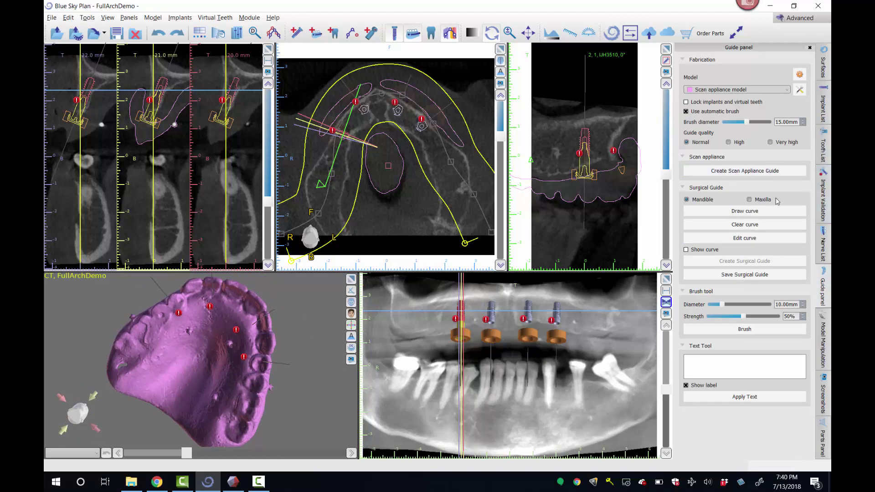
click(731, 172)
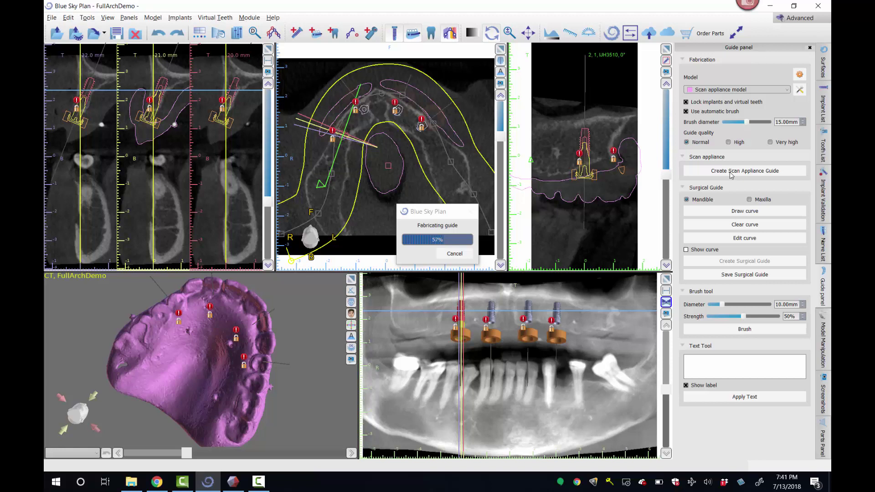
- Maximize the 3D view, hide the Scan Appliance Model, and orbit to view the yellow guide occlusally
click(350, 280)
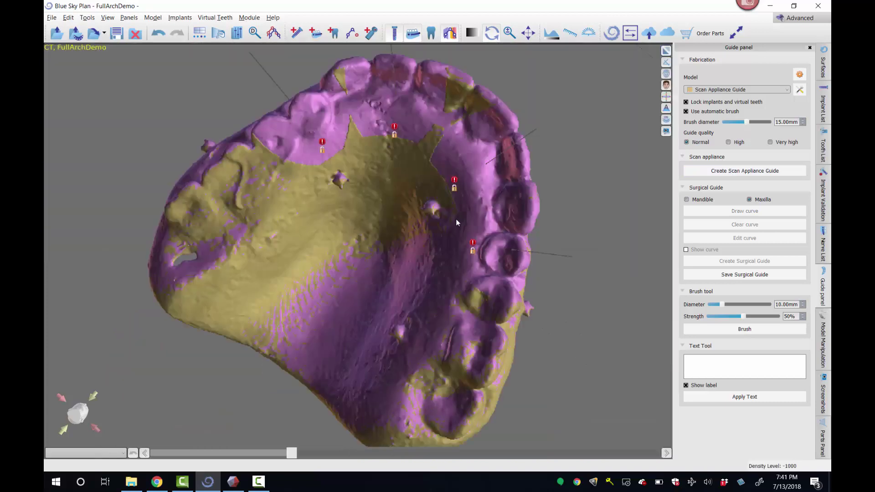
click(828, 72)
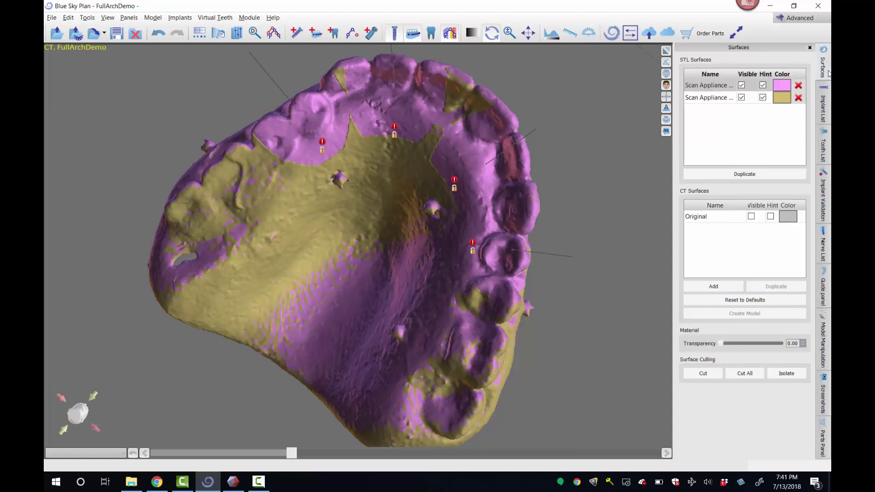
click(741, 85)
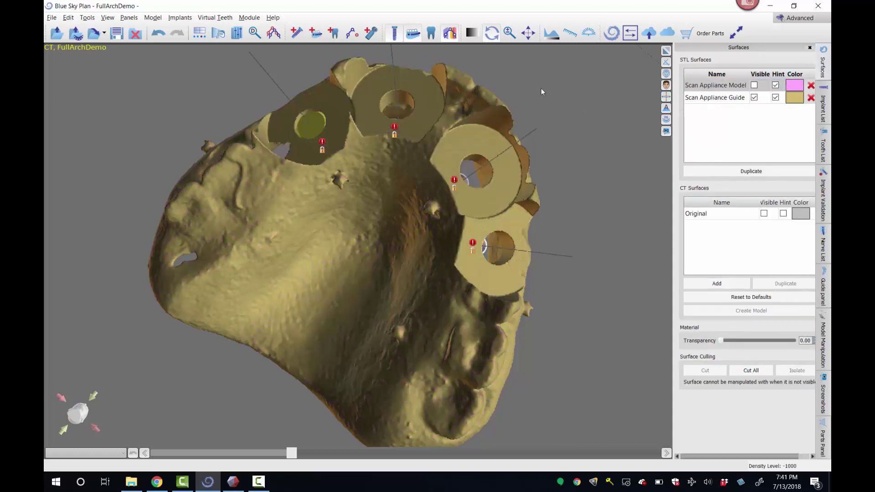
drag(537, 87, 477, 89)
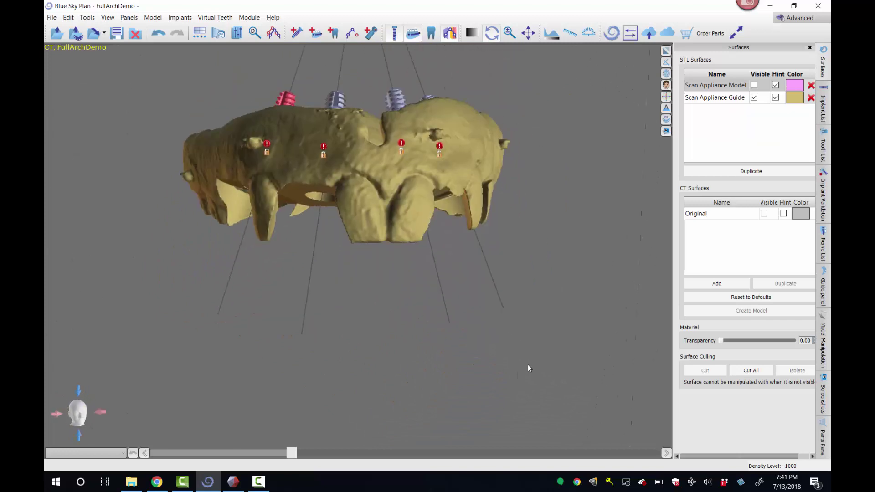
drag(499, 405, 583, 148)
- Hide all implant components for the four implants in the Implant List
click(822, 107)
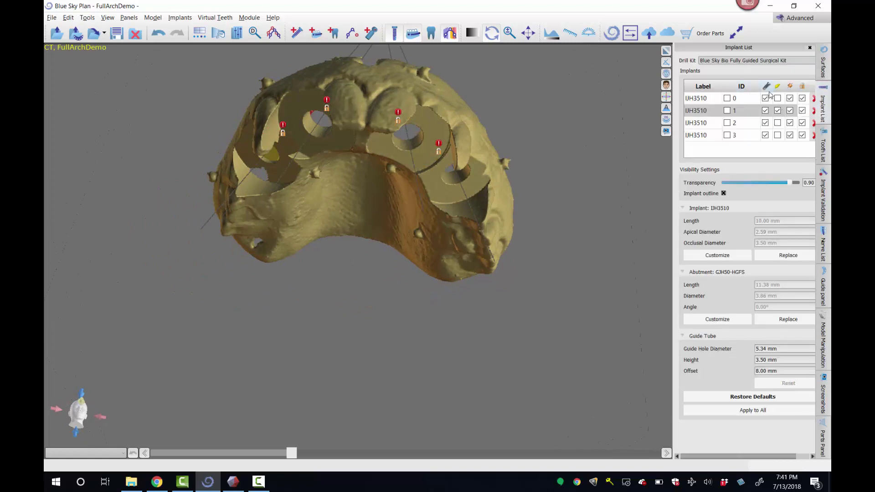
click(766, 87)
click(790, 86)
click(778, 86)
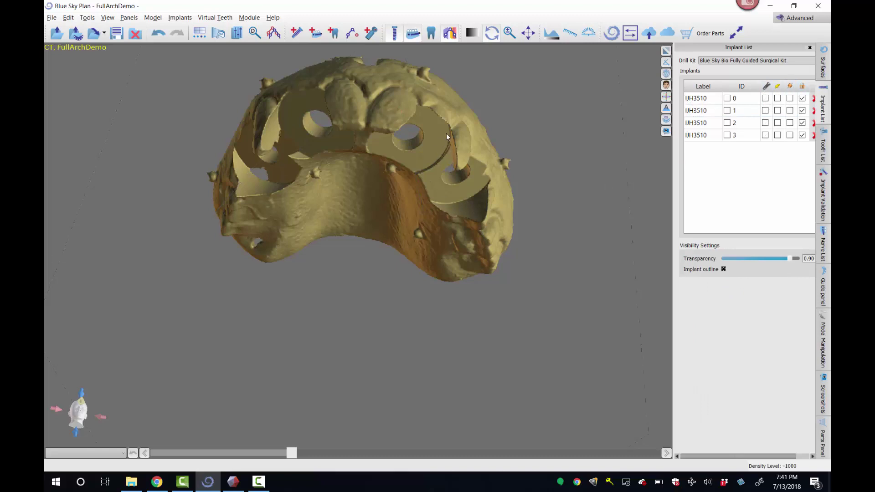
- Orbit and zoom around the standalone guide to inspect its four open tube holes
drag(447, 131, 370, 223)
drag(573, 129, 263, 169)
drag(324, 190, 356, 284)
drag(284, 211, 346, 318)
drag(446, 345, 442, 290)
scroll(442, 290, up, 5)
scroll(435, 267, down, 5)
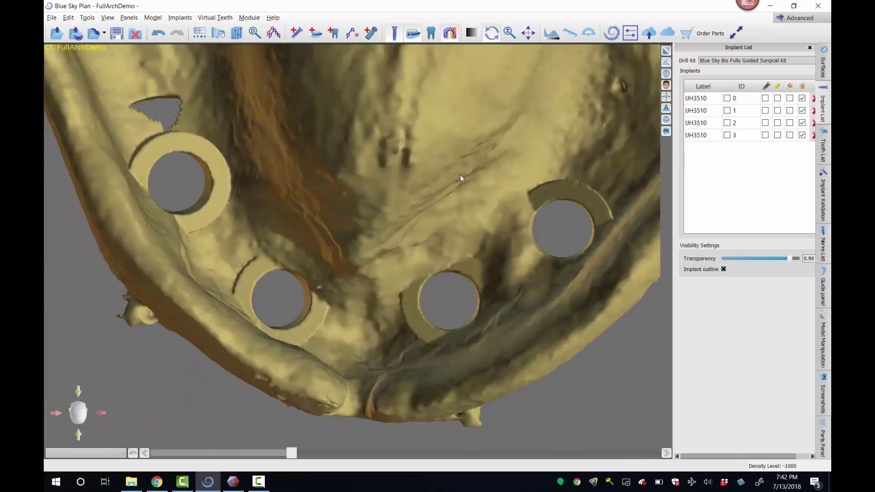
drag(461, 179, 401, 244)
scroll(236, 211, up, 3)
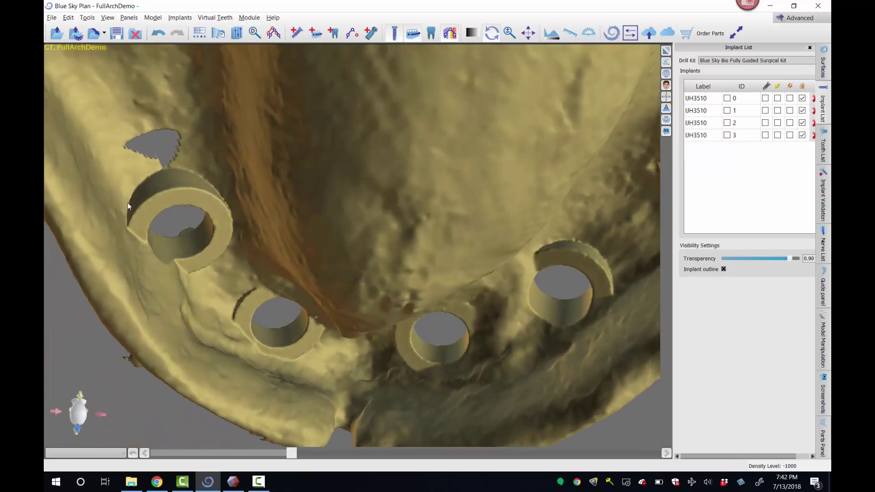
drag(185, 253, 542, 187)
drag(578, 210, 313, 325)
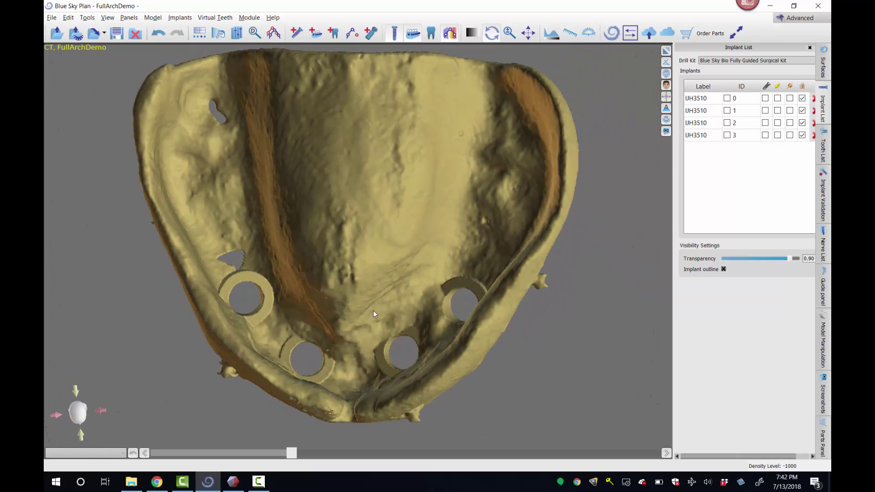
drag(318, 321, 576, 194)
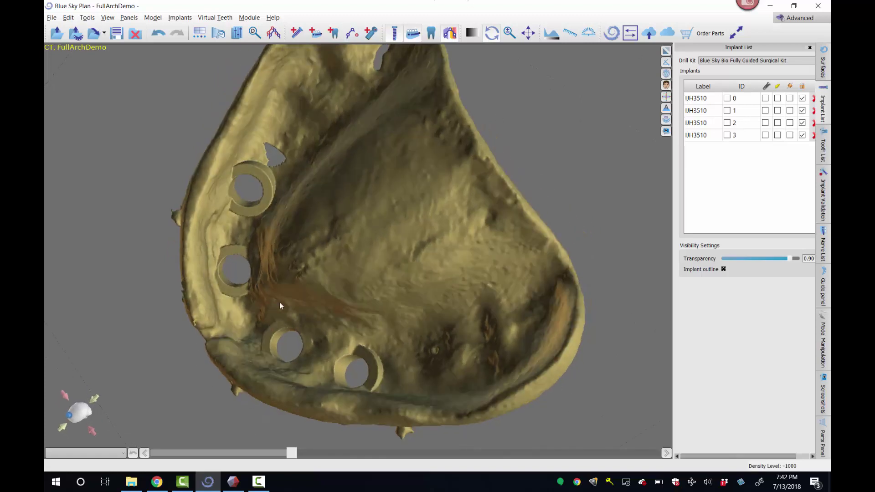
drag(300, 311, 209, 225)
drag(372, 208, 248, 147)
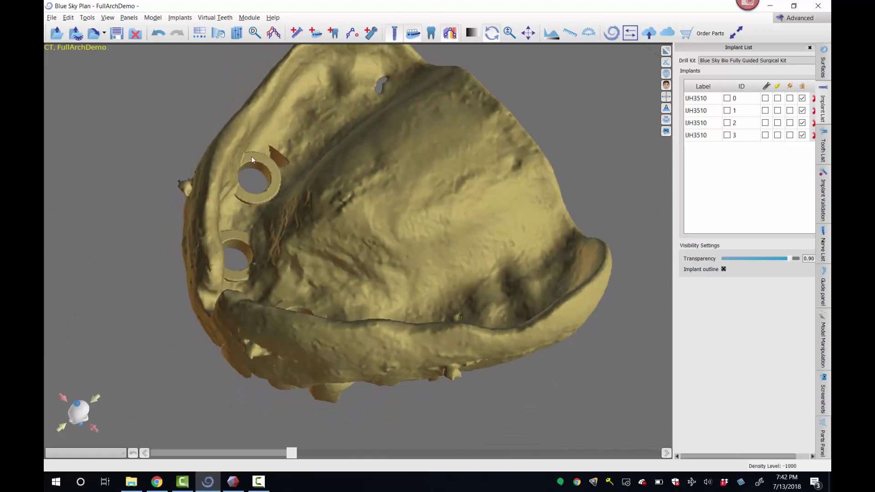
drag(345, 229, 341, 193)
drag(342, 226, 330, 254)
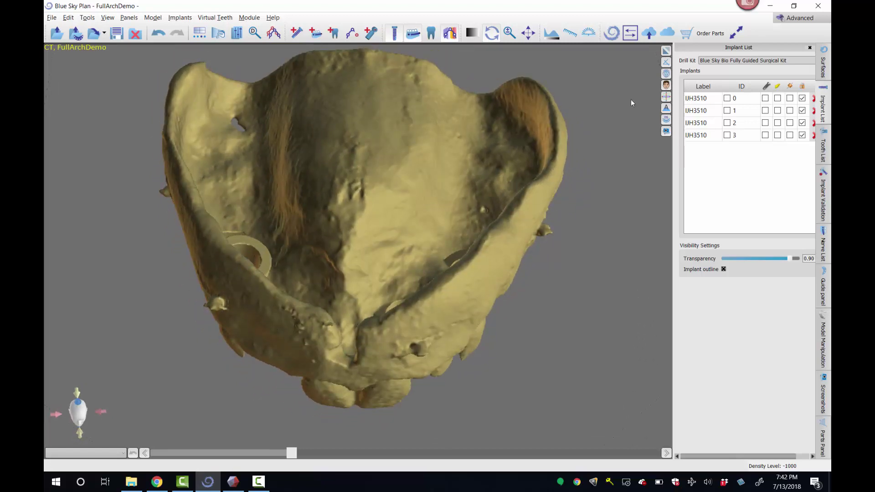
- Hide the Scan Appliance Guide surface and show the pink Scan Appliance Model again
click(821, 68)
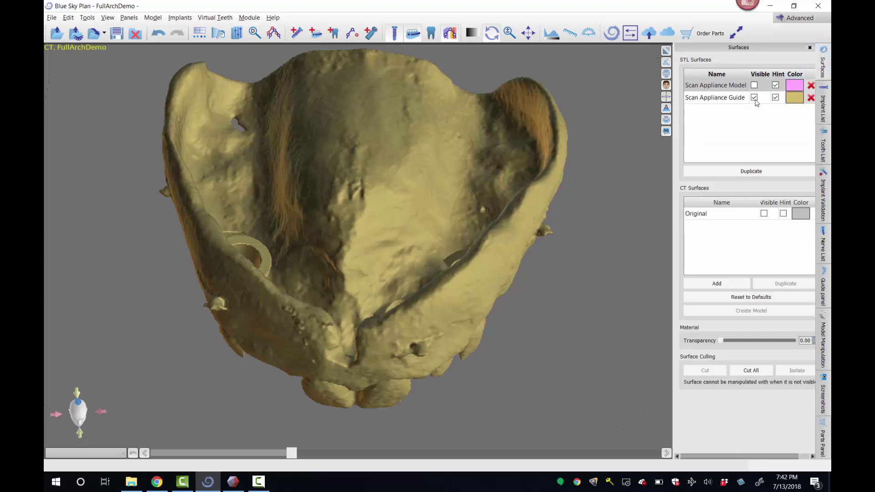
click(754, 98)
click(776, 99)
click(755, 86)
drag(371, 177, 371, 218)
- Show all four implants on the model and view the guide rings underneath
click(823, 107)
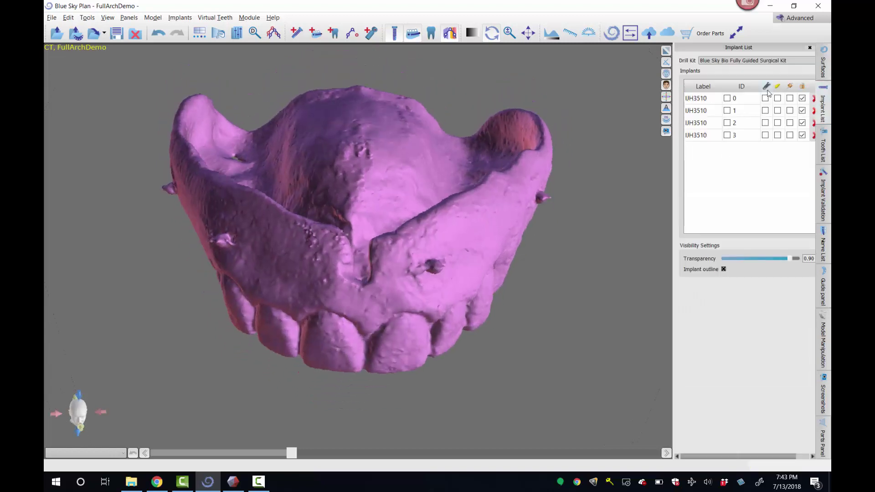
click(790, 85)
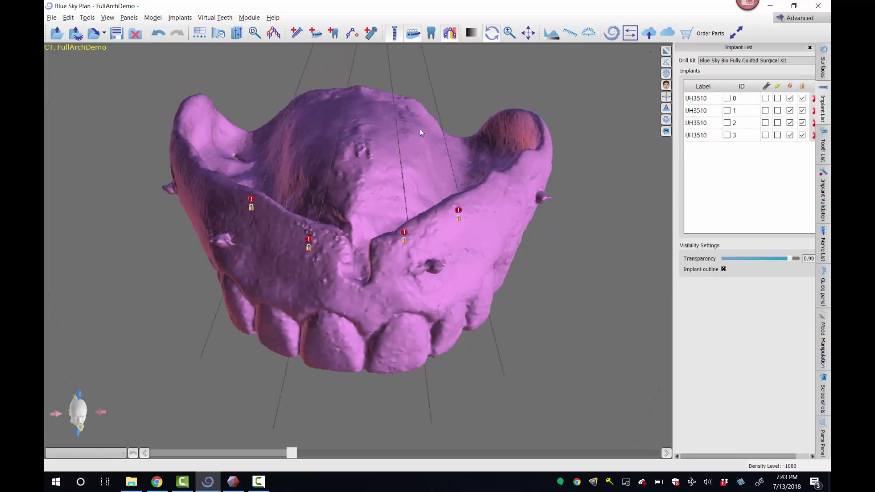
drag(401, 108, 569, 346)
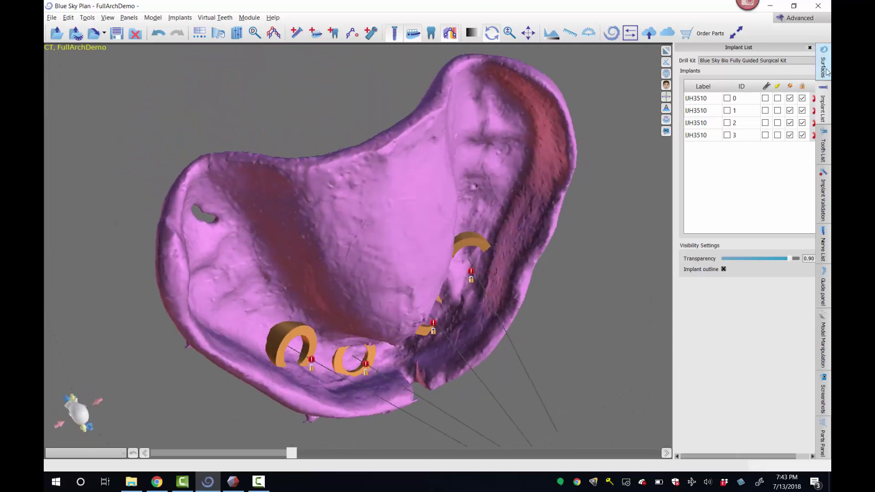
- Briefly toggle the second scan appliance surface on and off, then inspect from front and side
click(822, 64)
click(741, 97)
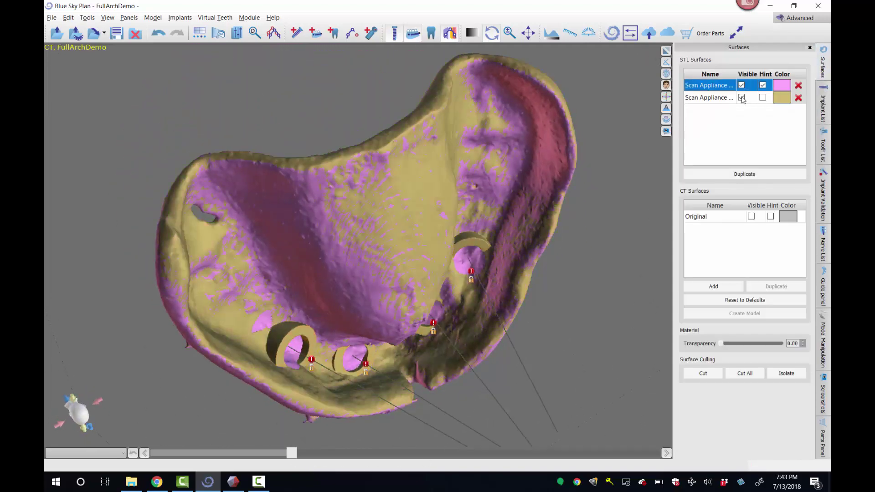
click(742, 97)
click(822, 108)
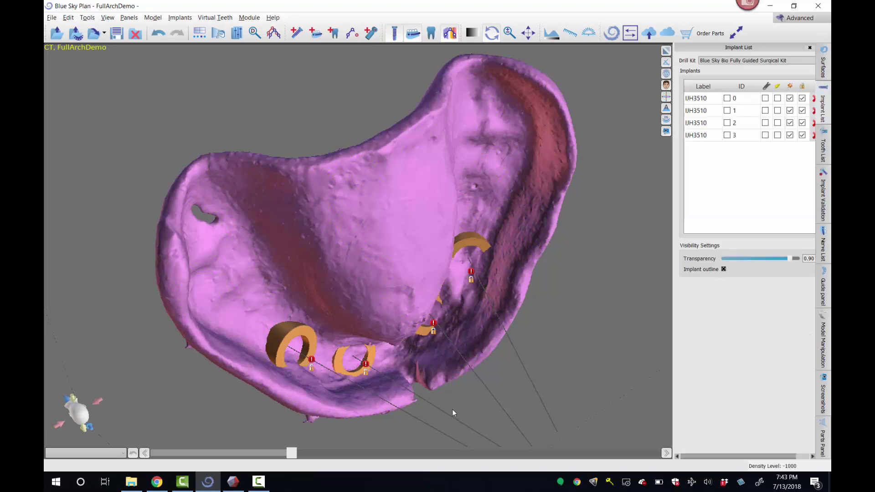
drag(453, 408, 459, 166)
drag(581, 315, 410, 173)
- Select implant 0 and widen the implant details panel to reach its guide tube settings
click(704, 98)
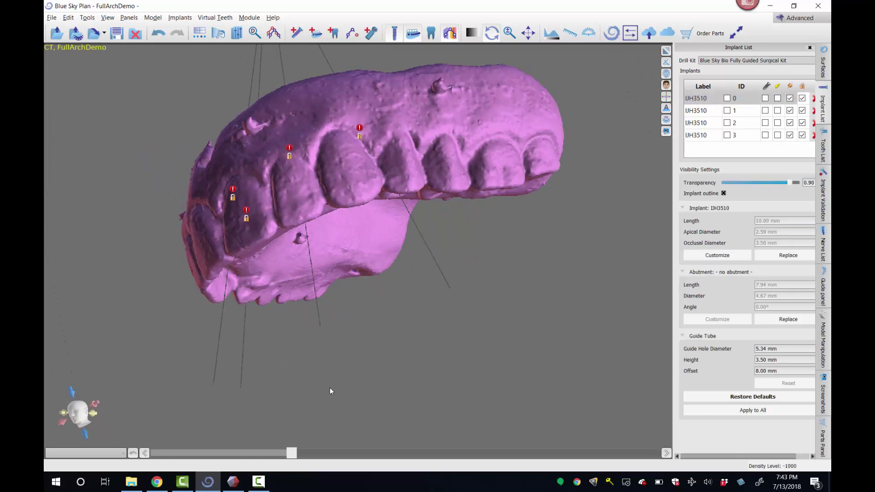
drag(325, 378, 228, 246)
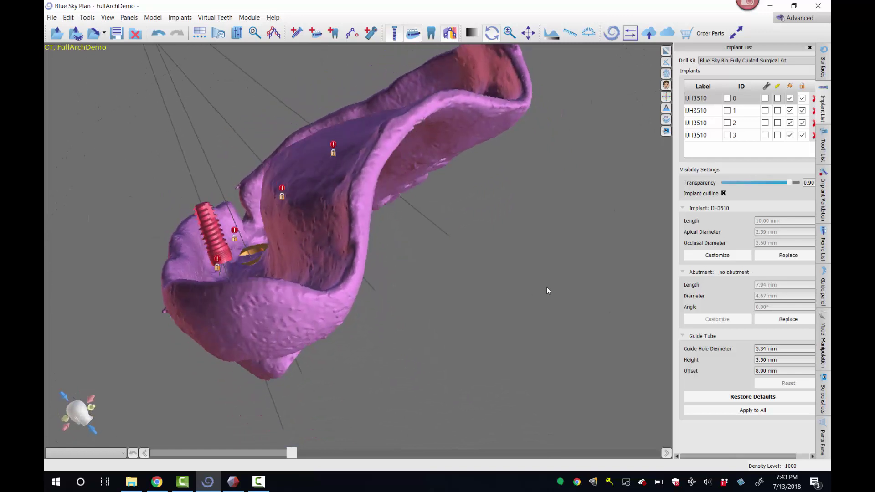
drag(536, 319, 483, 347)
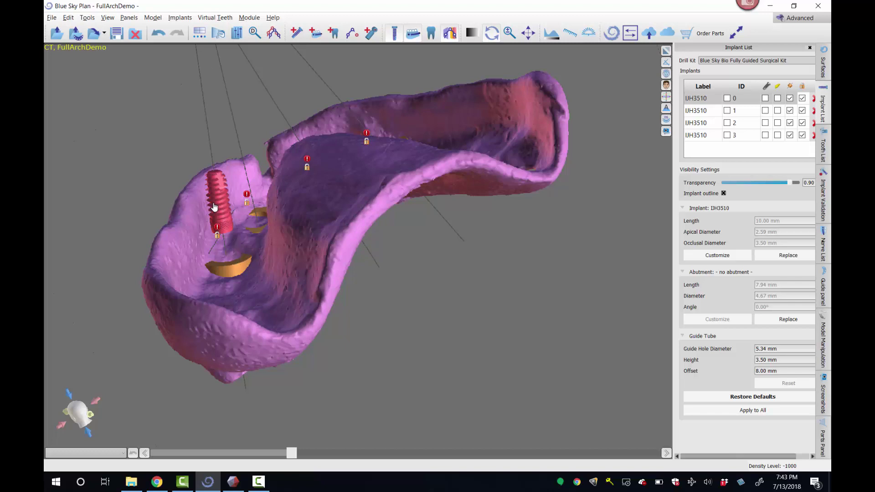
drag(573, 189, 559, 294)
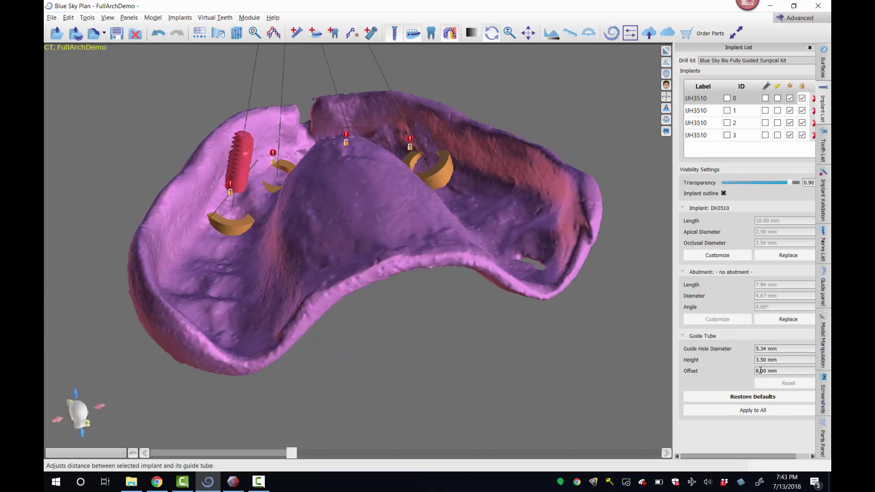
drag(674, 349, 657, 348)
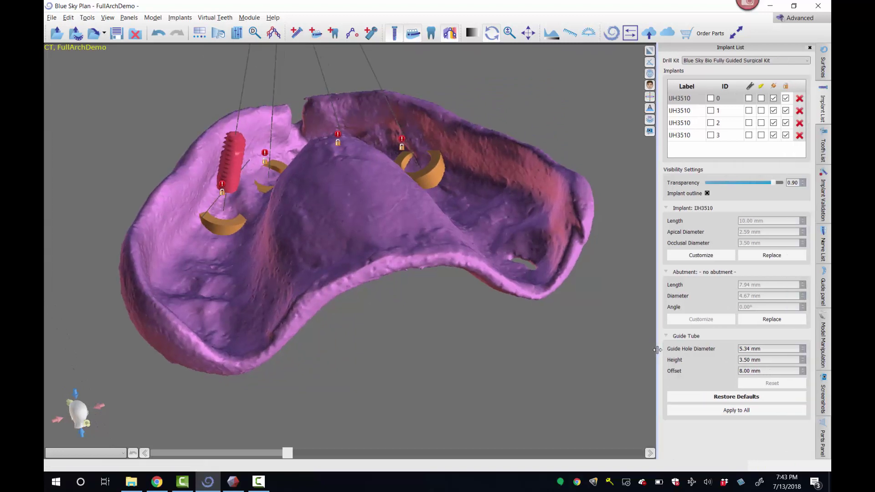
- Raise implant 0's guide tube offset to 10.00 mm, dismissing the warnings
click(803, 369)
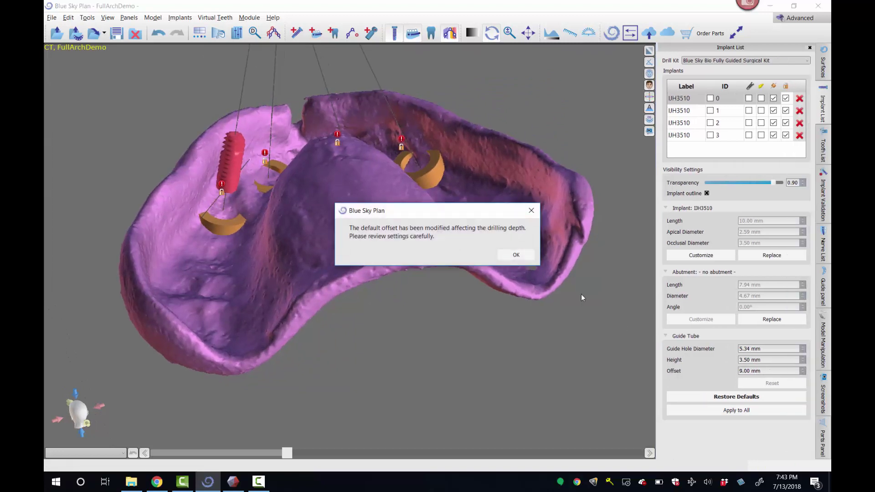
click(519, 255)
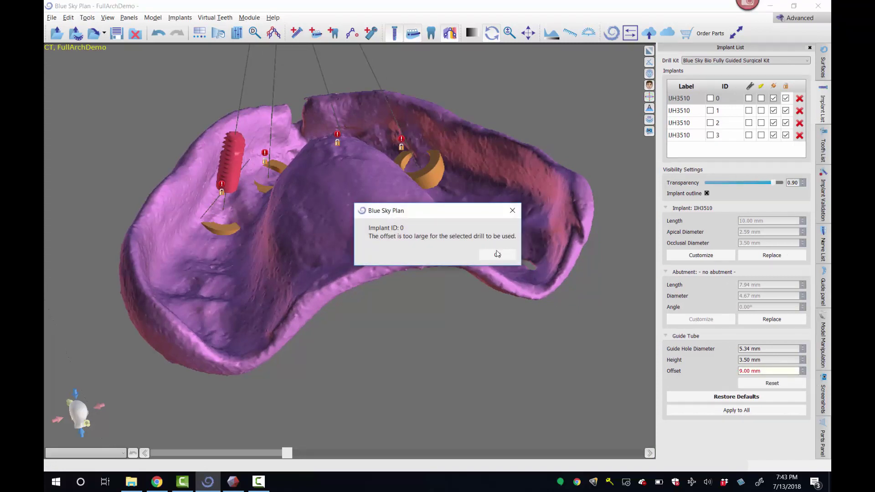
click(497, 254)
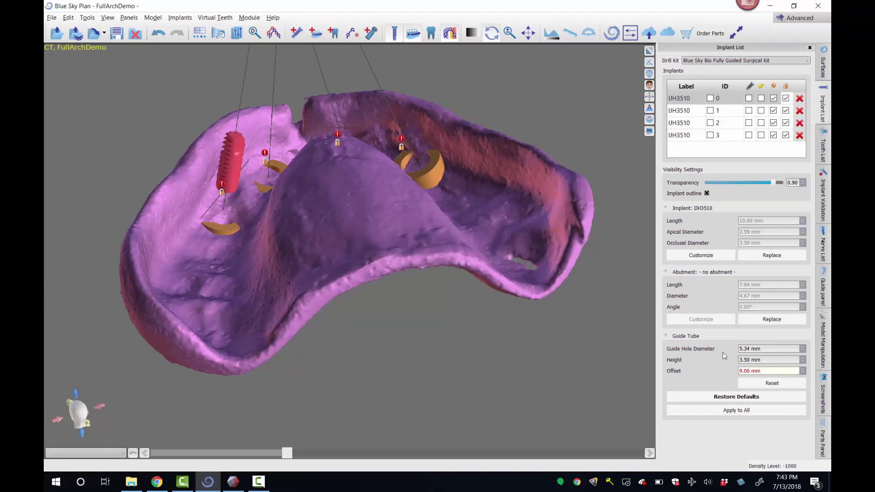
click(803, 369)
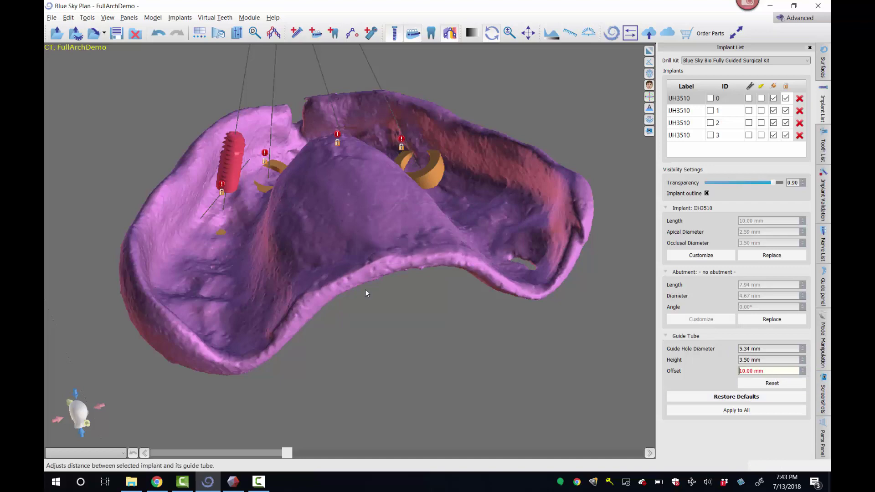
drag(92, 236, 235, 314)
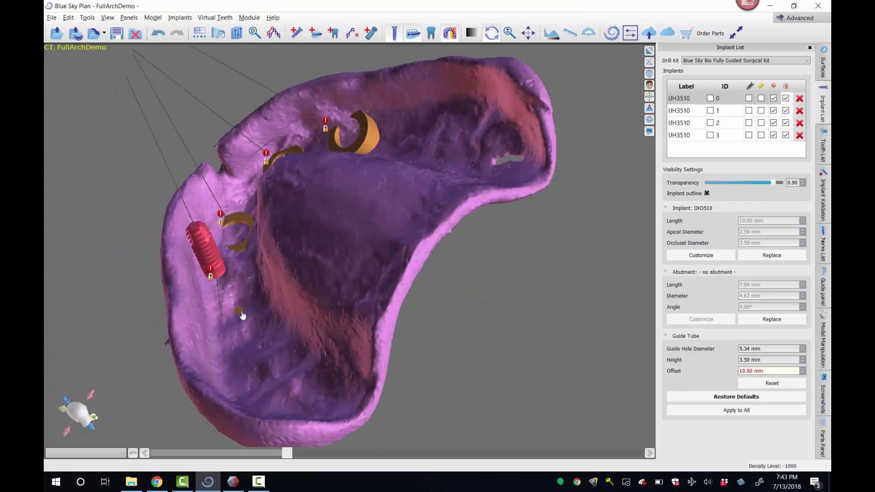
drag(411, 252, 236, 194)
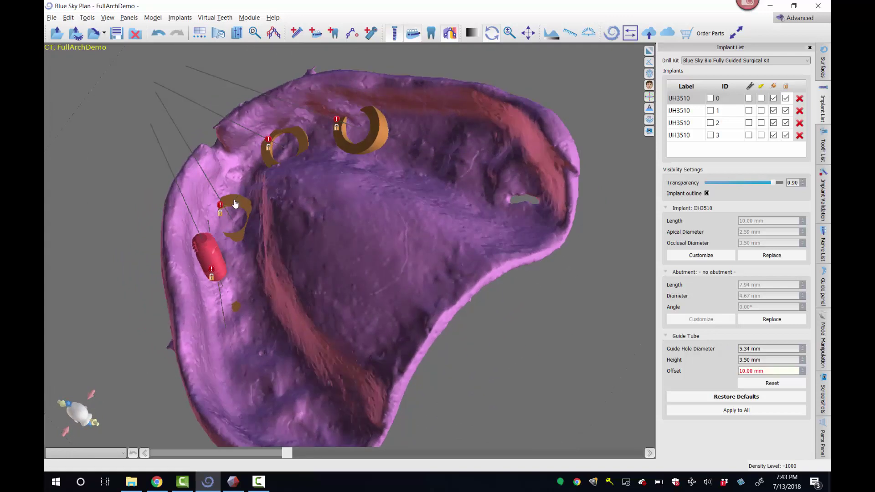
- Raise implant 1's guide tube offset to 12.00 mm, dismissing the too-large warning
click(679, 112)
click(351, 171)
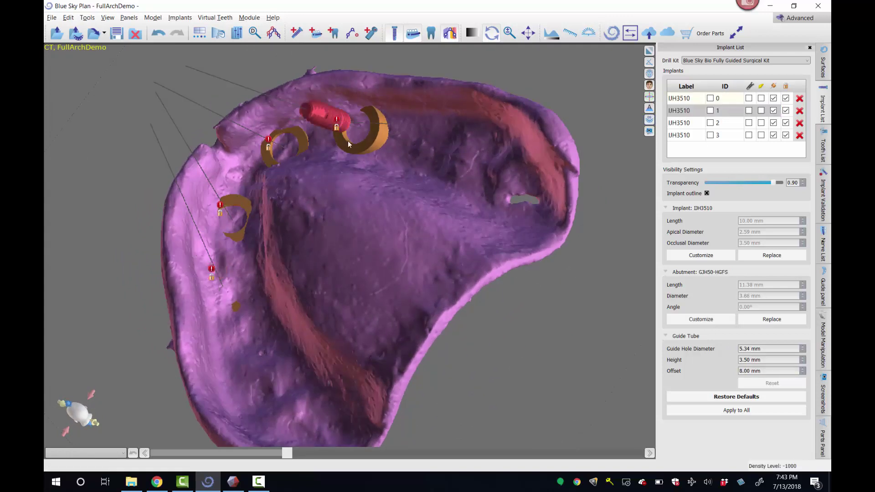
click(803, 368)
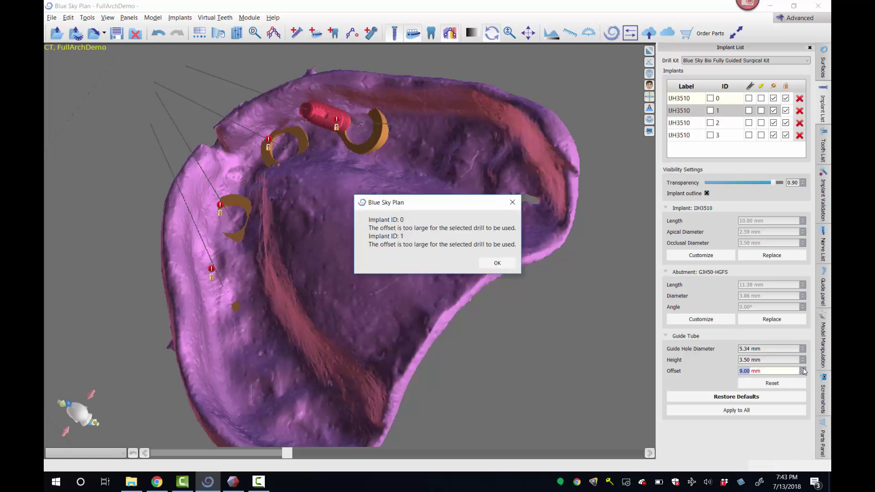
click(508, 264)
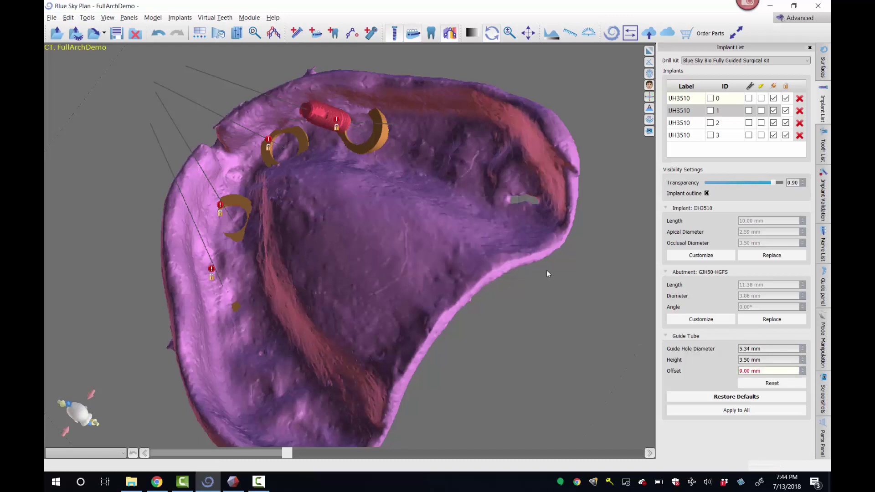
click(803, 369)
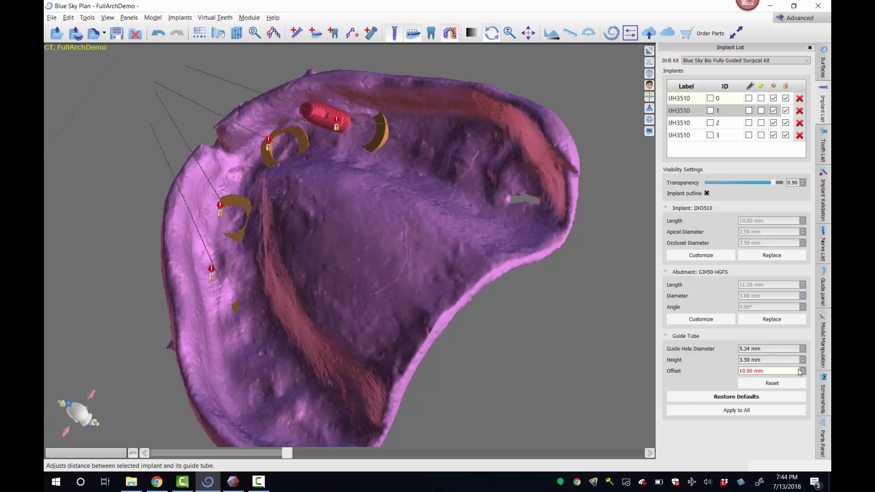
drag(572, 308, 511, 242)
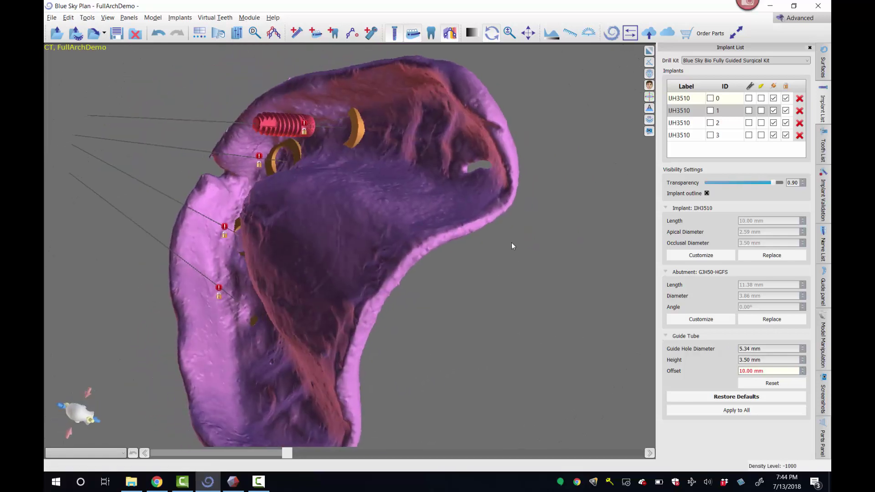
click(802, 369)
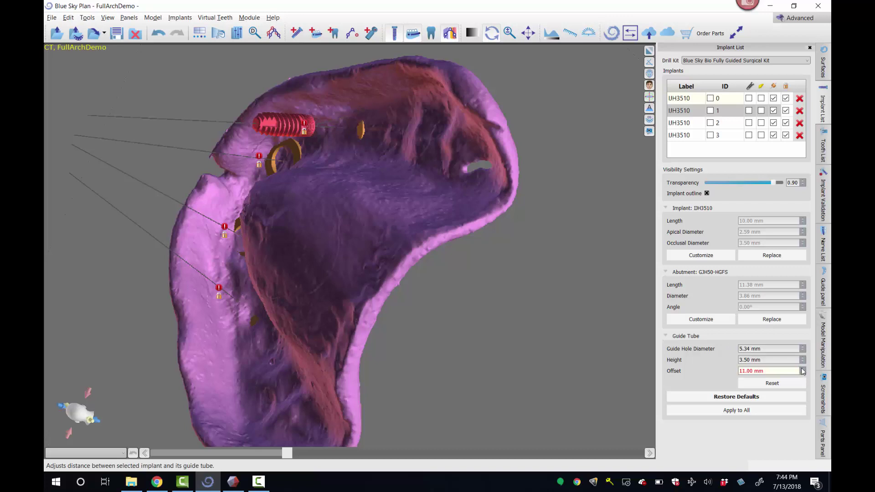
click(801, 369)
drag(586, 226, 516, 193)
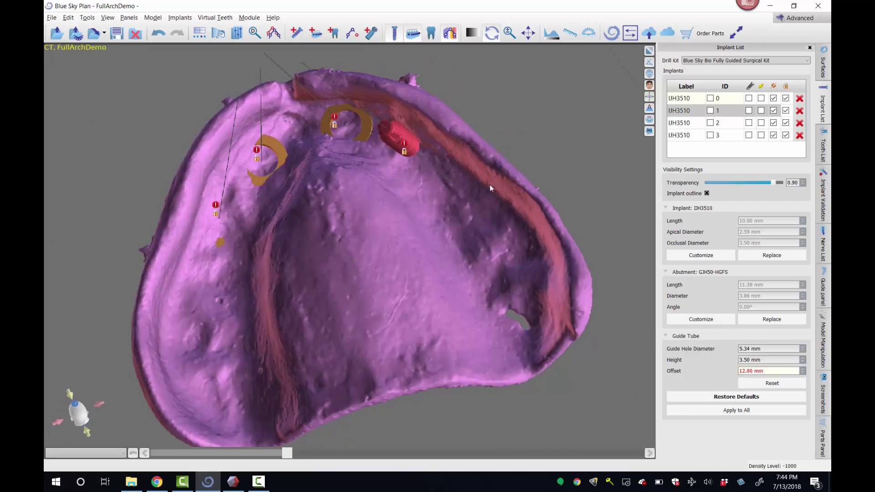
- Raise the guide tube offsets of implants 2 and 3 to 9.00 mm each
click(363, 130)
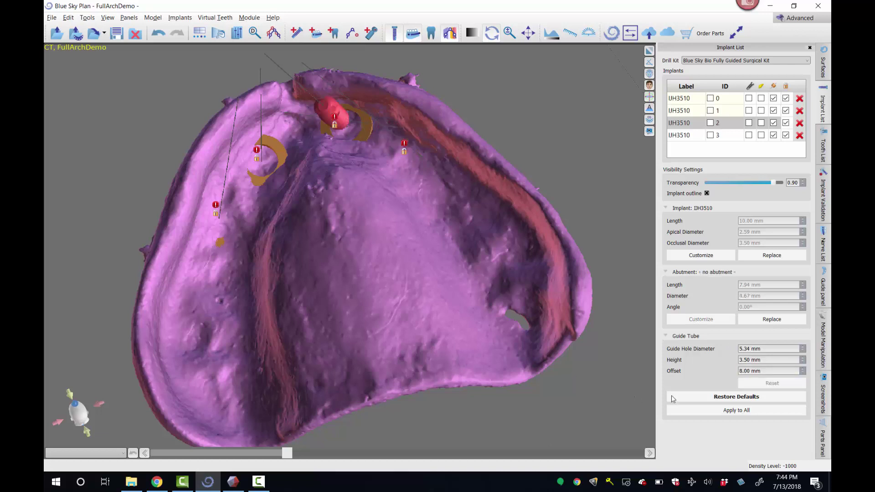
click(802, 369)
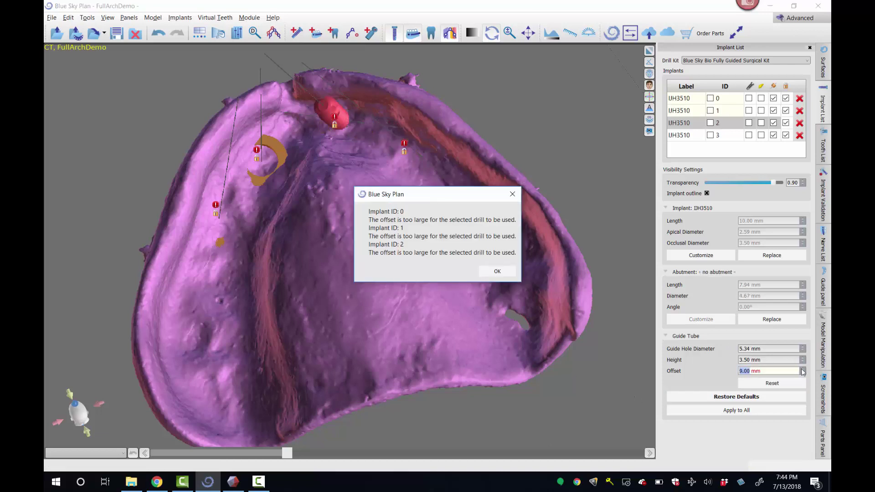
click(497, 272)
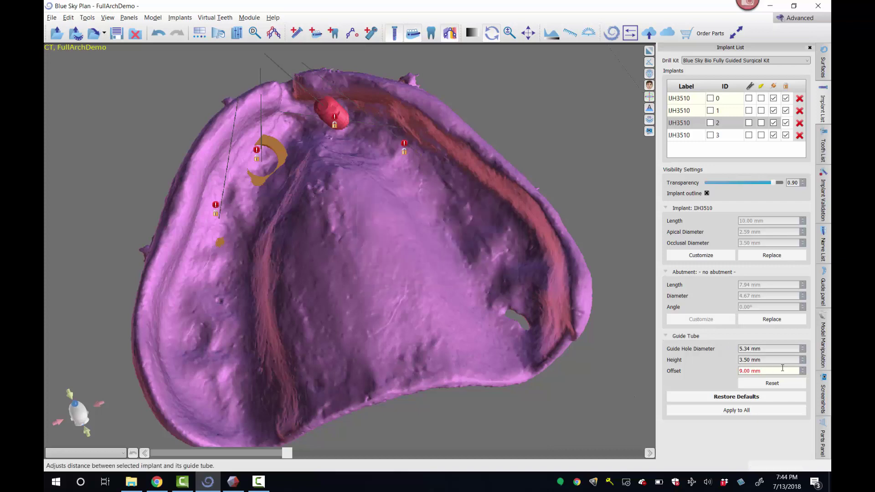
drag(499, 148, 317, 157)
click(305, 146)
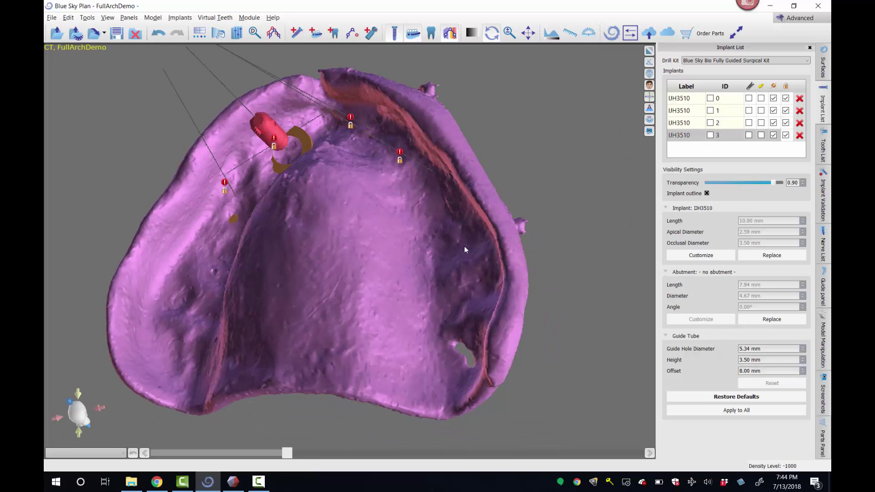
click(803, 372)
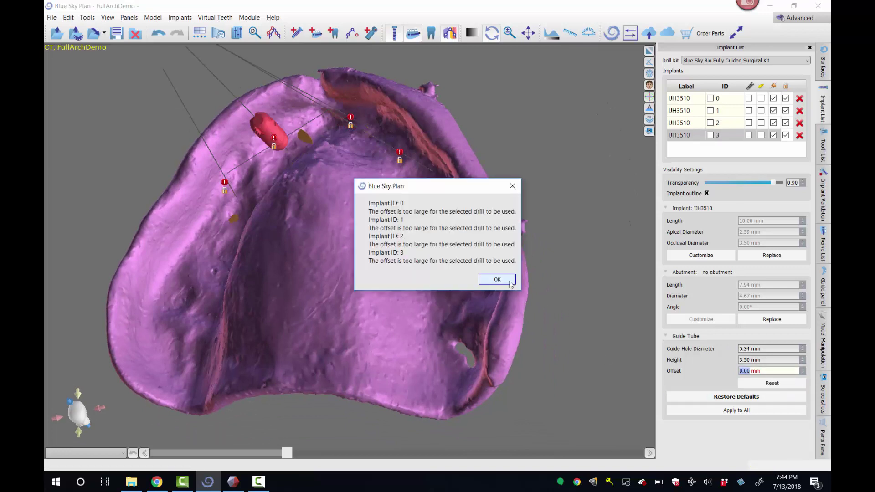
click(497, 279)
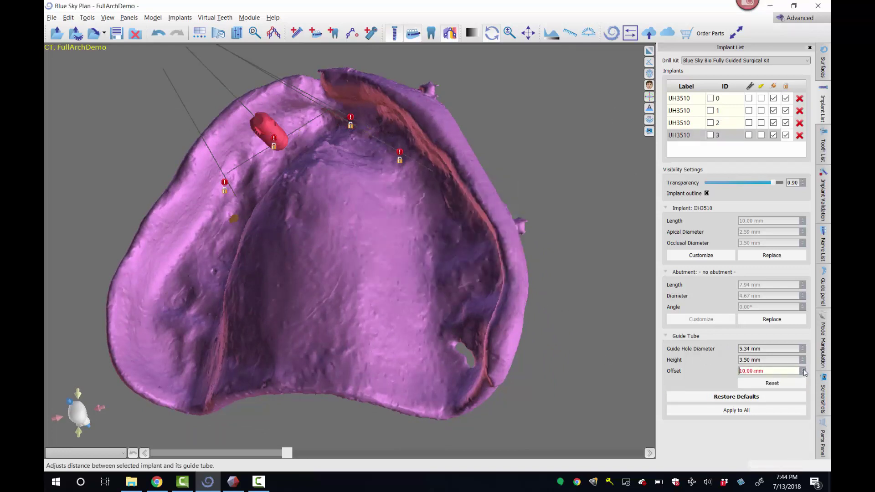
- Reselect implants 2 and 1 to check their guide tube offsets
click(363, 134)
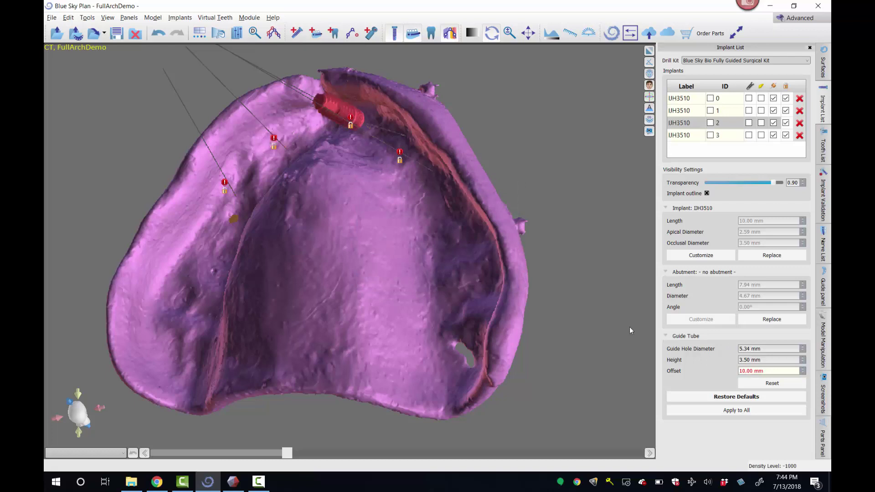
drag(548, 206, 452, 197)
click(456, 198)
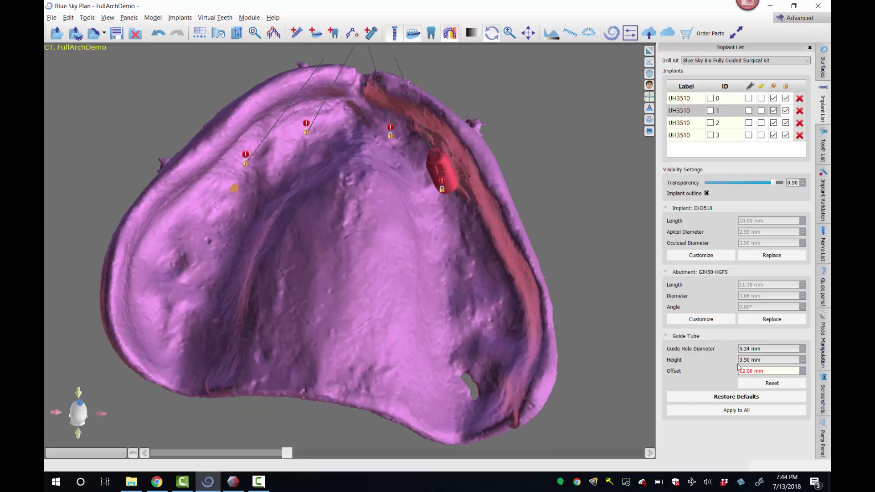
drag(579, 190, 349, 181)
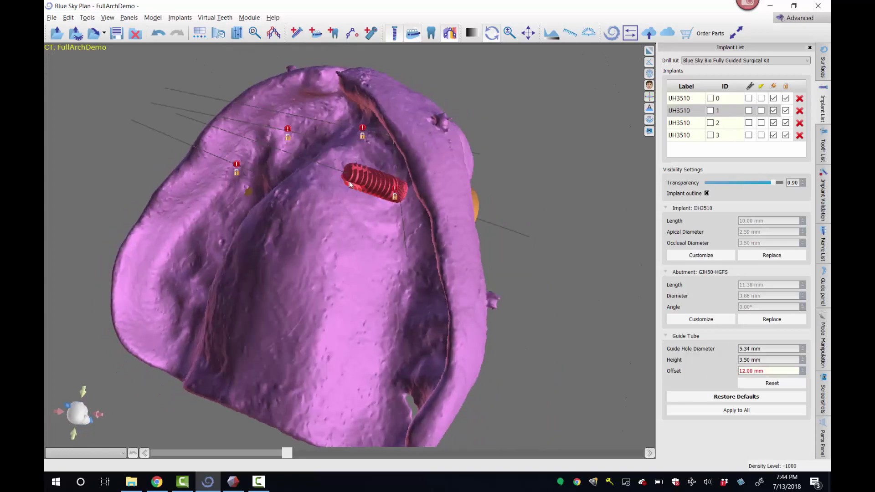
- Unlock implant 1 in the enlarged cross-sections, nudge it, and lower its tube offset to 10.00 mm
click(650, 50)
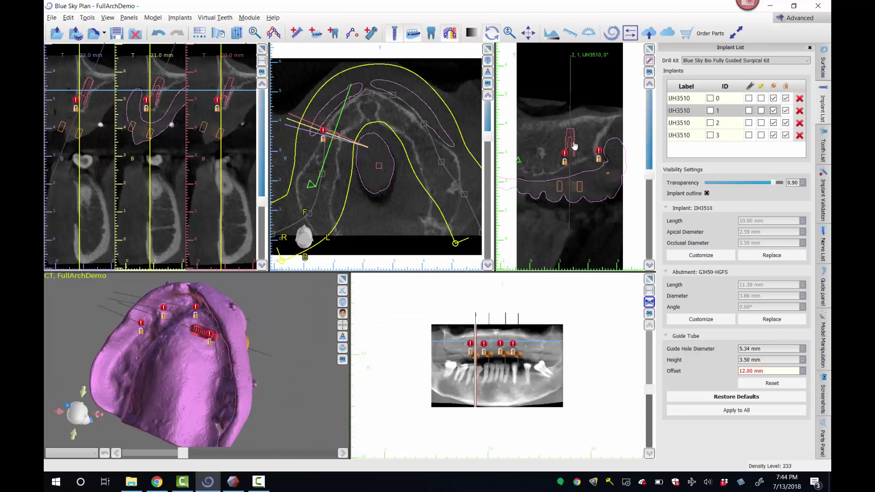
click(263, 50)
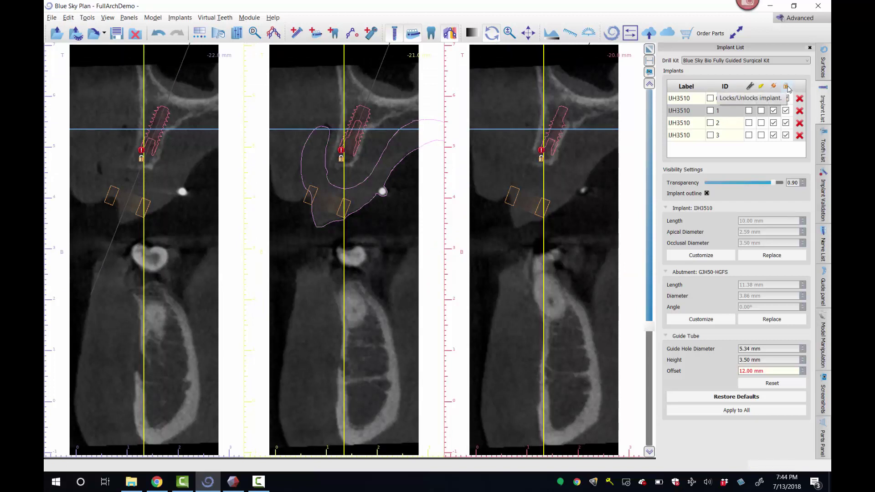
click(786, 110)
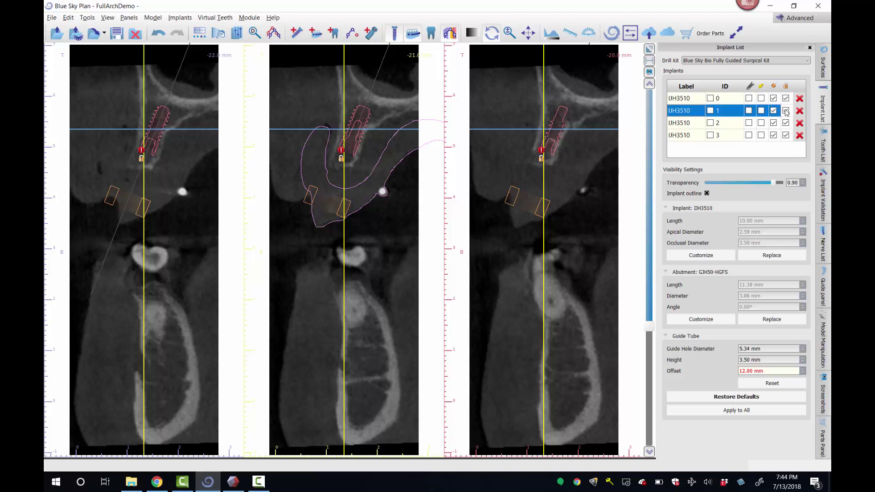
drag(355, 132, 360, 132)
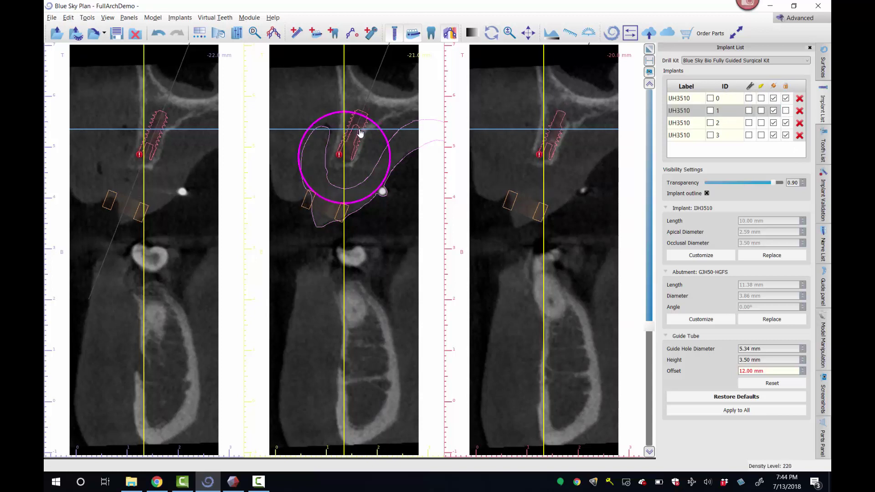
click(803, 373)
click(803, 374)
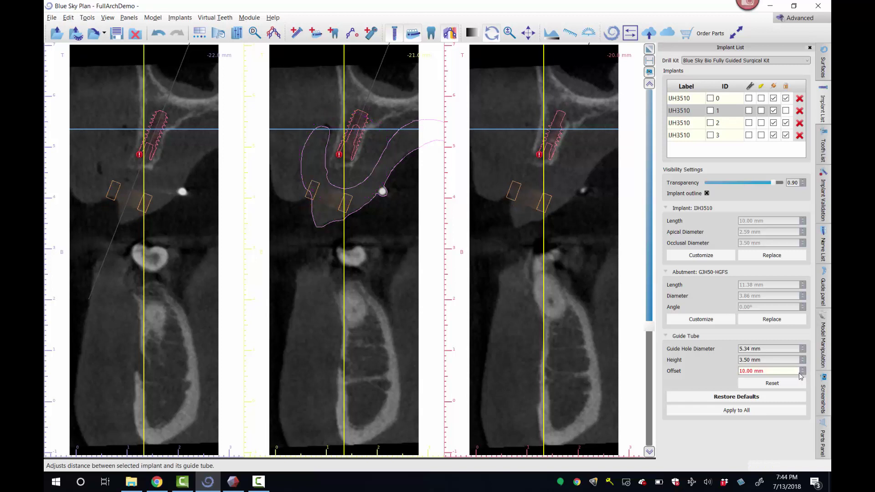
mouse_move(339, 196)
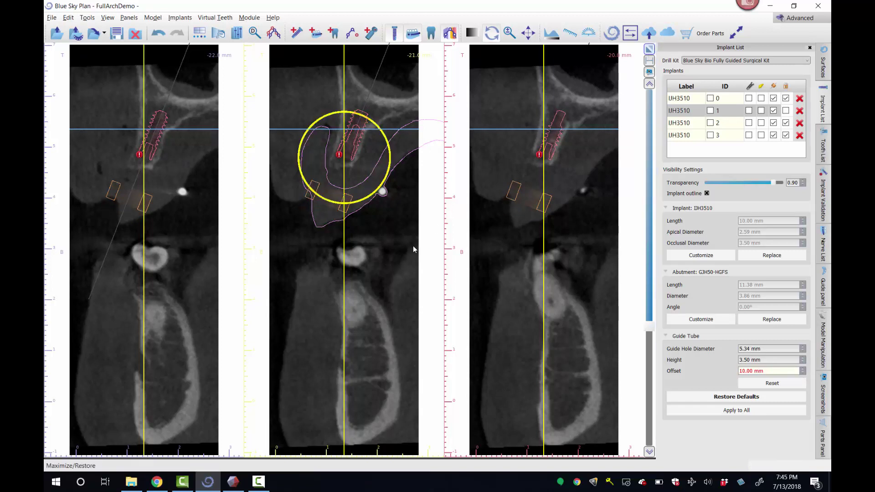
click(649, 49)
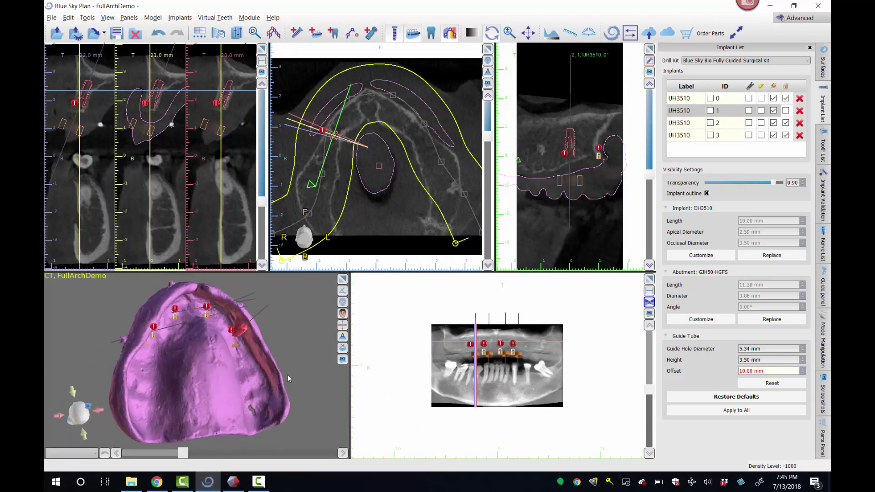
- Regenerate the Scan Appliance Guide with 'Scan appliance model' chosen as the base model
drag(288, 378, 235, 342)
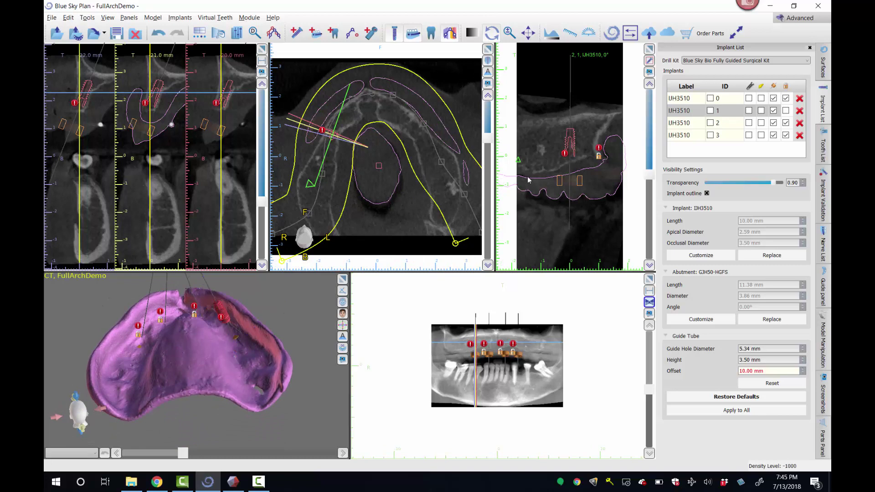
drag(294, 310, 198, 344)
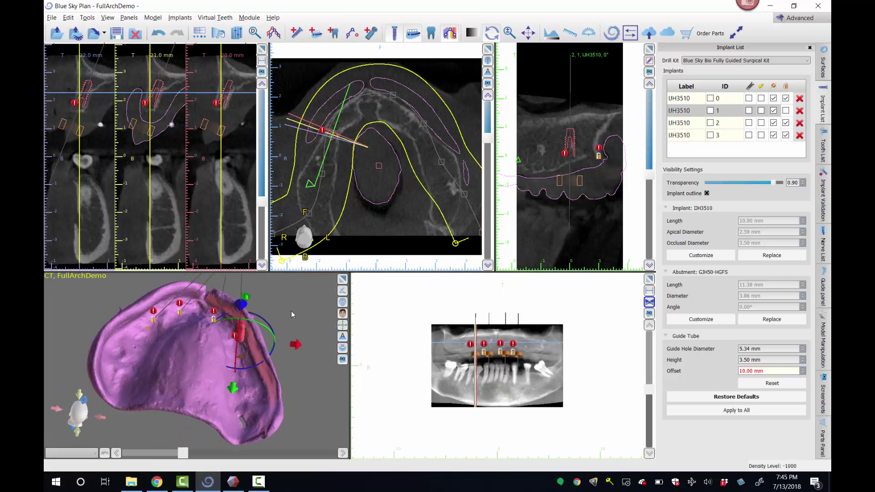
drag(283, 317, 319, 315)
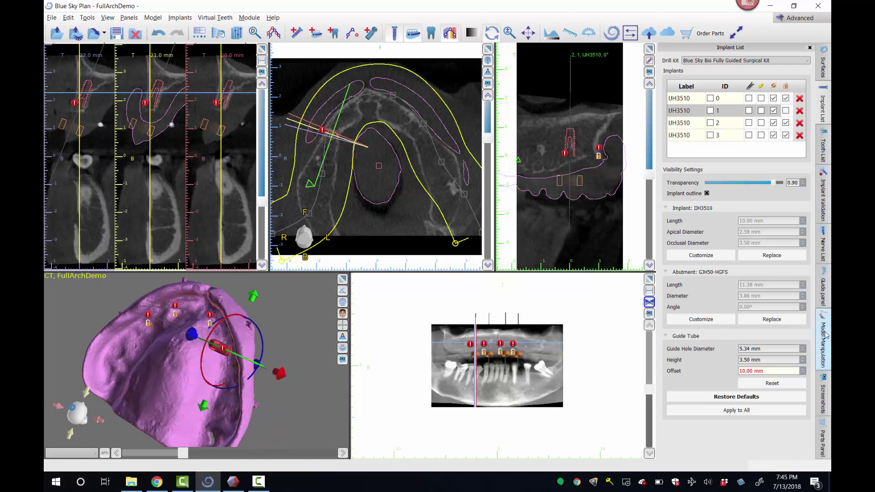
click(823, 283)
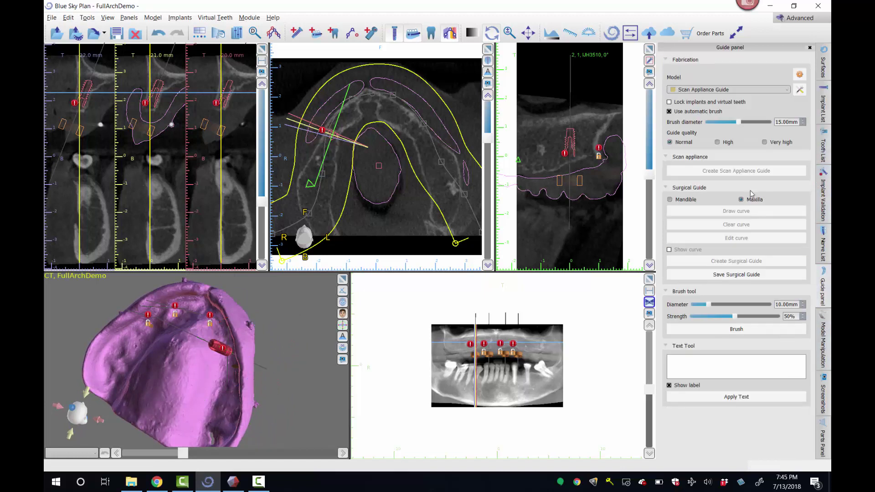
click(725, 90)
click(724, 98)
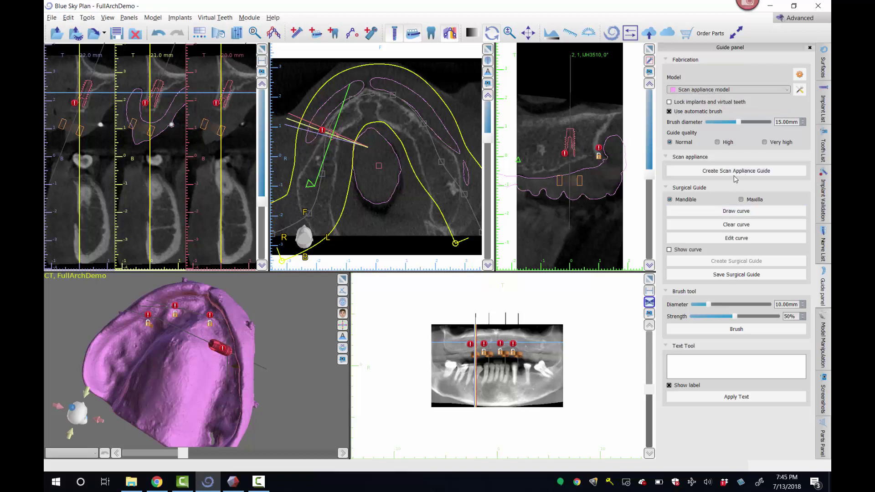
click(736, 172)
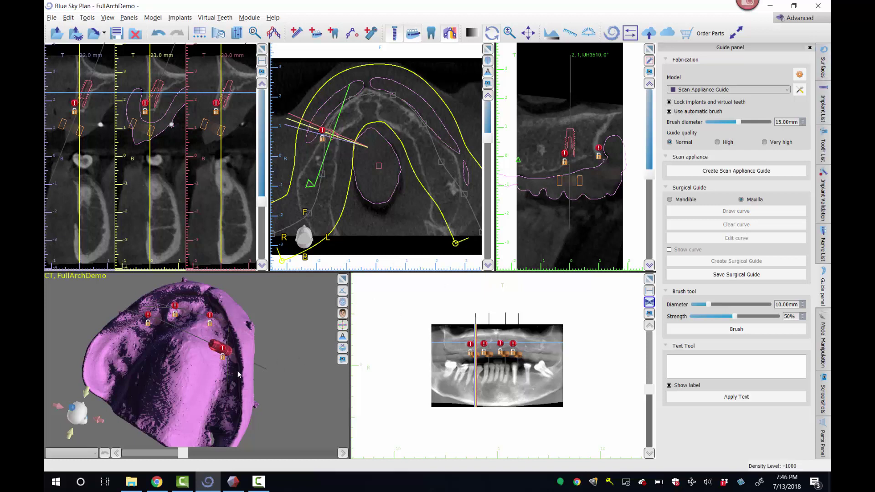
- Hide the pink Scan Appliance Model and the implants from the views
drag(255, 370, 44, 354)
drag(318, 376, 301, 337)
click(823, 71)
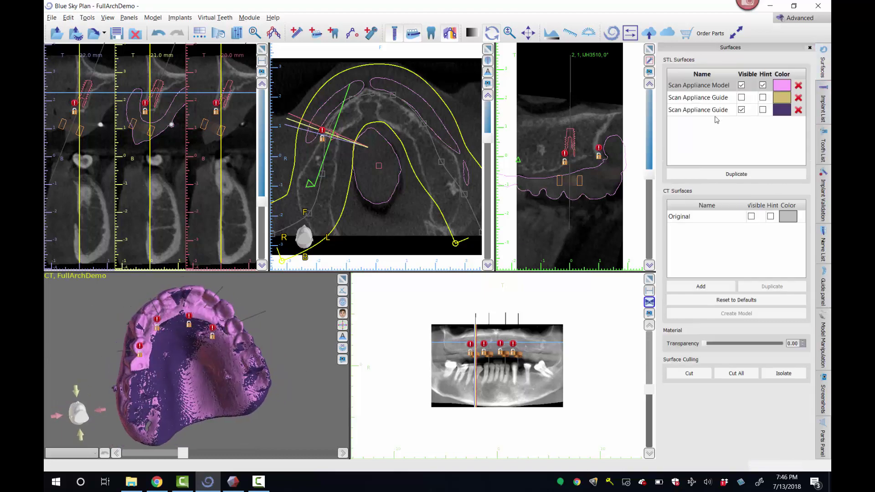
click(741, 86)
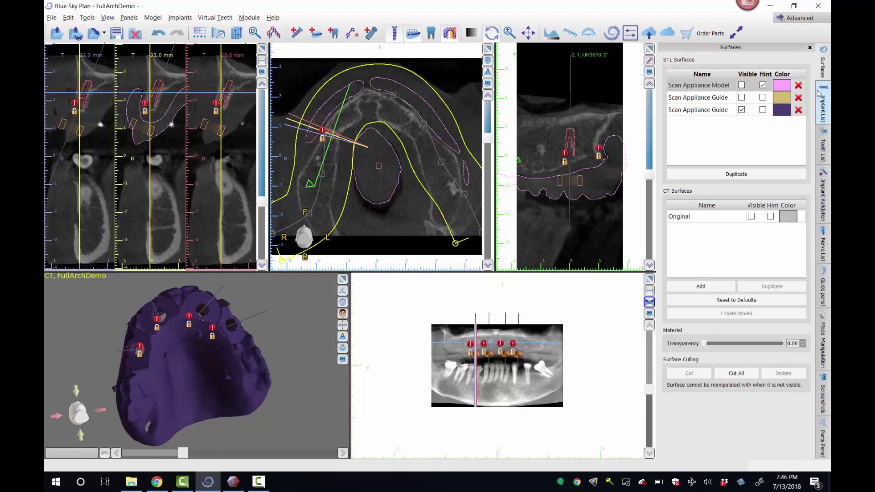
click(823, 106)
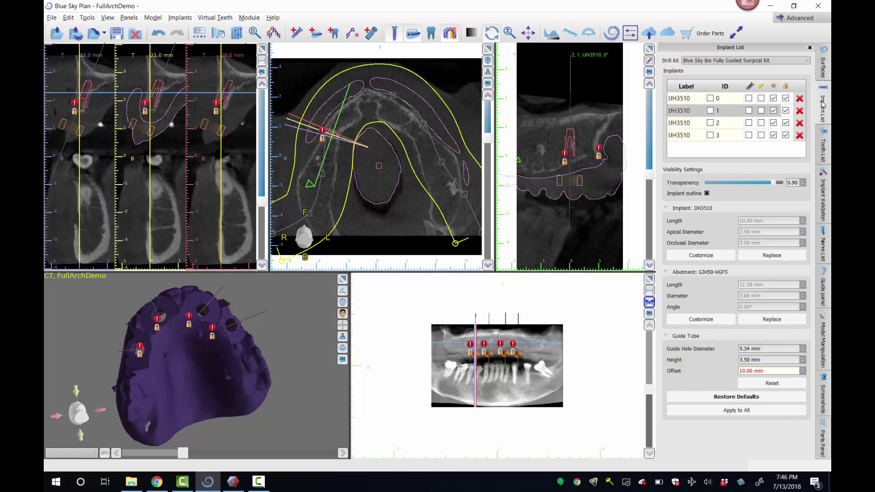
click(773, 86)
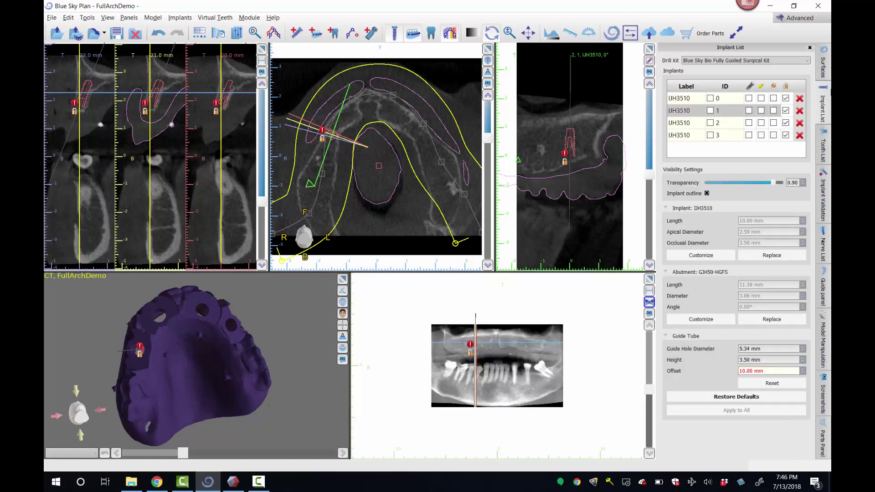
- Recolour the guide surface teal (#87cbcb) and maximize the 3D view
click(823, 68)
click(777, 112)
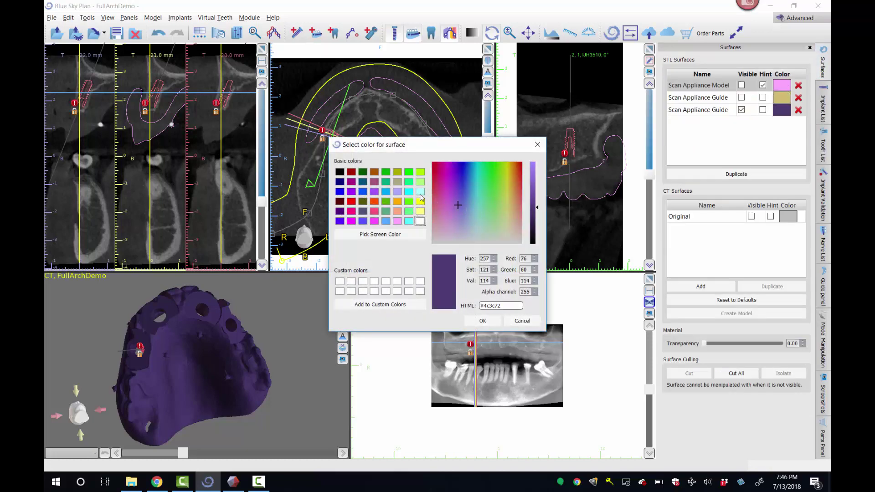
click(419, 192)
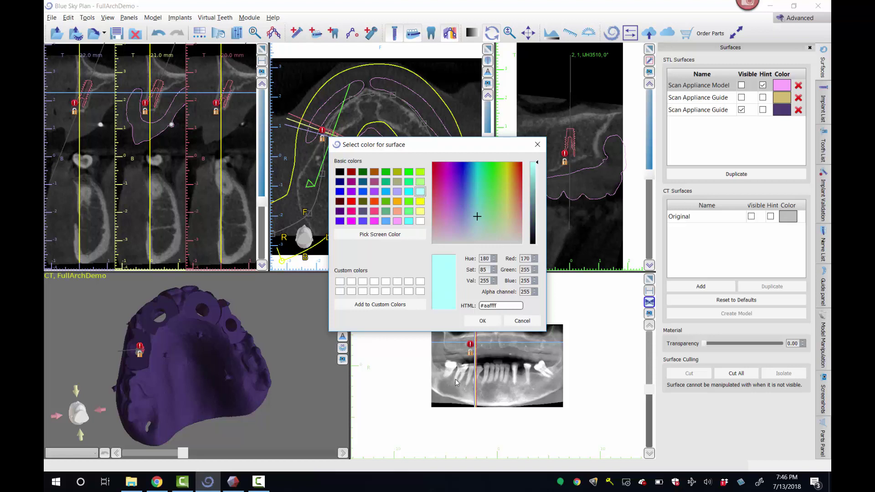
click(533, 179)
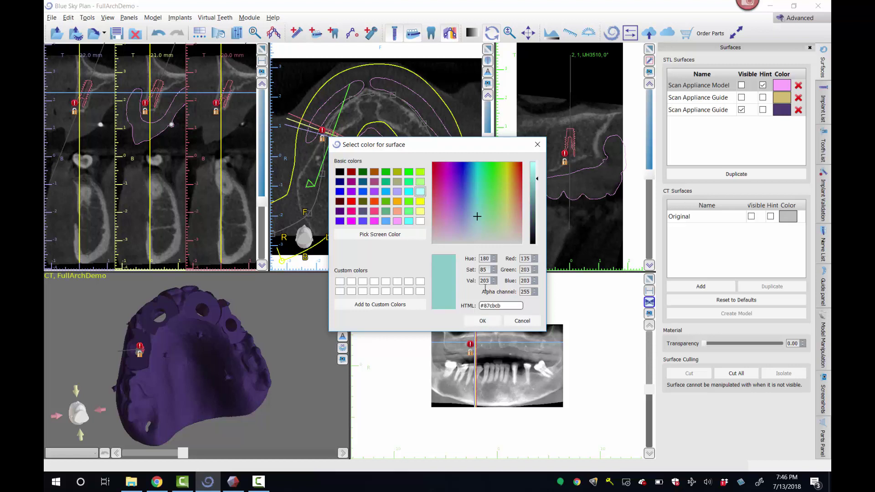
click(486, 321)
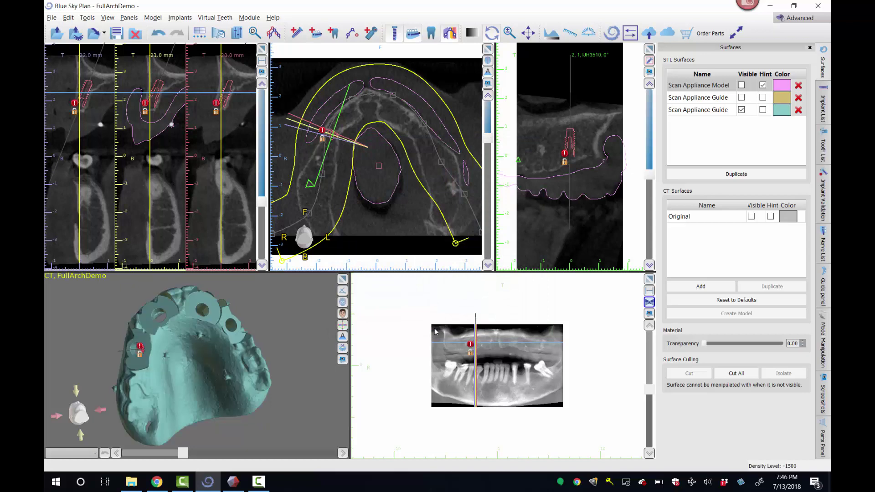
click(345, 279)
drag(415, 99, 402, 354)
drag(435, 204, 368, 212)
drag(229, 238, 319, 152)
drag(340, 201, 370, 275)
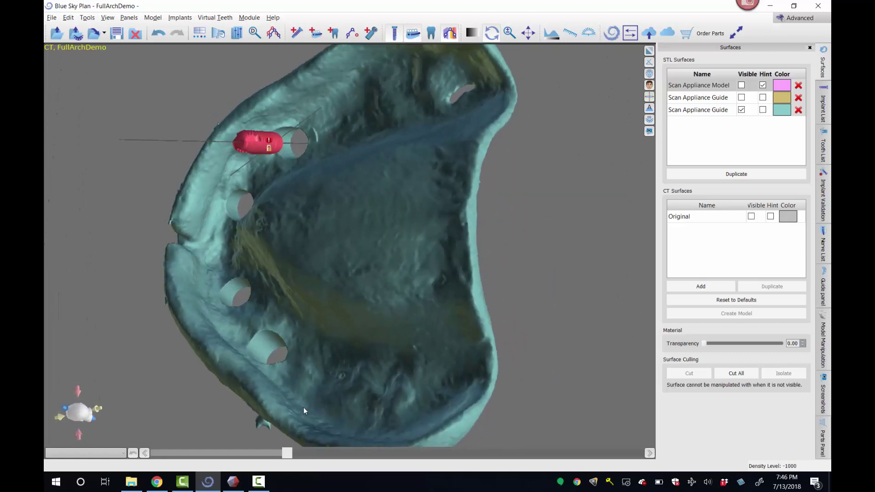
drag(304, 408, 270, 122)
drag(348, 133, 243, 256)
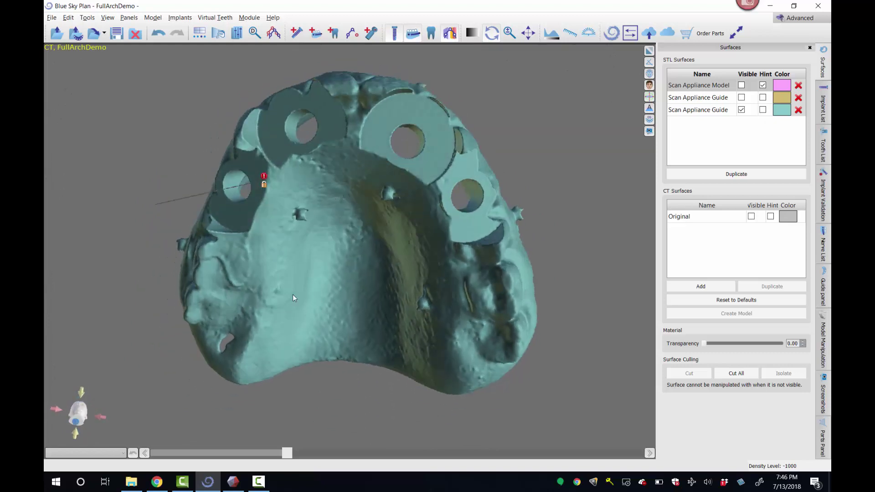
drag(370, 130, 455, 255)
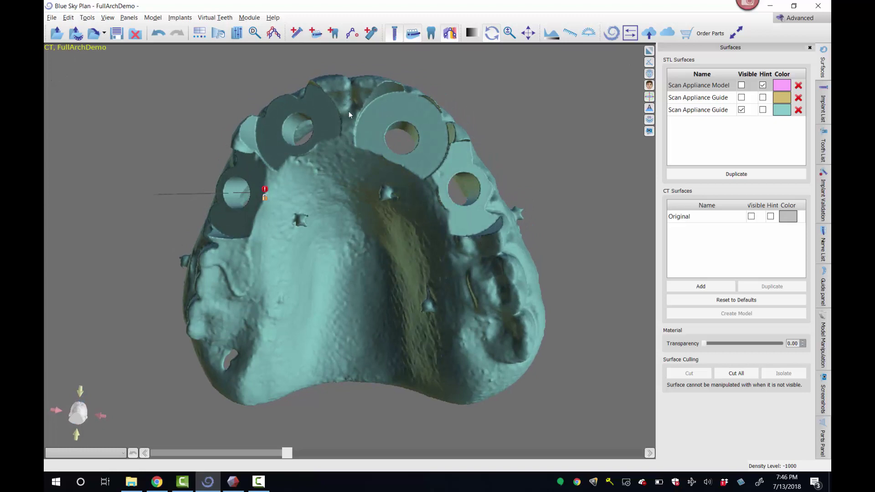
drag(354, 117, 370, 97)
drag(353, 156, 283, 327)
drag(315, 197, 499, 208)
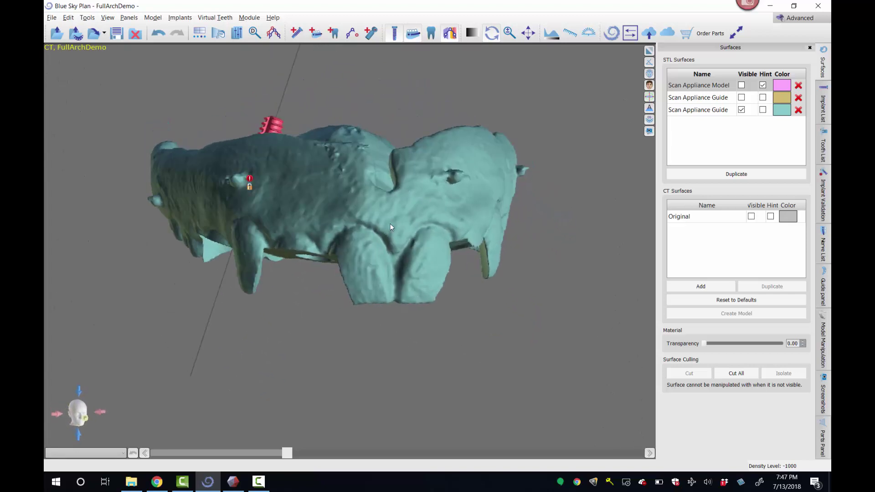
drag(389, 225, 417, 137)
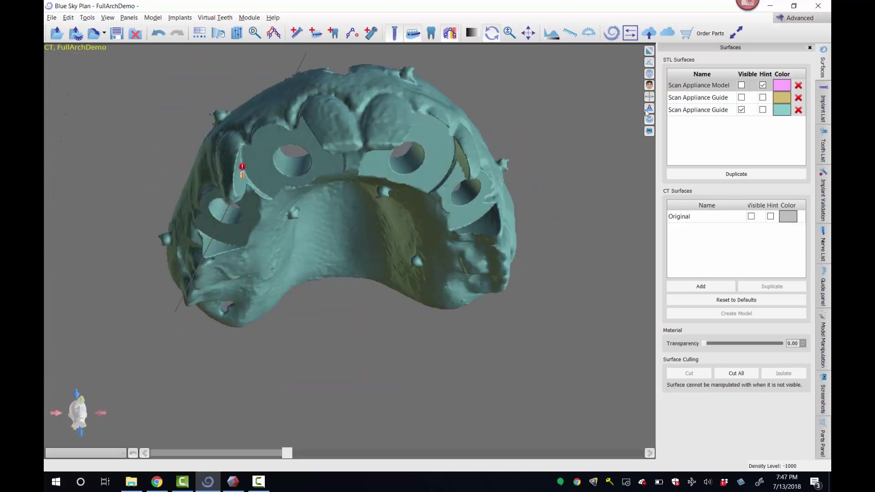
drag(313, 293, 317, 286)
mouse_move(374, 325)
mouse_down()
mouse_move(383, 334)
mouse_move(340, 147)
mouse_move(348, 116)
mouse_up()
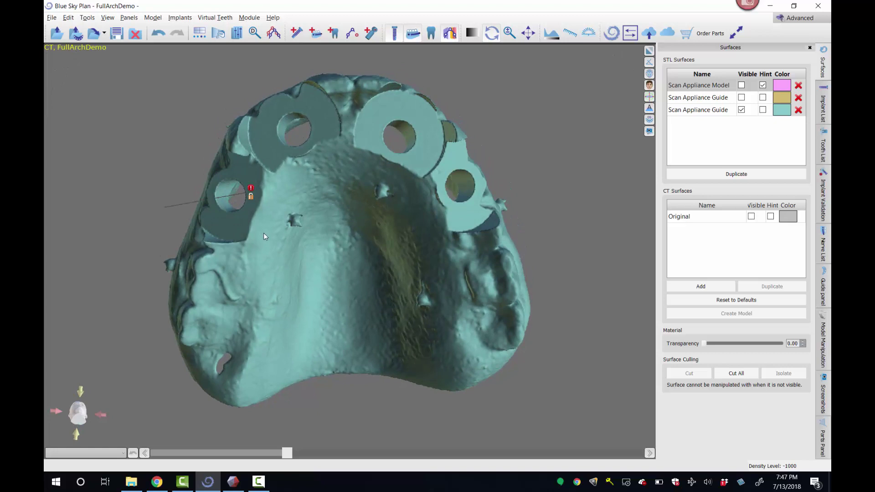
drag(267, 226, 521, 129)
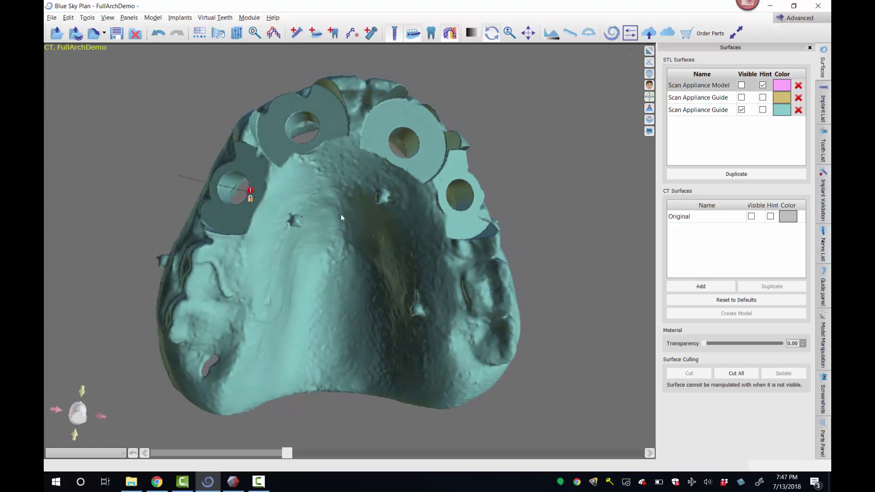
mouse_move(325, 205)
mouse_down()
mouse_move(341, 220)
mouse_move(236, 284)
mouse_up()
drag(390, 213, 368, 126)
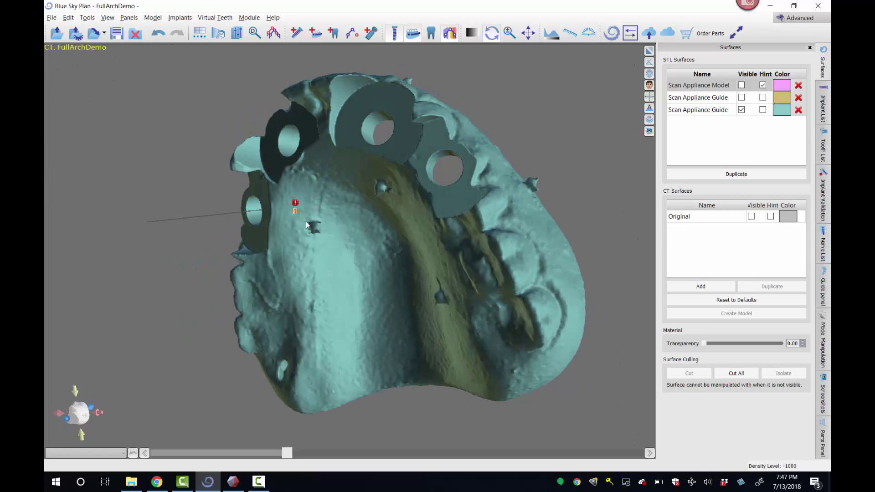
drag(310, 221, 146, 263)
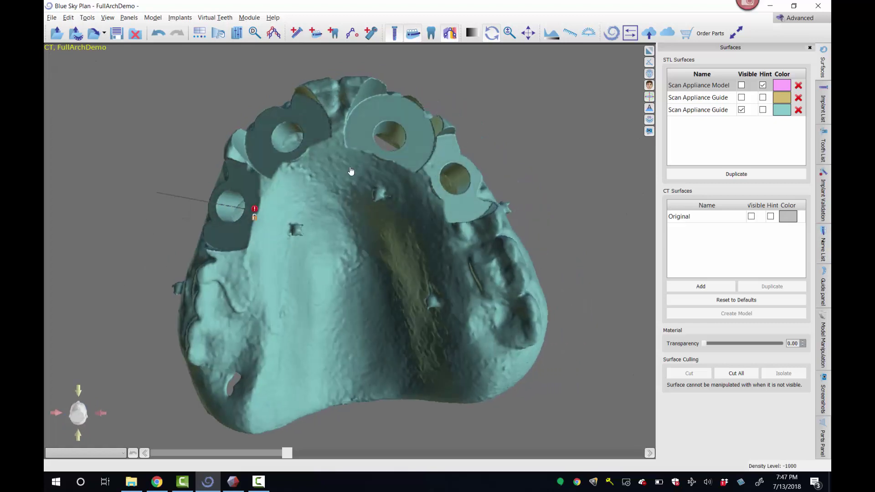
drag(349, 166, 377, 228)
- Show the guide fabrication settings with Scan Appliance Guide as model and Maxilla selected
drag(299, 273, 153, 98)
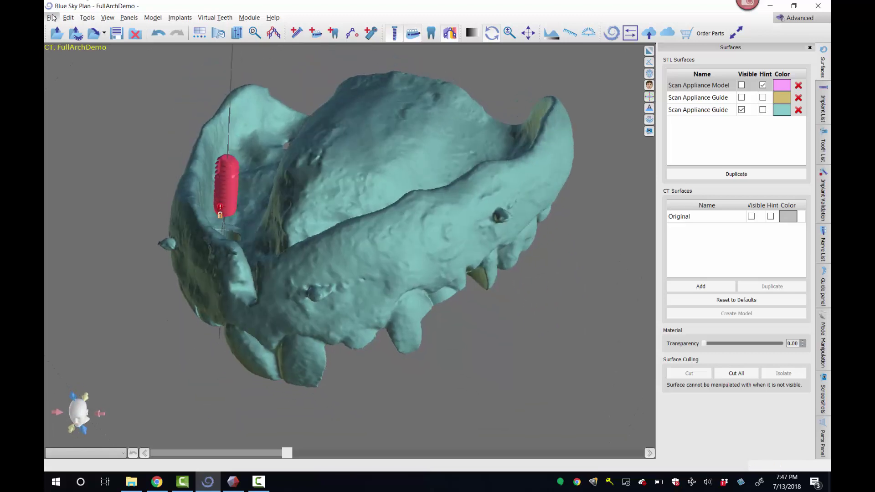
click(828, 297)
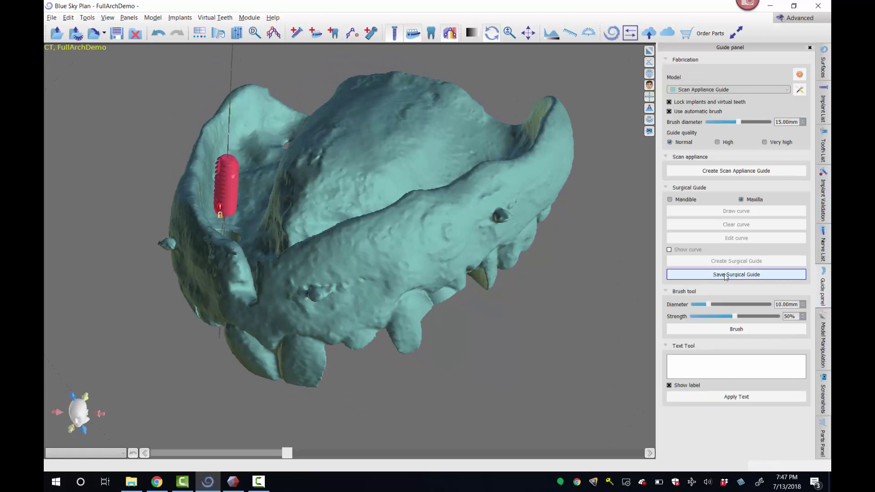